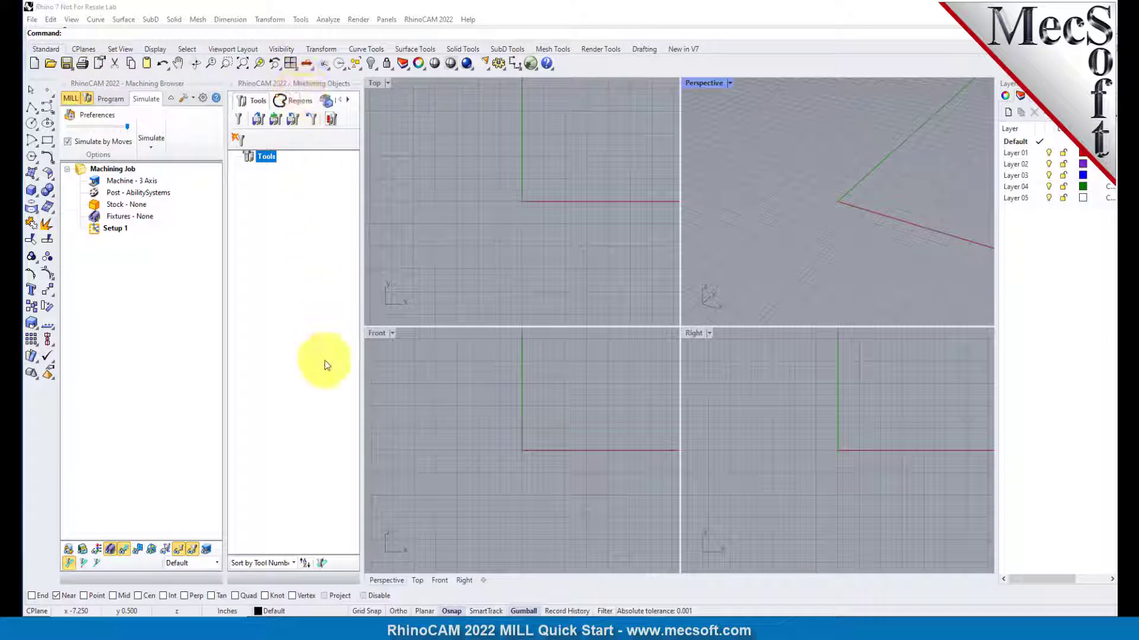
# Step: Close the Machining Objects and Machining Browser panels and load the RhinoCAM 2022 MILL module again
pyautogui.click(228, 86)
pyautogui.click(66, 84)
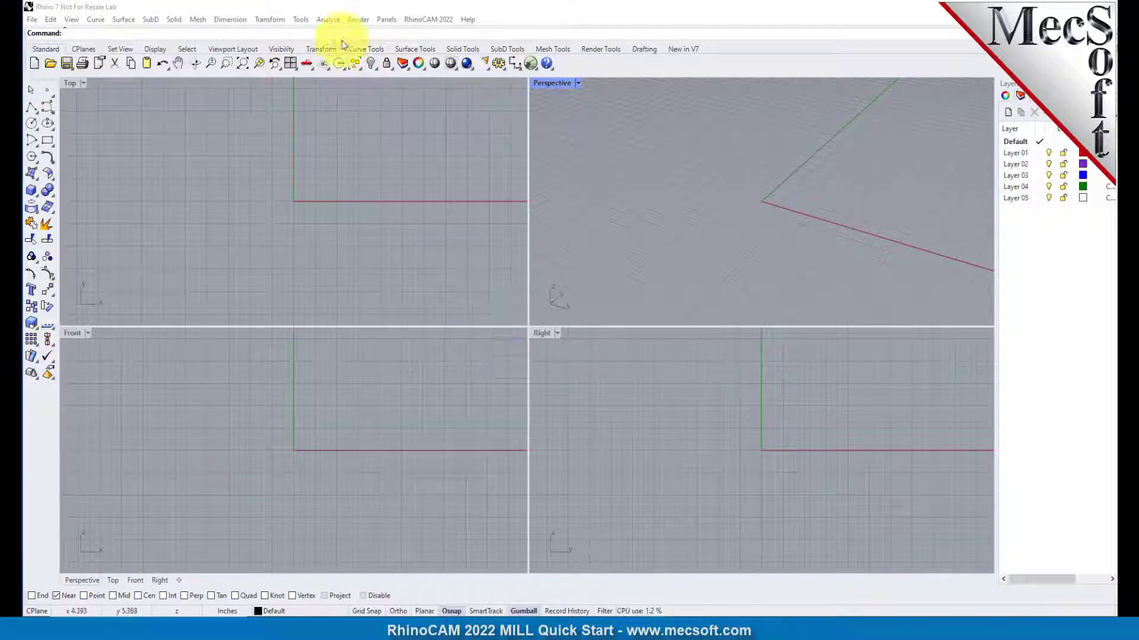
pyautogui.click(450, 19)
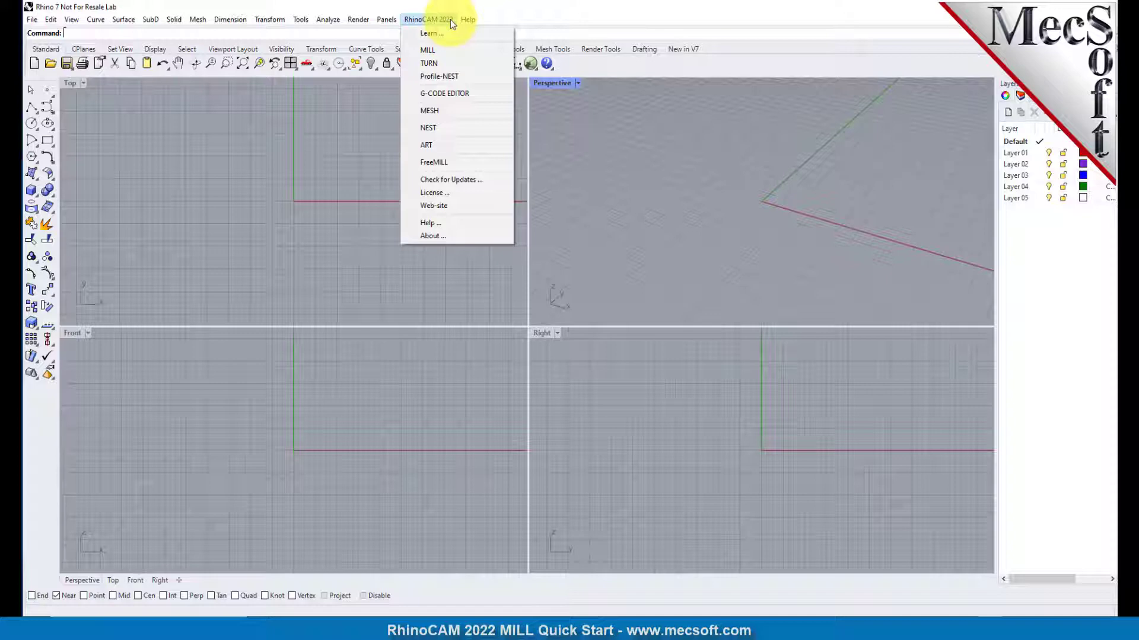
pyautogui.click(451, 51)
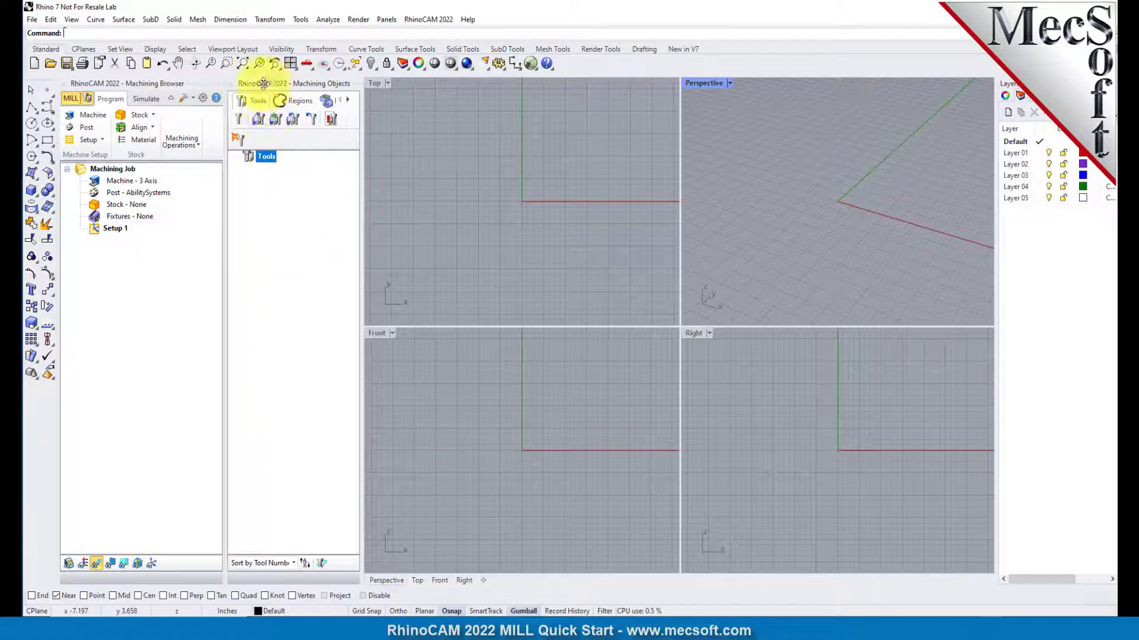
# Step: Dock the Machining Objects panel below the Machining Browser, widen both panels and give the Machining Browser more height
pyautogui.moveTo(264, 83); pyautogui.dragTo(149, 472)
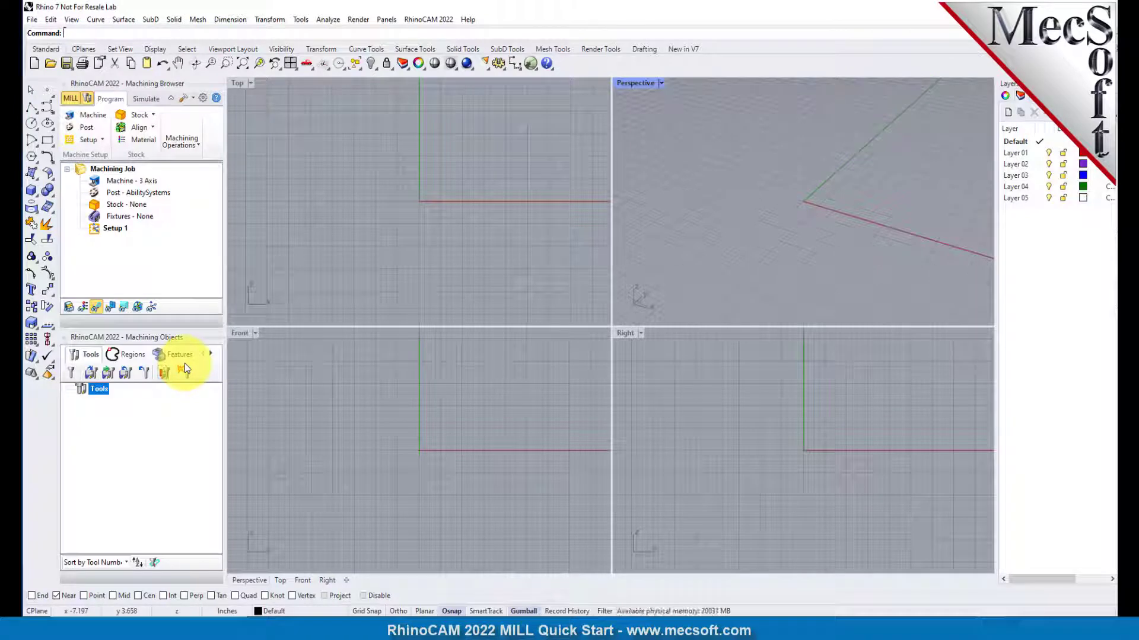
pyautogui.click(401, 287)
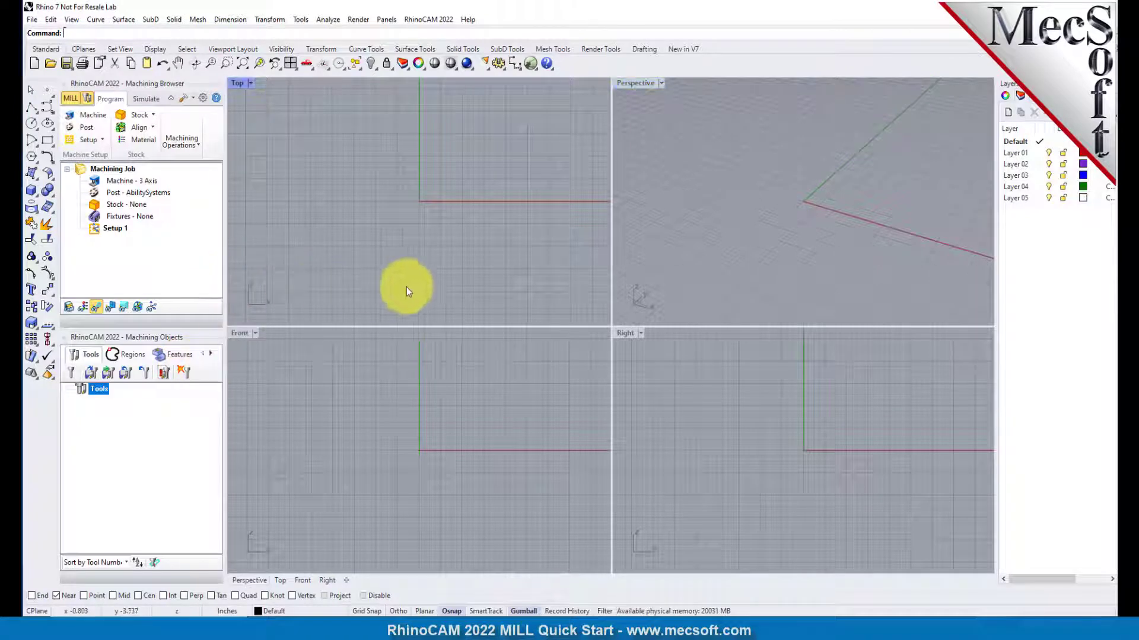
pyautogui.moveTo(224, 286); pyautogui.dragTo(290, 291)
pyautogui.moveTo(169, 326); pyautogui.dragTo(171, 406)
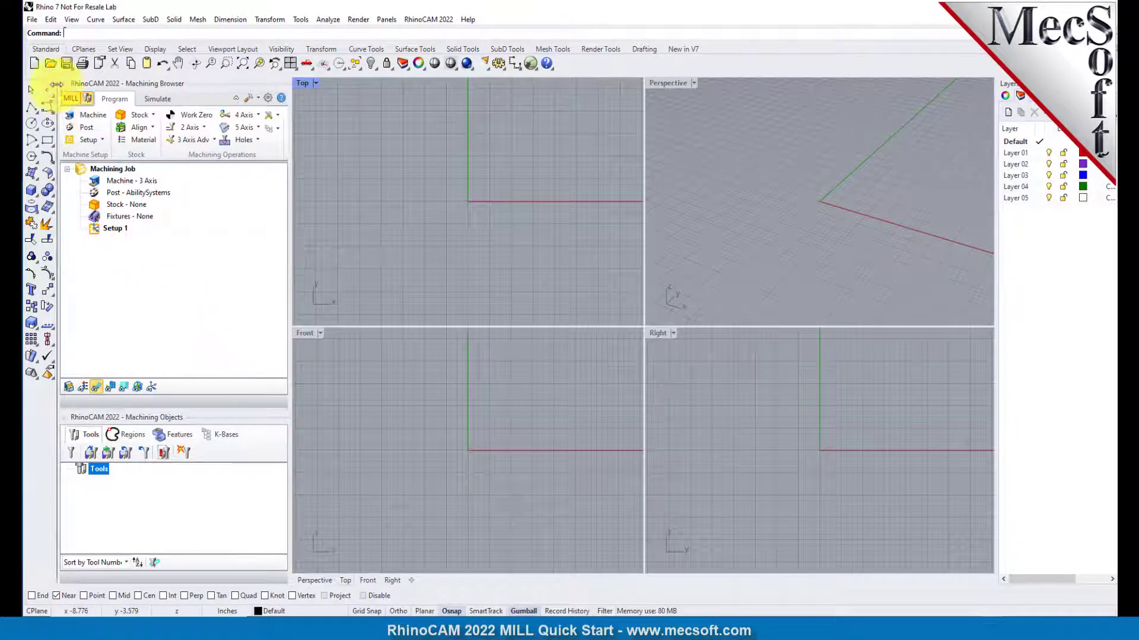
# Step: Open MILLQuickStartTutorial.3dm from the RhinoCAM 2022 for Rhino 7.0 QuickStart folder, answering No to the question raised
pyautogui.click(52, 64)
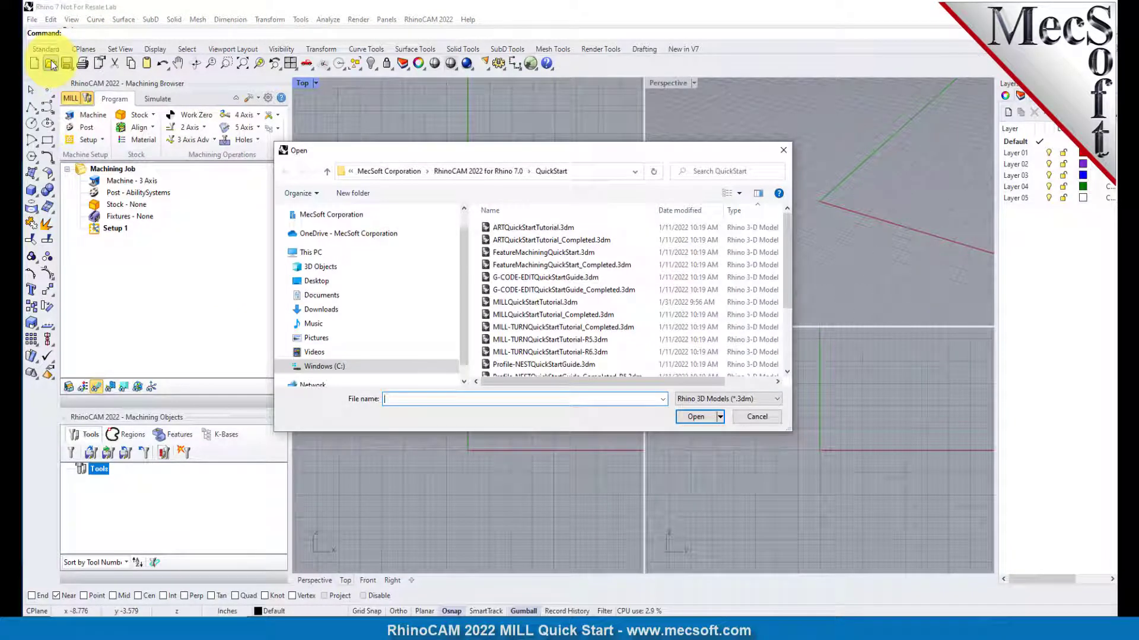
pyautogui.click(611, 173)
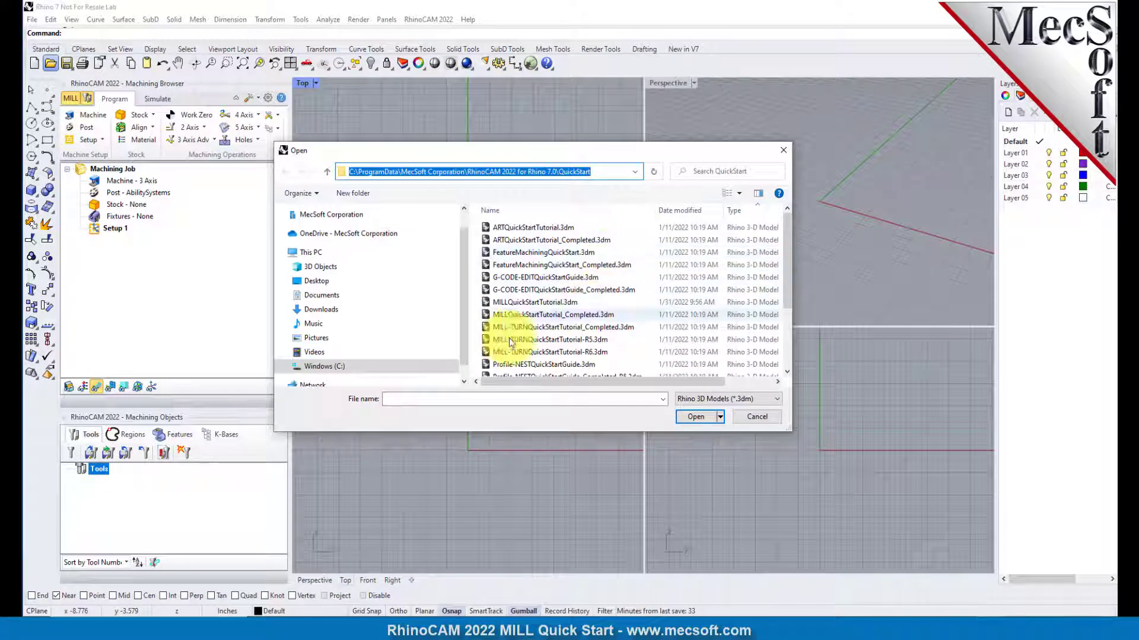
pyautogui.click(515, 302)
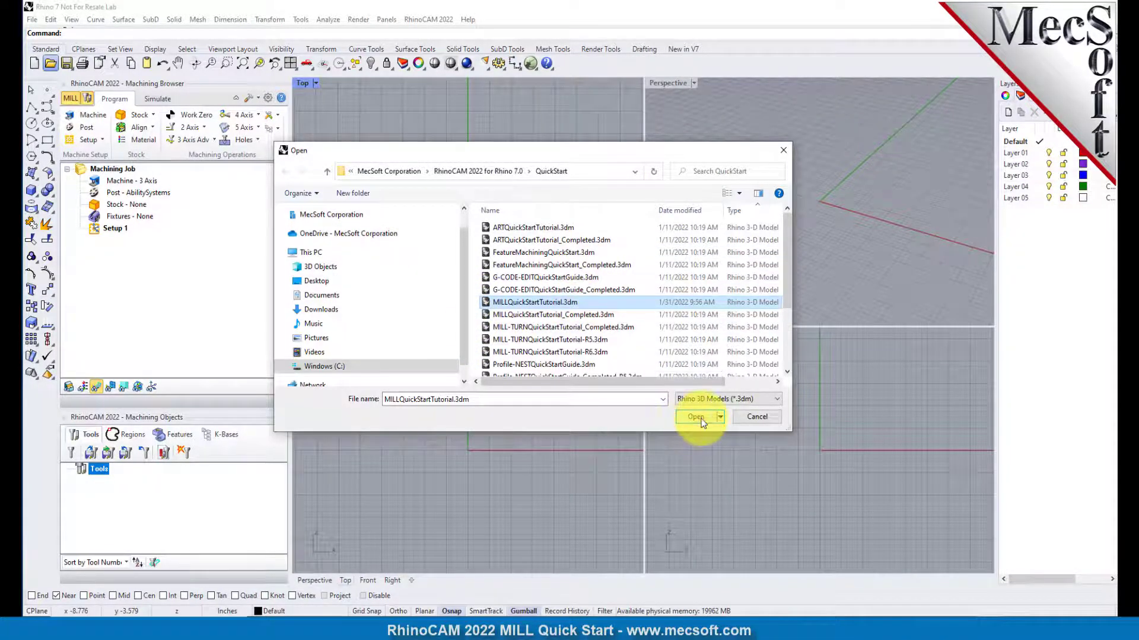
pyautogui.click(698, 418)
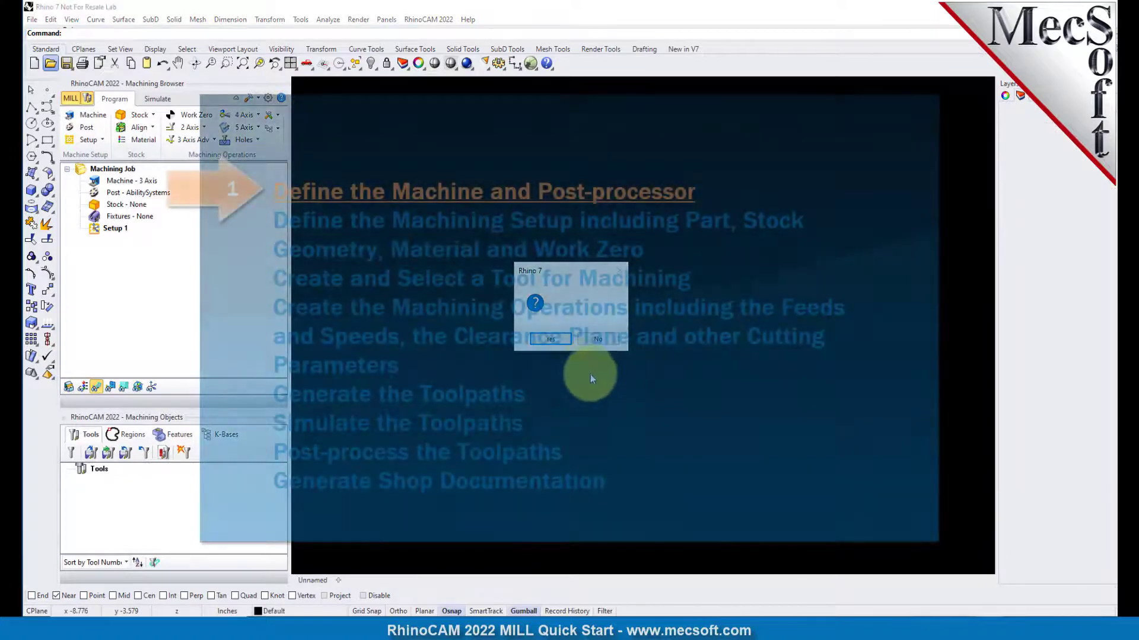
pyautogui.click(592, 338)
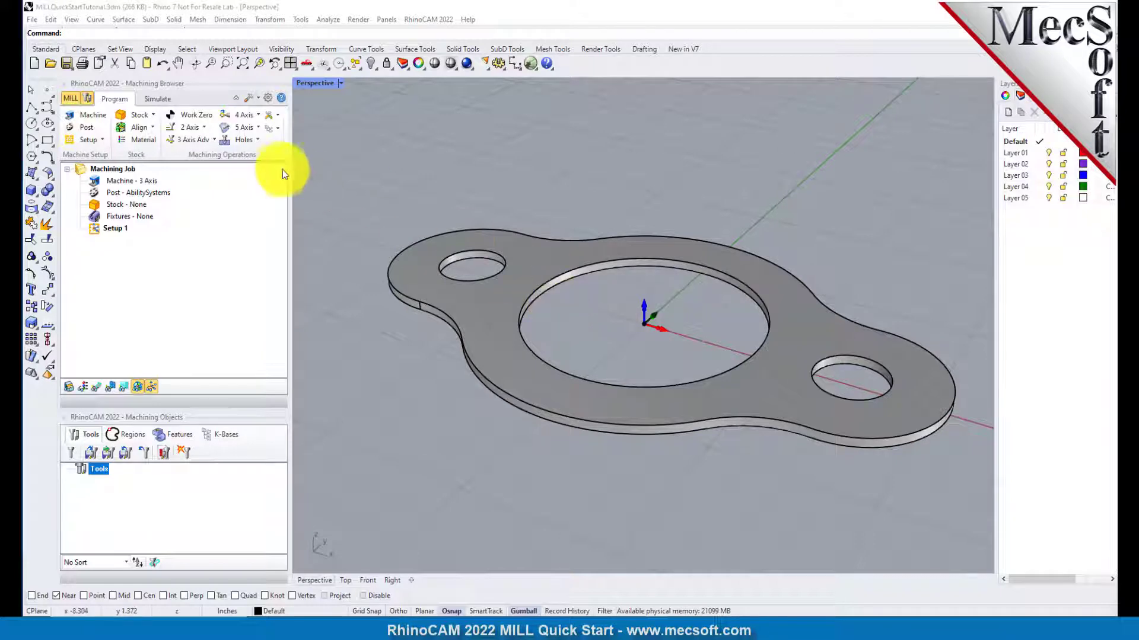
# Step: Define the machine tool manually as a 3 Axis machine
pyautogui.click(97, 115)
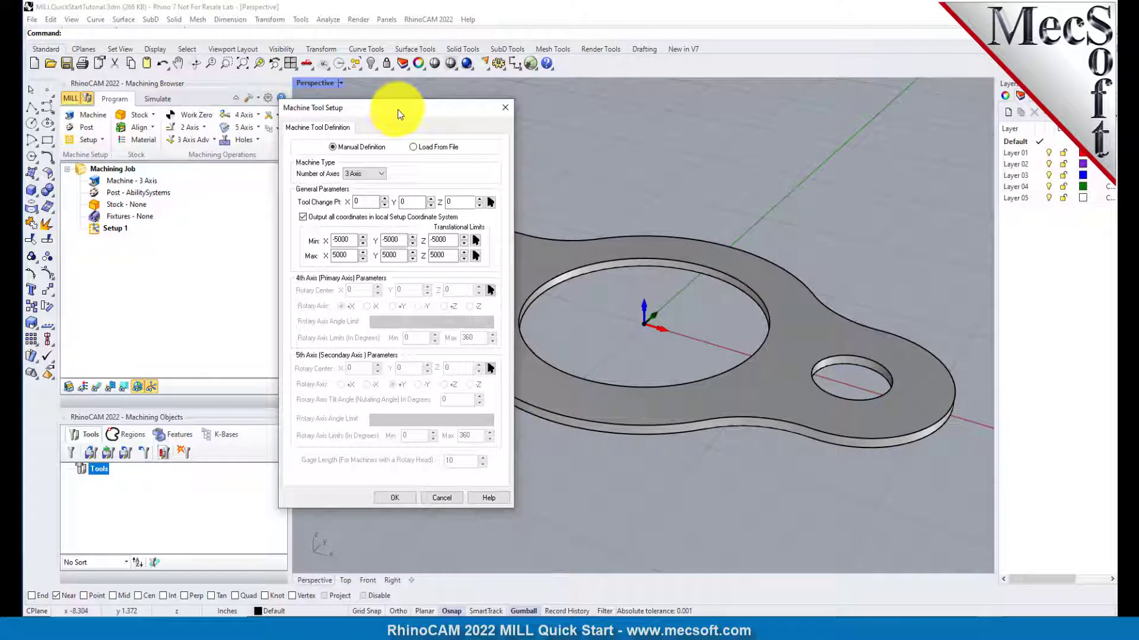
pyautogui.click(381, 172)
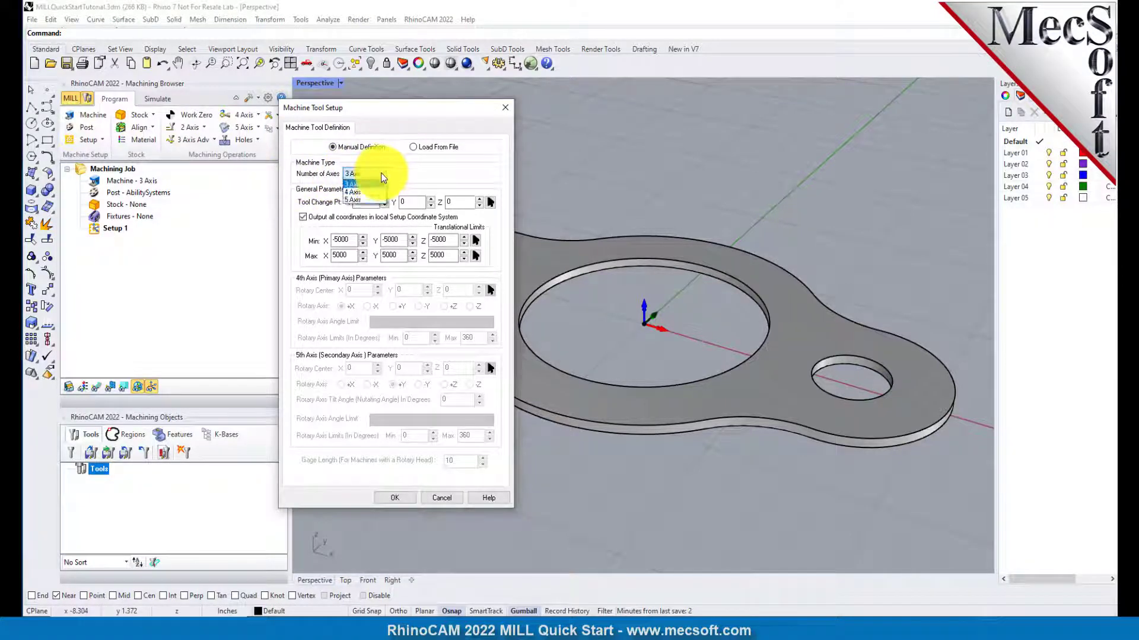
pyautogui.click(365, 184)
pyautogui.click(387, 497)
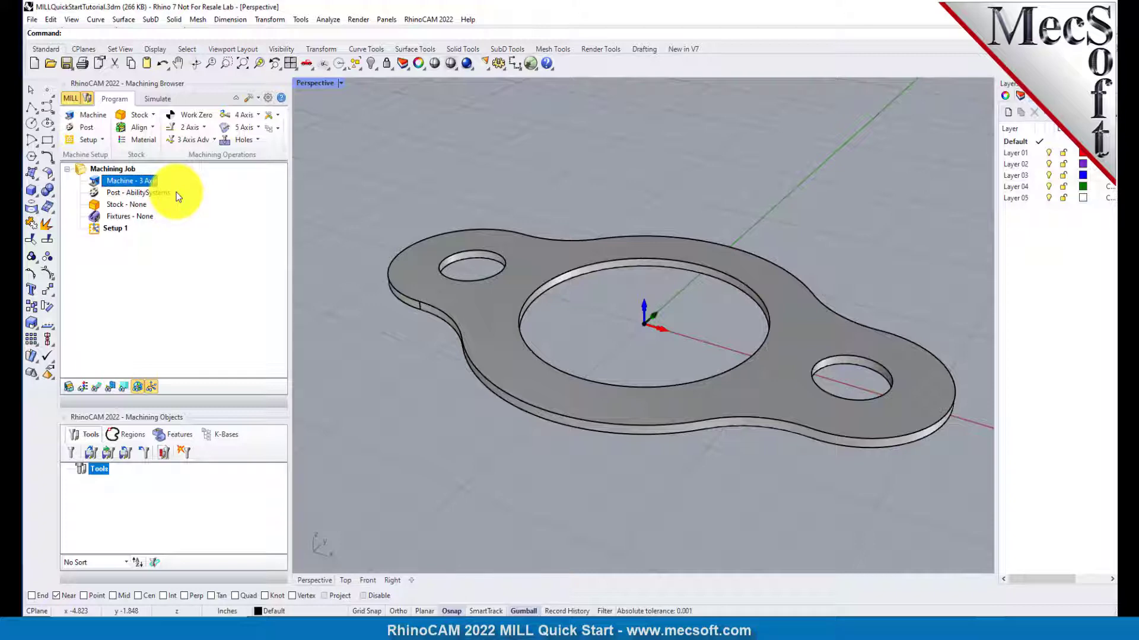
# Step: Set the machining job's current post-processor to Haas
pyautogui.doubleClick(176, 192)
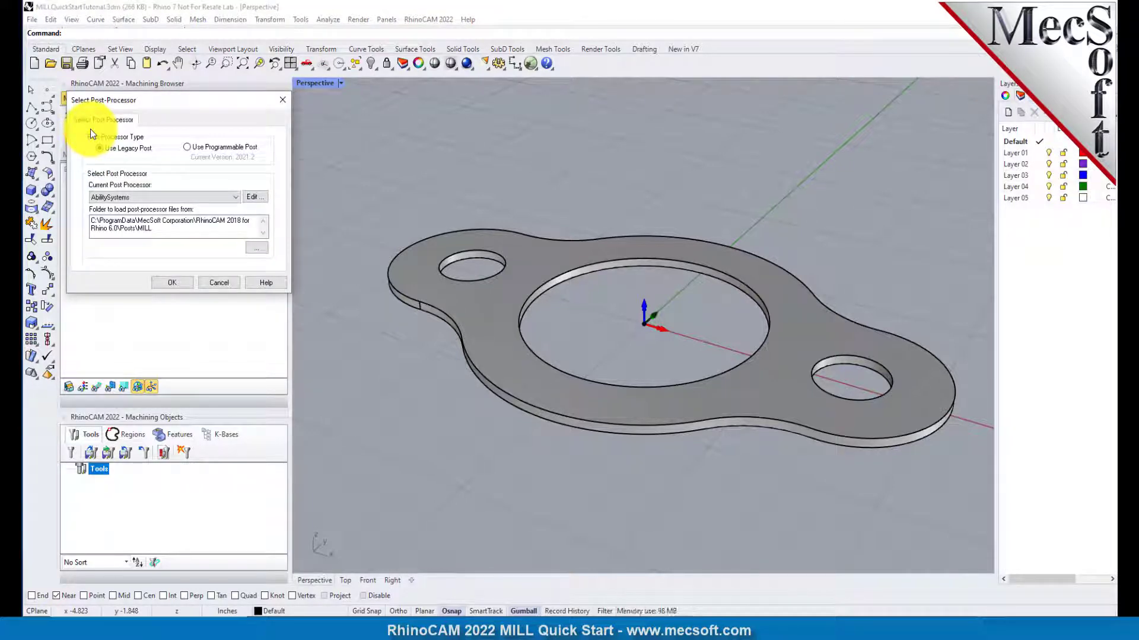
pyautogui.click(155, 199)
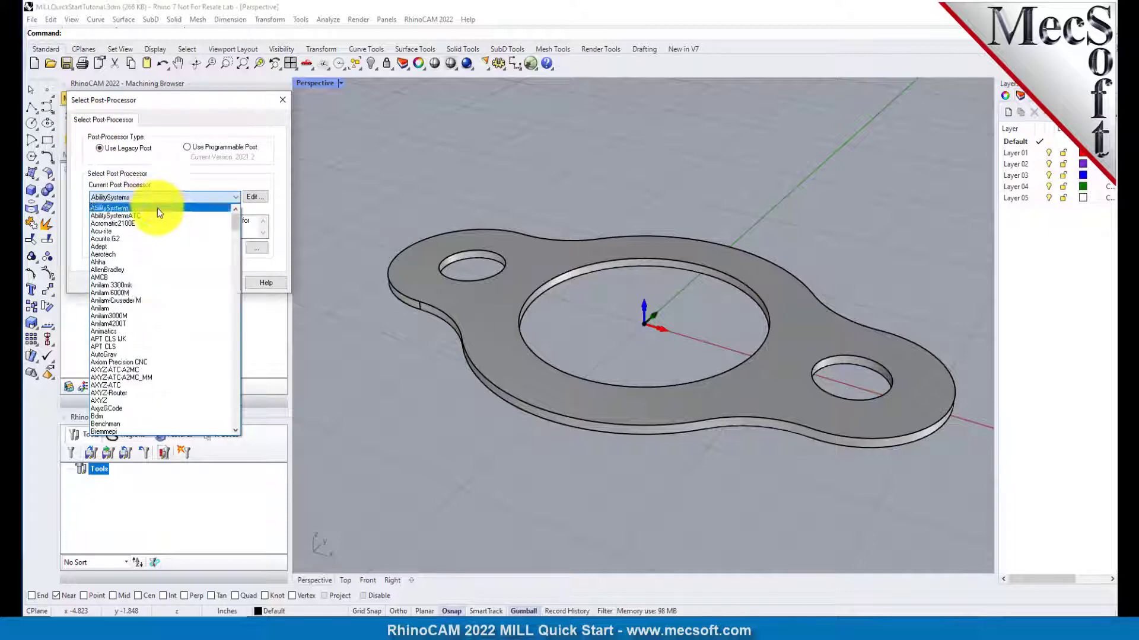
pyautogui.scroll(-10, 158, 278)
pyautogui.click(112, 317)
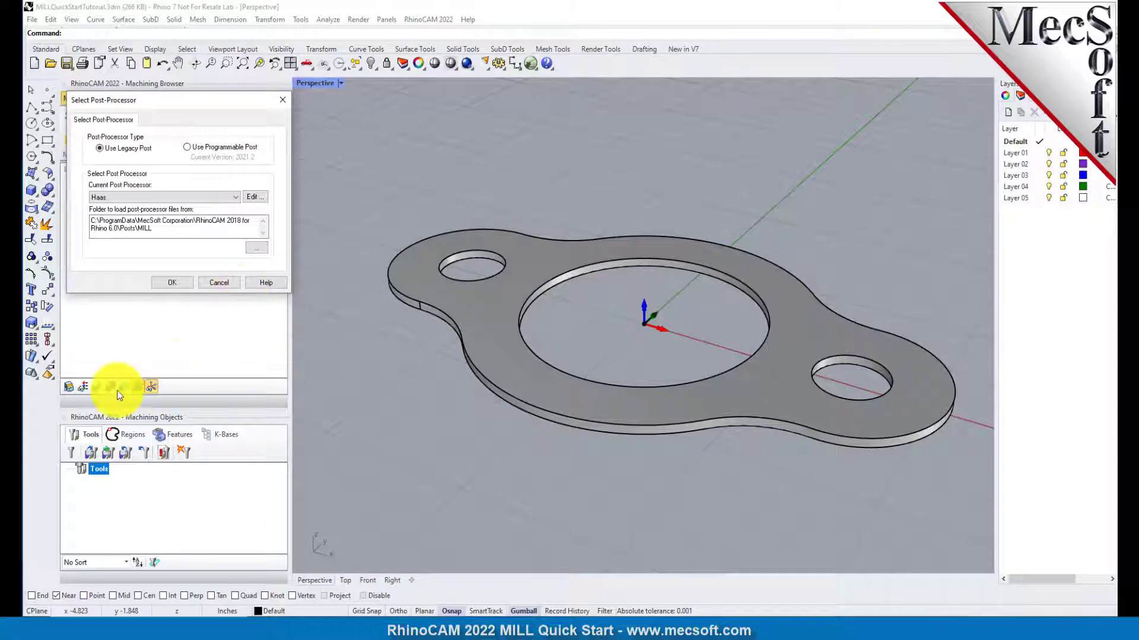
pyautogui.click(173, 283)
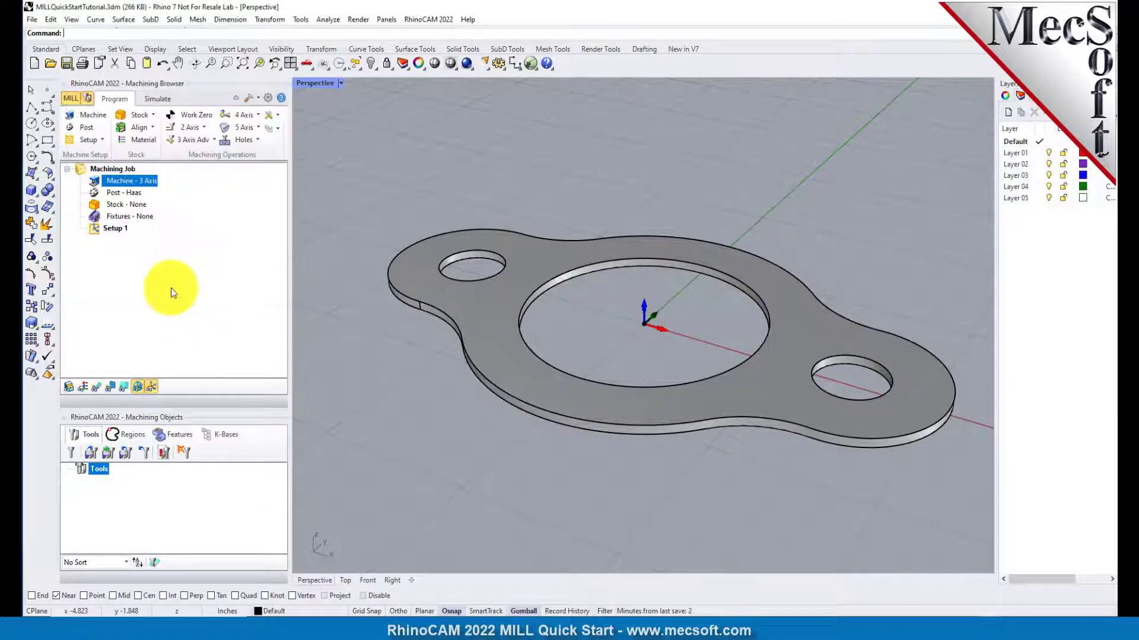
# Step: Set the posted file extension to .nc in the RhinoCAM post-processor preferences
pyautogui.click(268, 97)
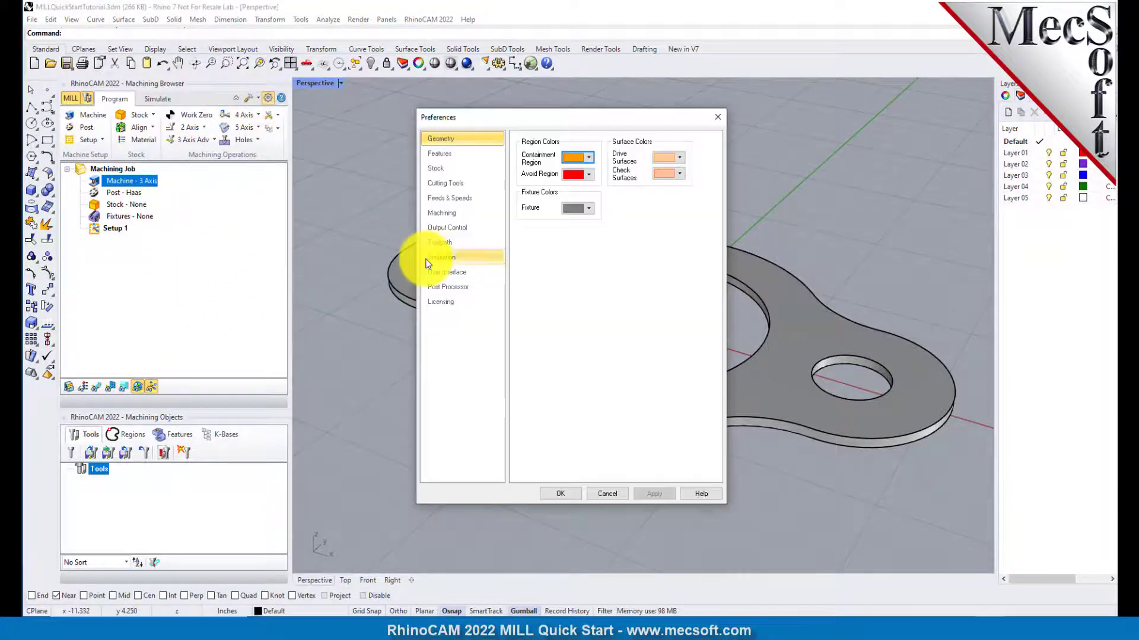
pyautogui.click(450, 287)
pyautogui.click(617, 298)
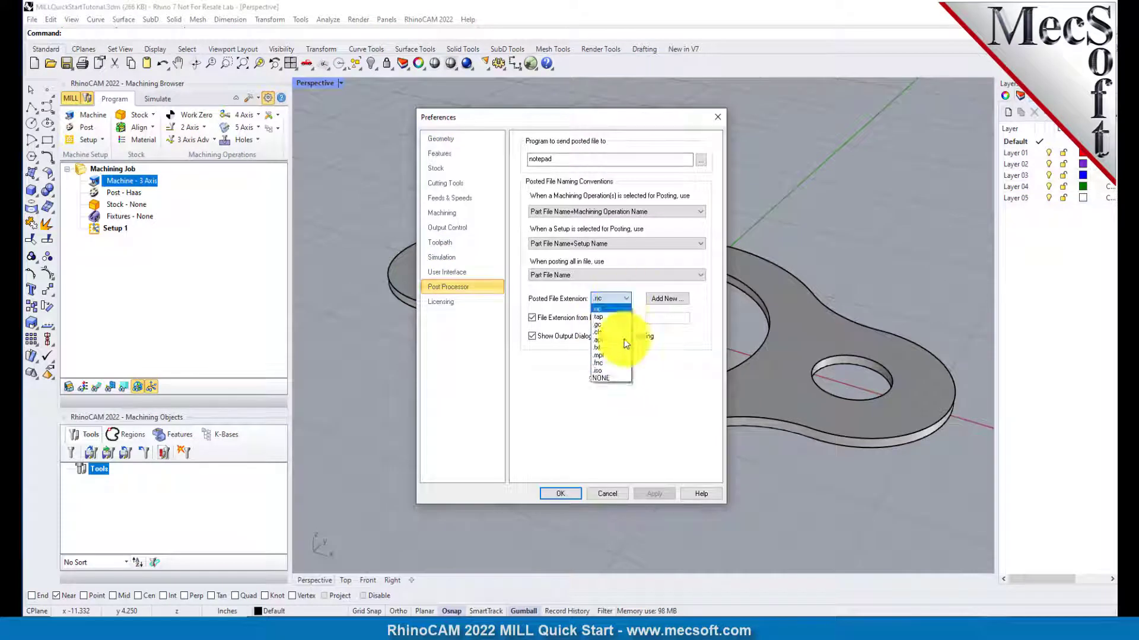
pyautogui.click(610, 309)
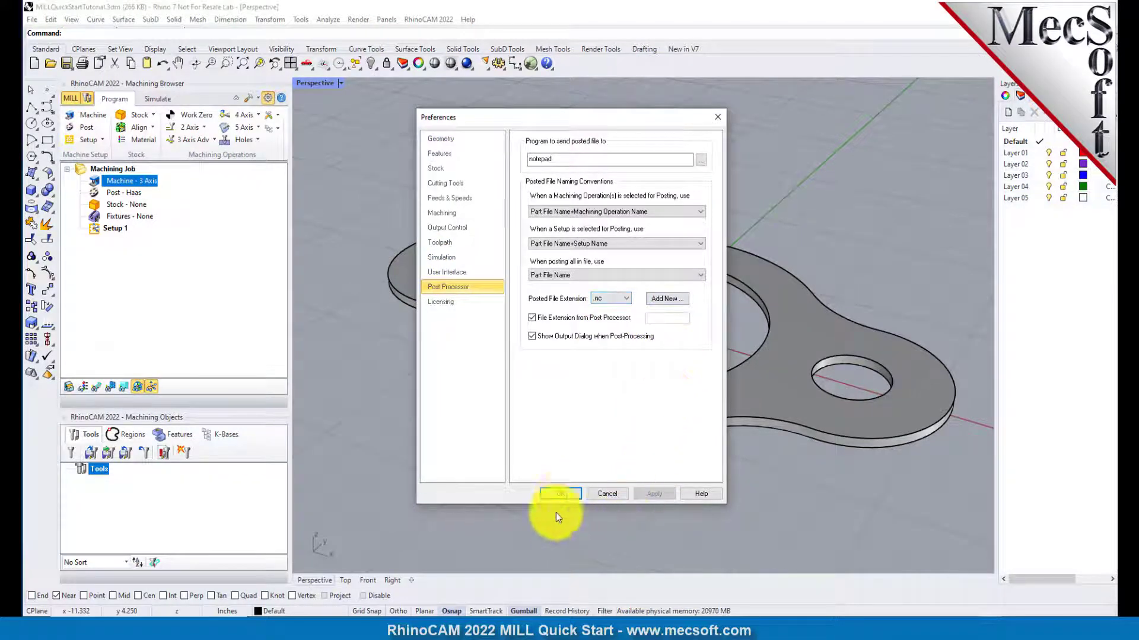
pyautogui.click(562, 494)
pyautogui.click(108, 193)
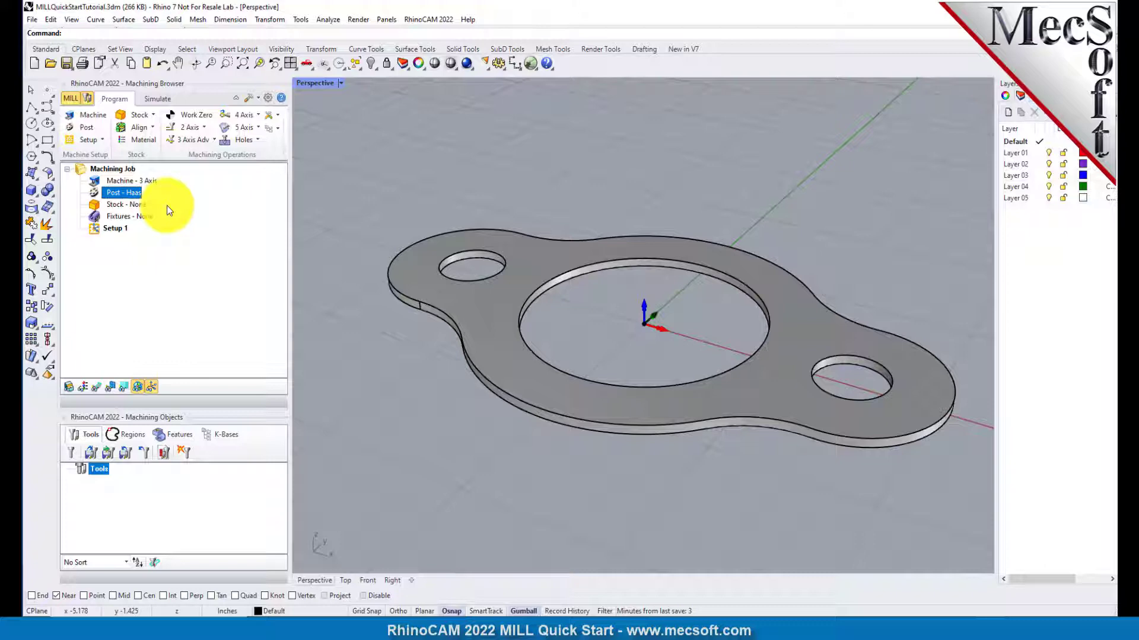
# Step: Create a box stock with length 10, width 6 and height 0.125, referenced from its lower south-west corner
pyautogui.click(97, 229)
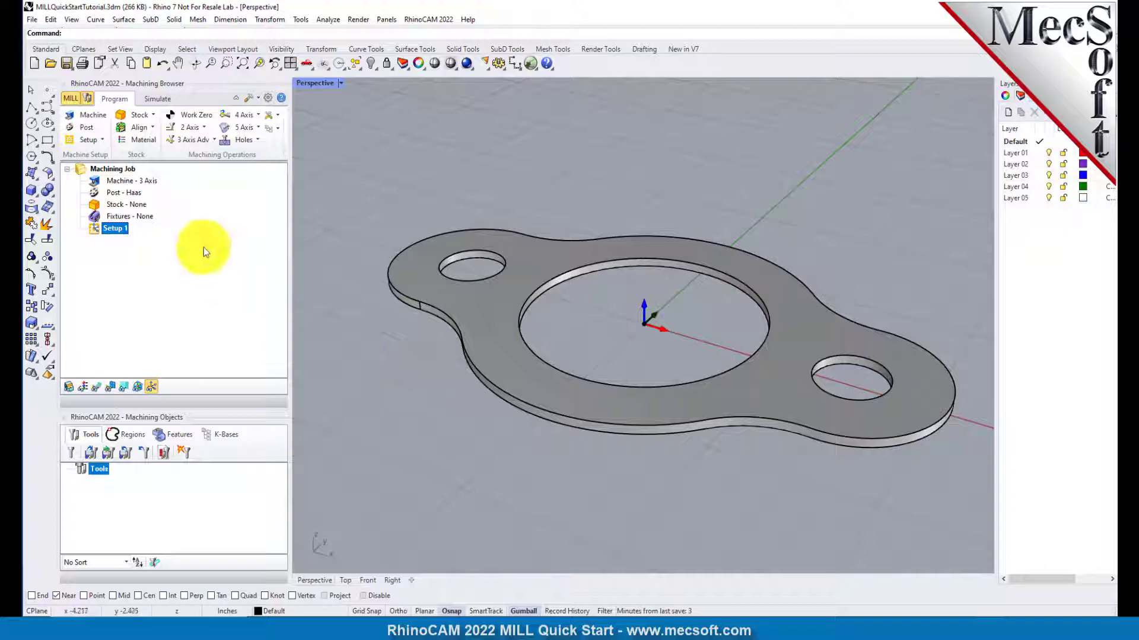
pyautogui.click(152, 117)
pyautogui.click(172, 159)
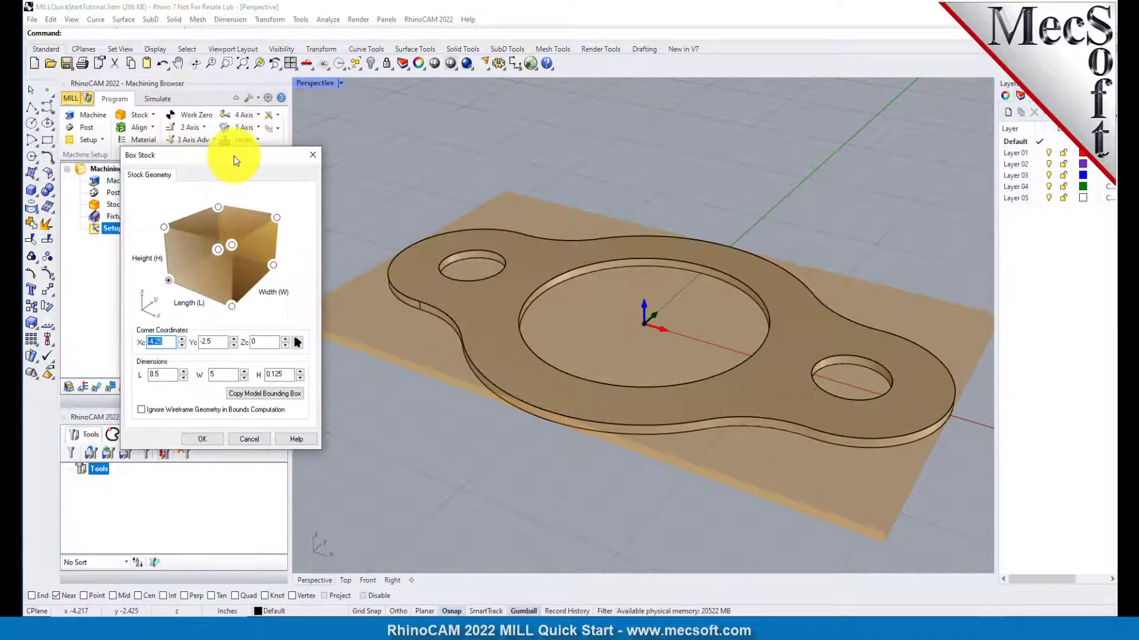
pyautogui.doubleClick(160, 375)
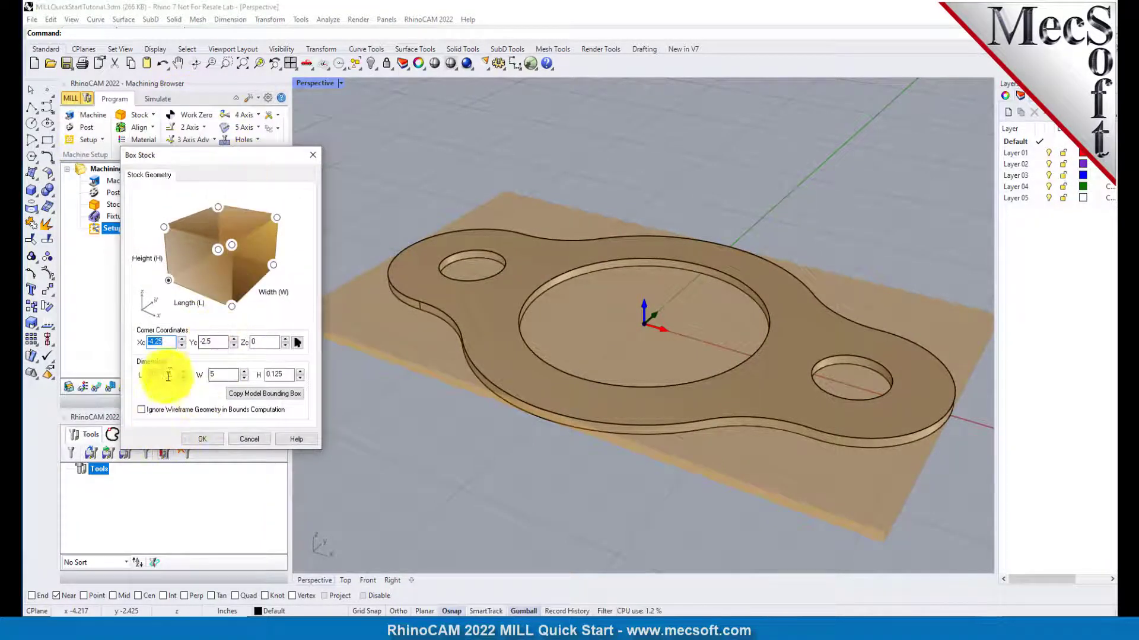
pyautogui.write('10')
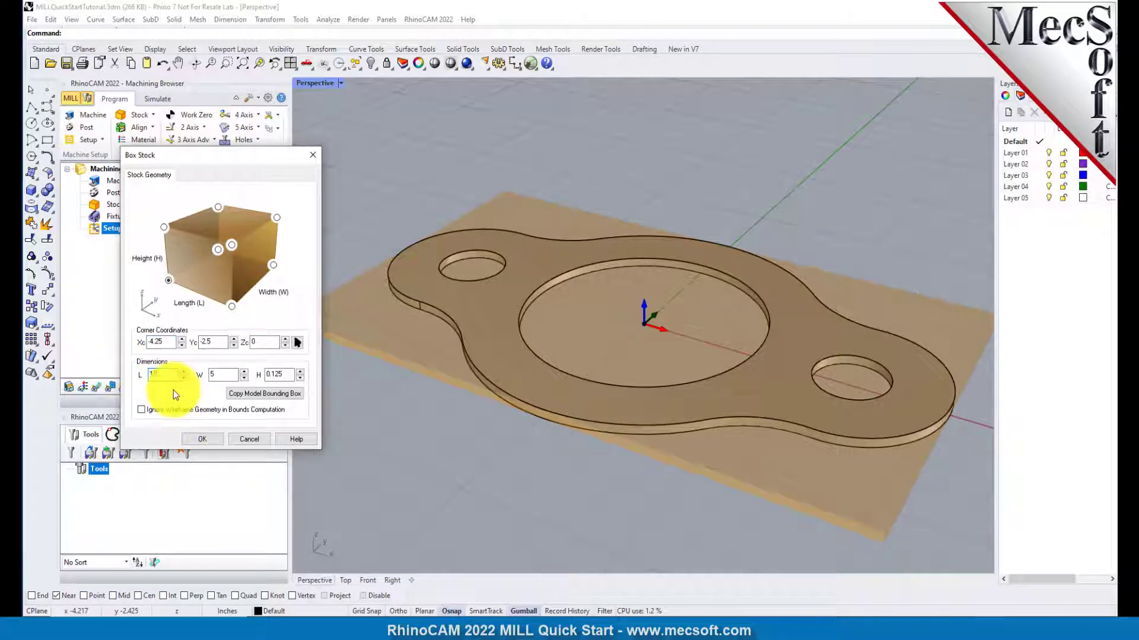
pyautogui.doubleClick(223, 375)
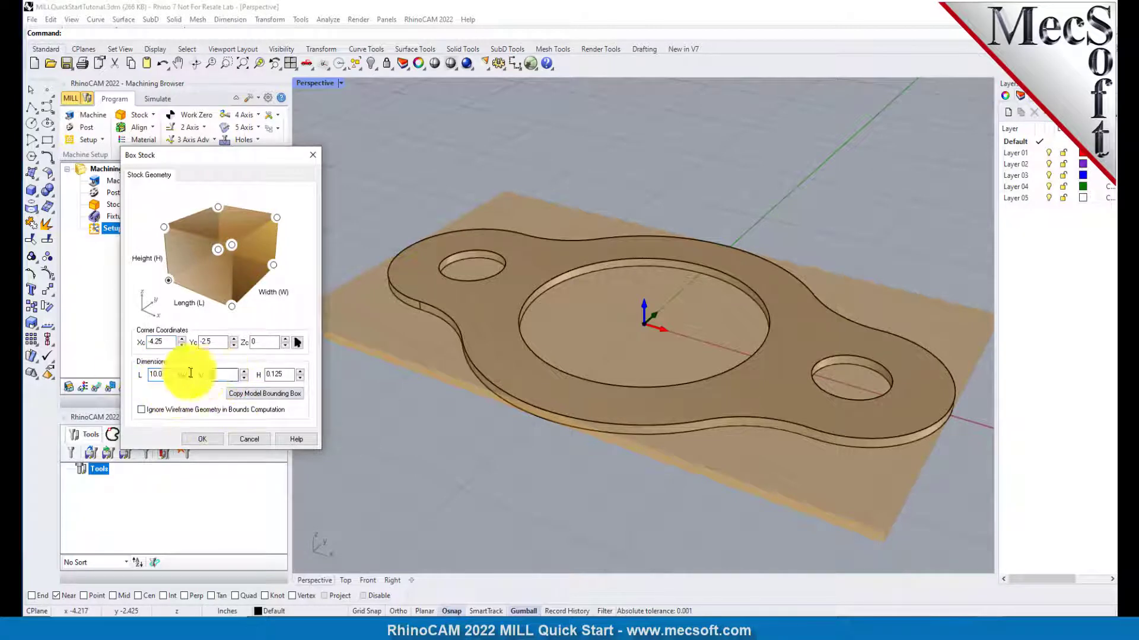
pyautogui.write('8.0')
pyautogui.doubleClick(267, 374)
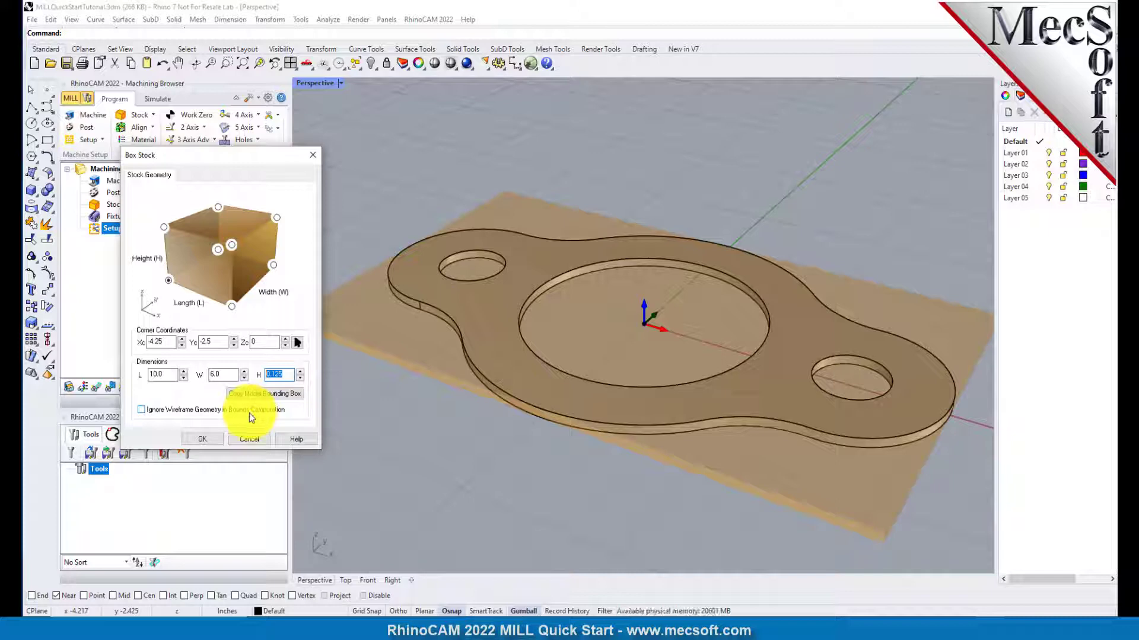
pyautogui.click(168, 280)
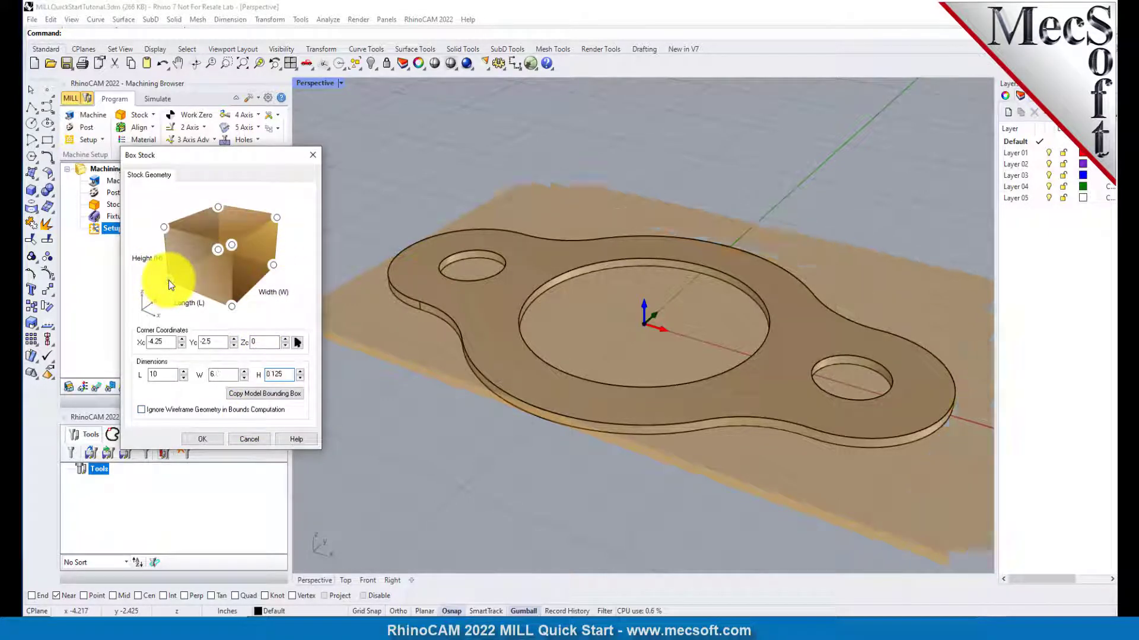
pyautogui.scroll(-3, 479, 286)
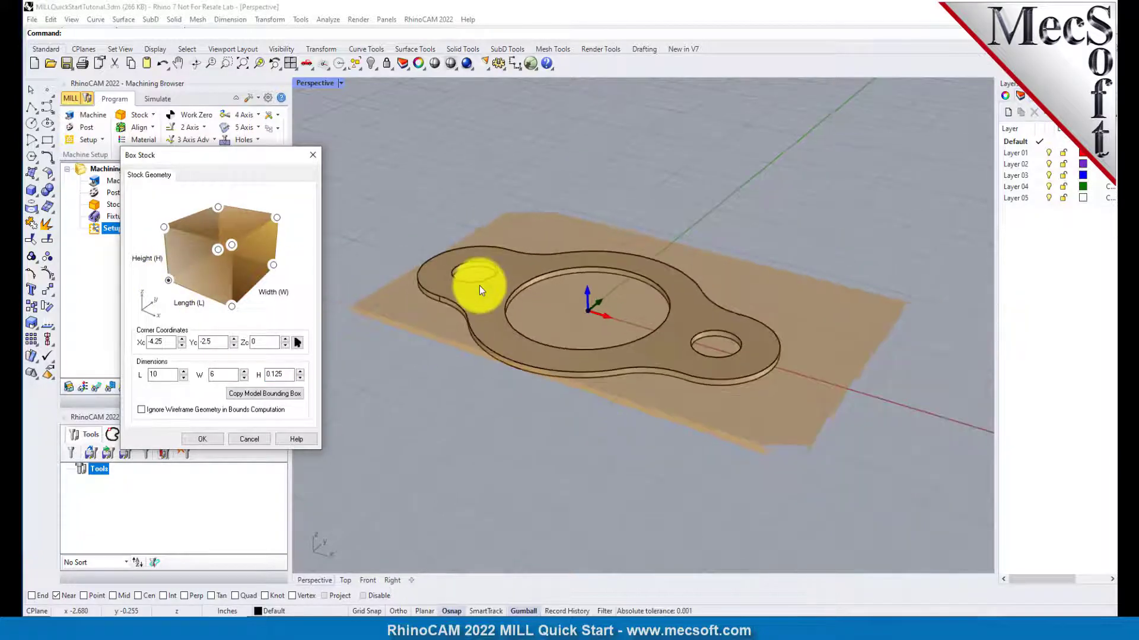
pyautogui.click(201, 441)
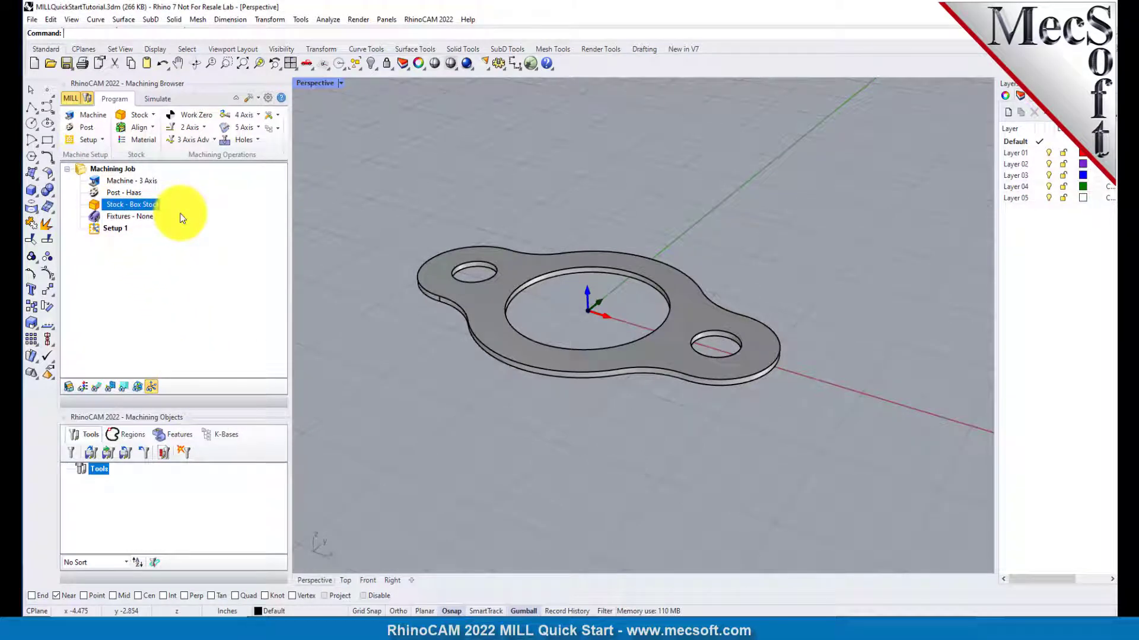
# Step: Turn on stock visibility to display the box stock around the gasket part
pyautogui.moveTo(610, 322)
pyautogui.mouseDown(button='right')
pyautogui.moveTo(592, 376)
pyautogui.moveTo(608, 308)
pyautogui.mouseUp(button='right')
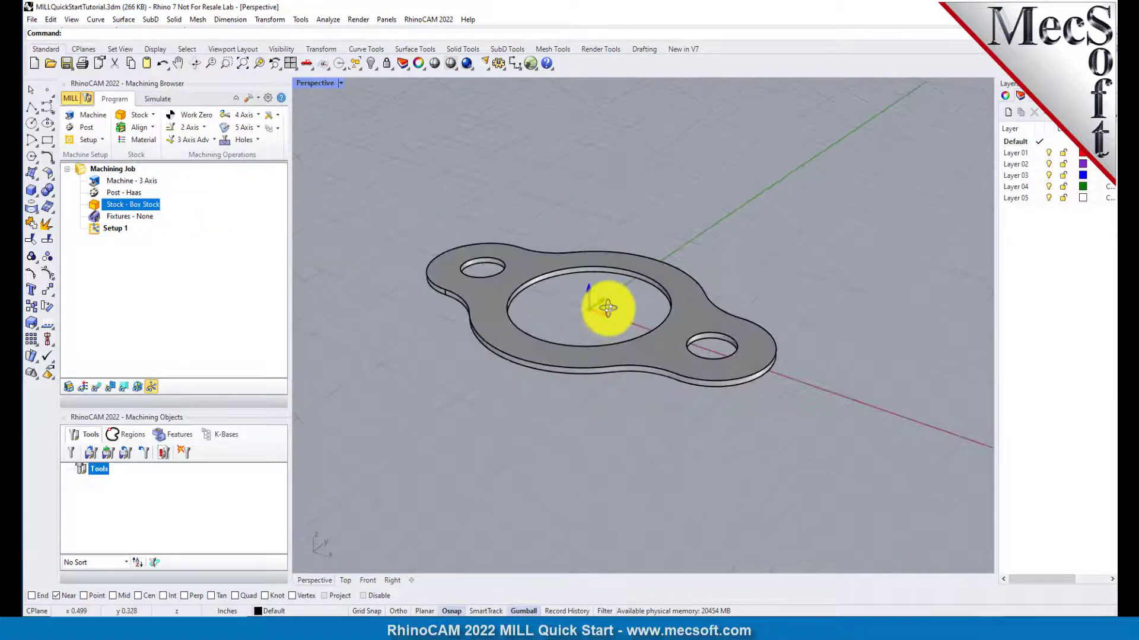
pyautogui.click(69, 387)
pyautogui.moveTo(579, 386); pyautogui.dragTo(616, 328, button='right')
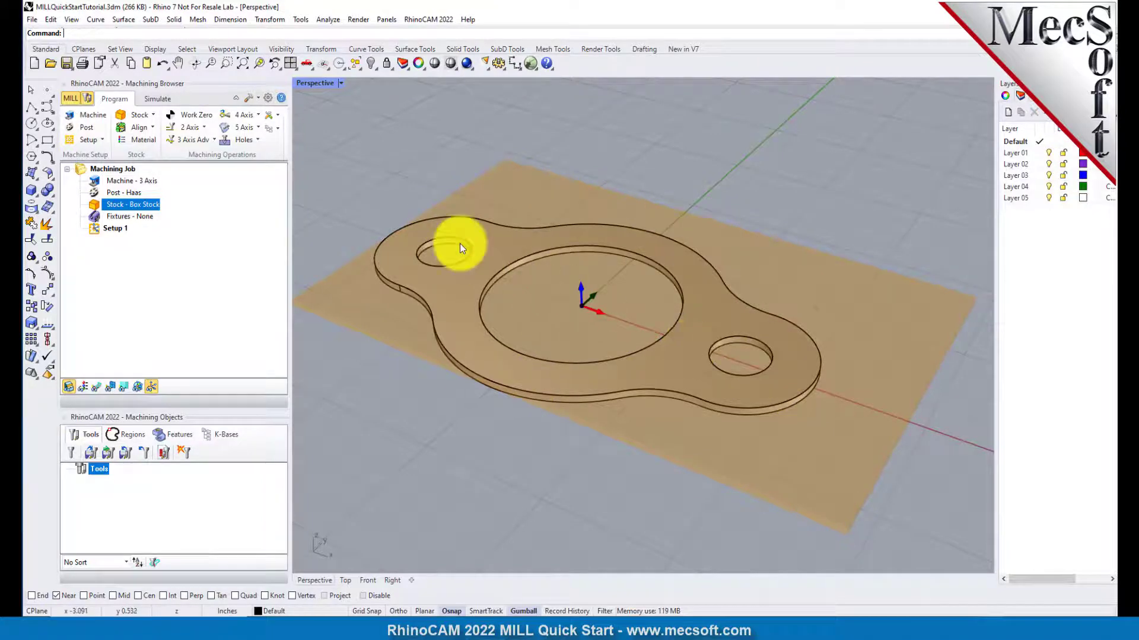
# Step: Align the box stock about the part with Top Z alignment and Center XY alignment
pyautogui.click(152, 128)
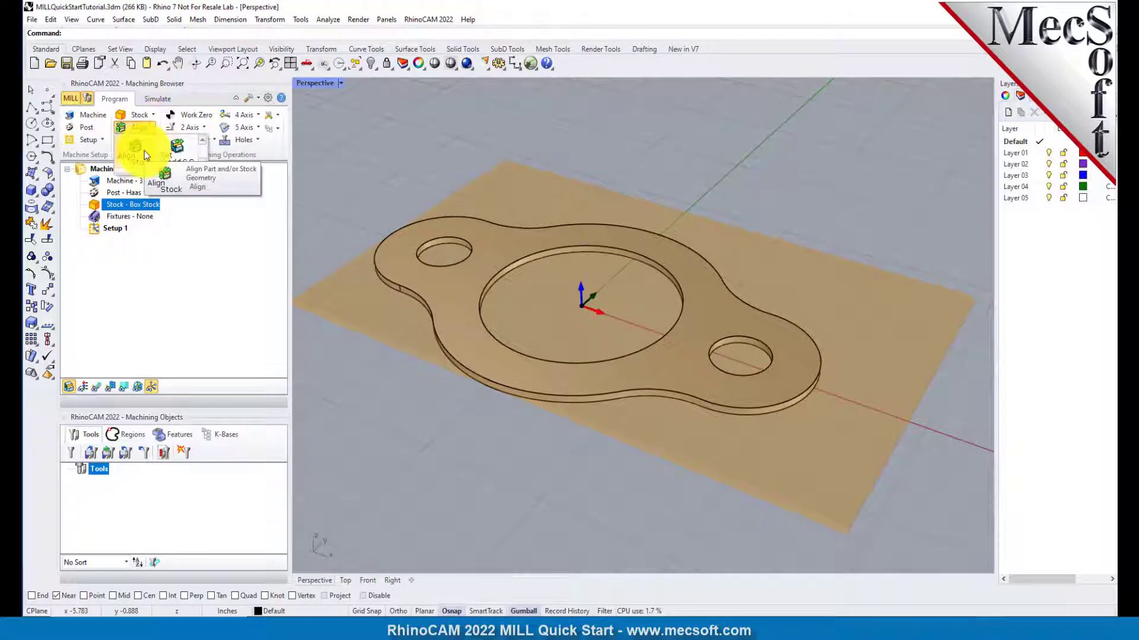
pyautogui.click(144, 151)
pyautogui.moveTo(202, 121); pyautogui.dragTo(278, 150)
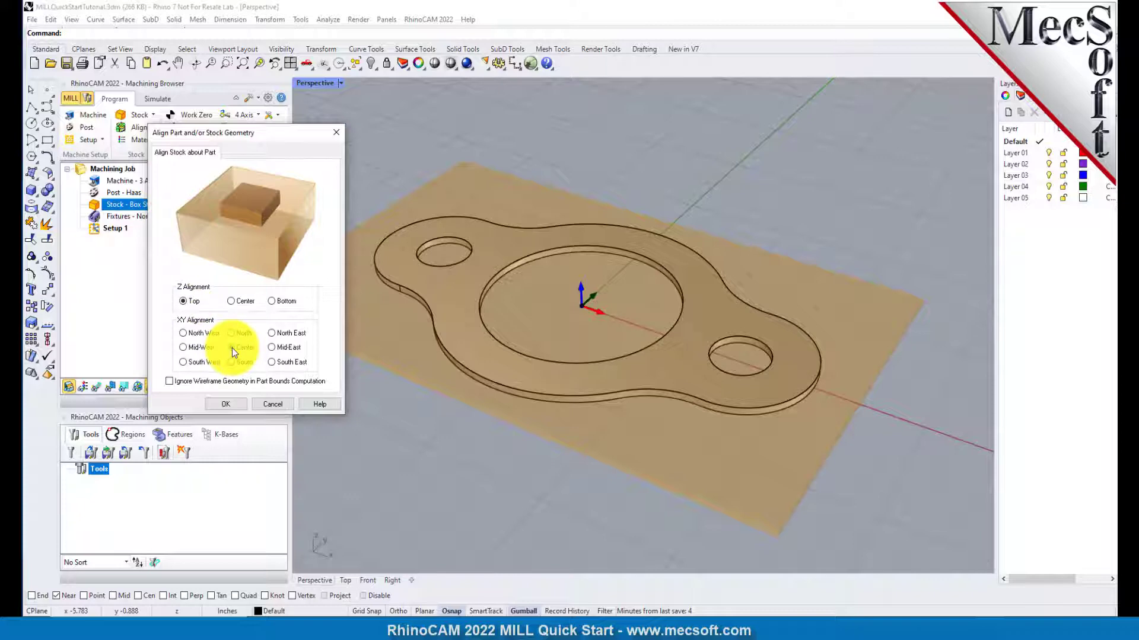
pyautogui.click(230, 405)
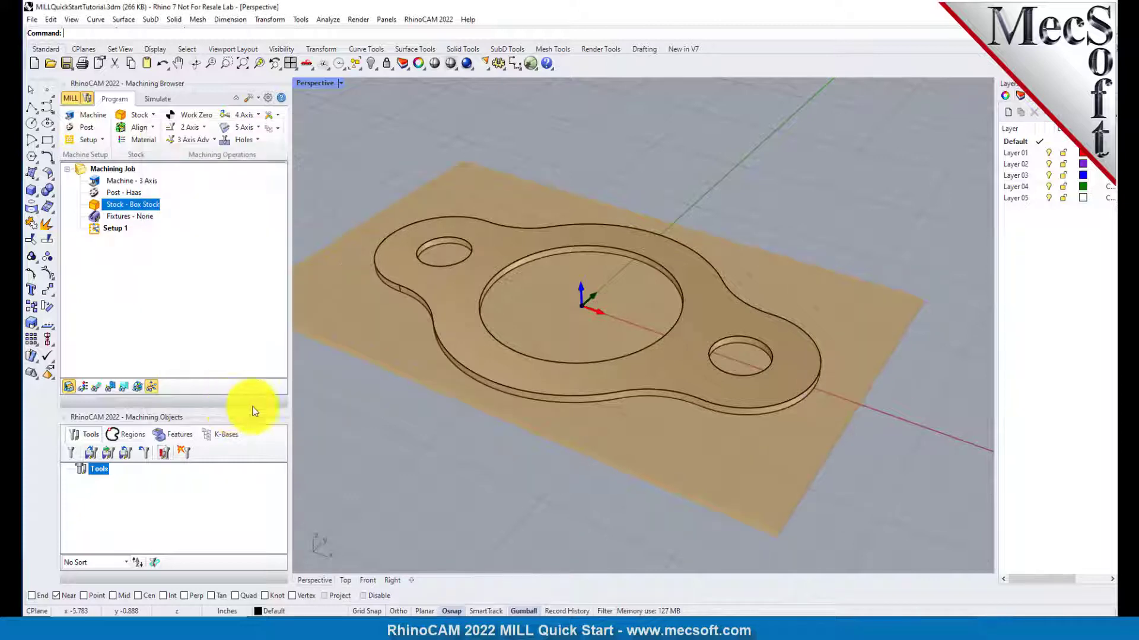
pyautogui.moveTo(684, 354); pyautogui.dragTo(662, 399, button='right')
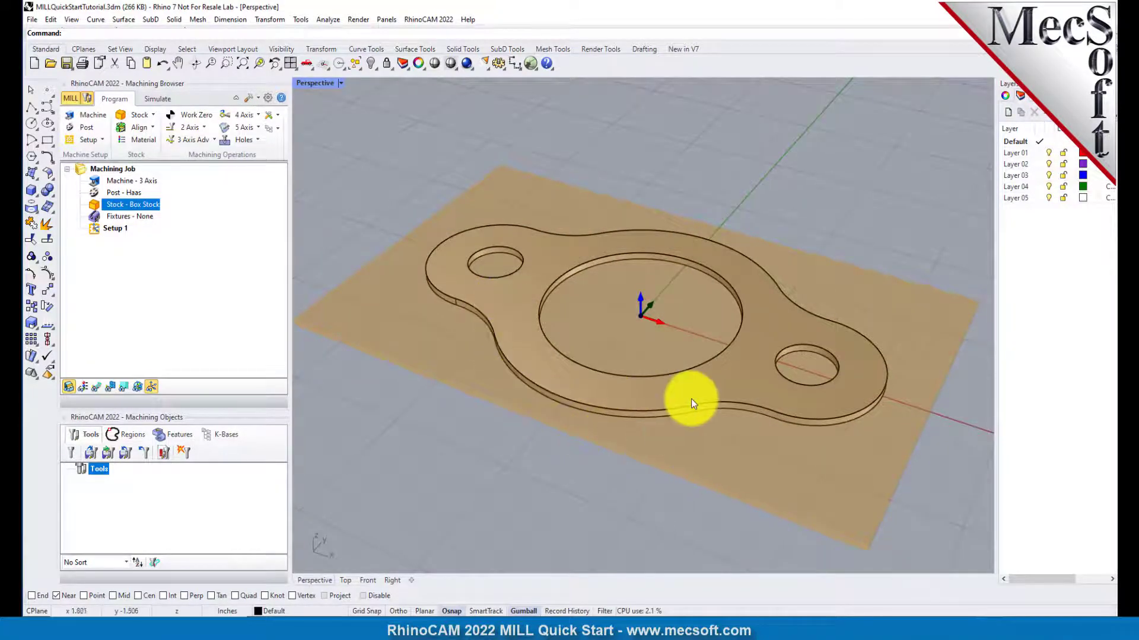
pyautogui.scroll(2, 696, 401)
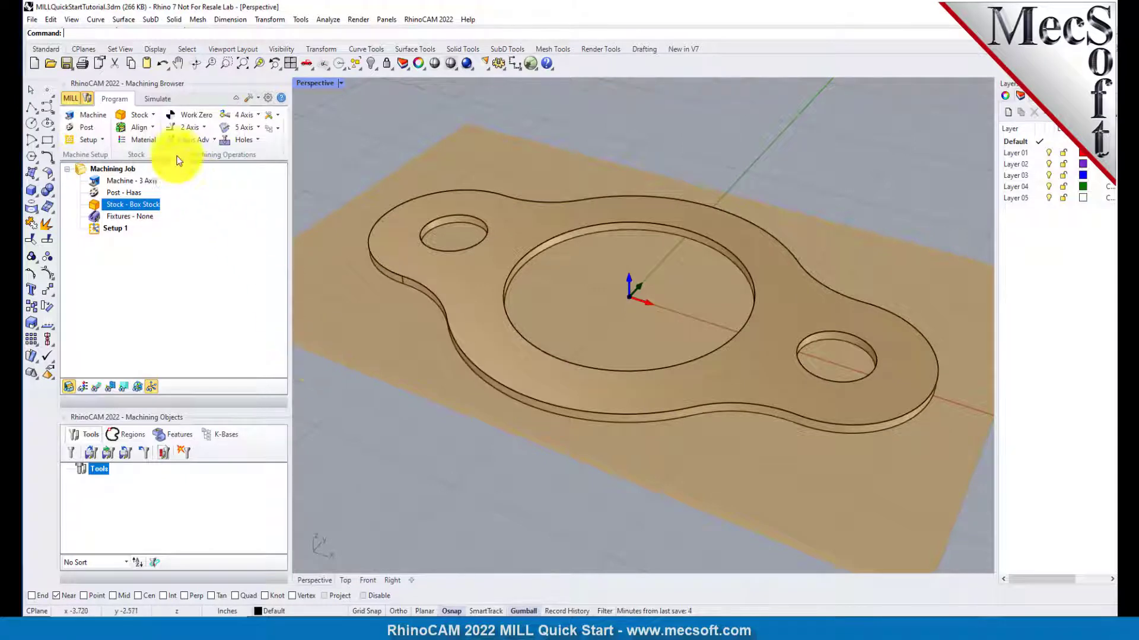
# Step: Set the stock material to WOOD from the FeedsSpeedsDataINCH.xml material file
pyautogui.click(146, 142)
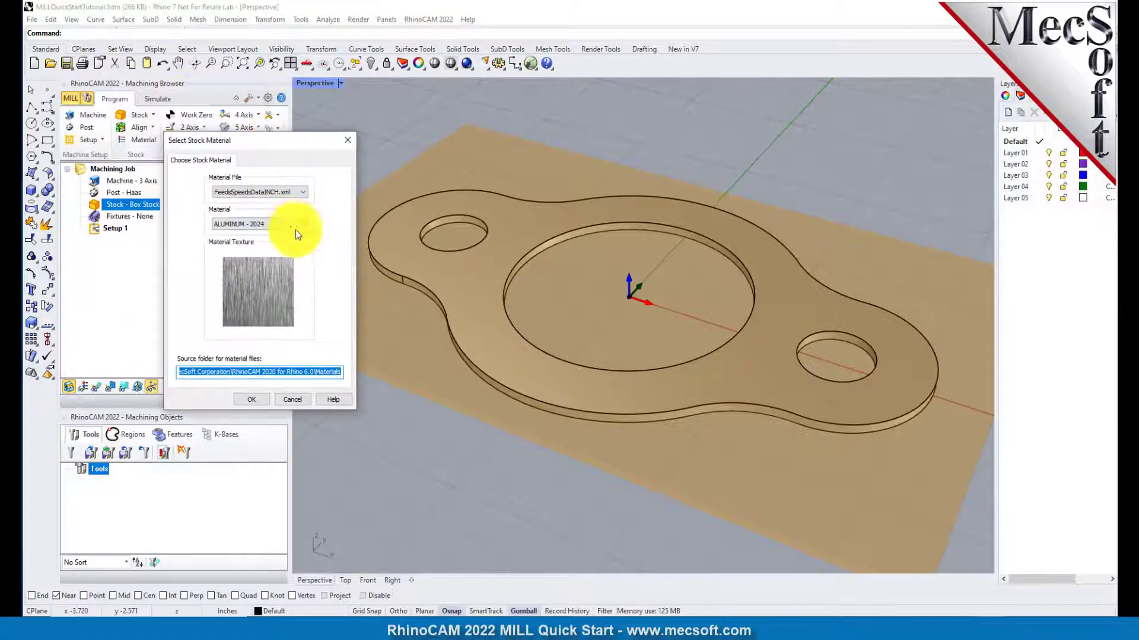
pyautogui.click(302, 225)
pyautogui.scroll(-5, 252, 415)
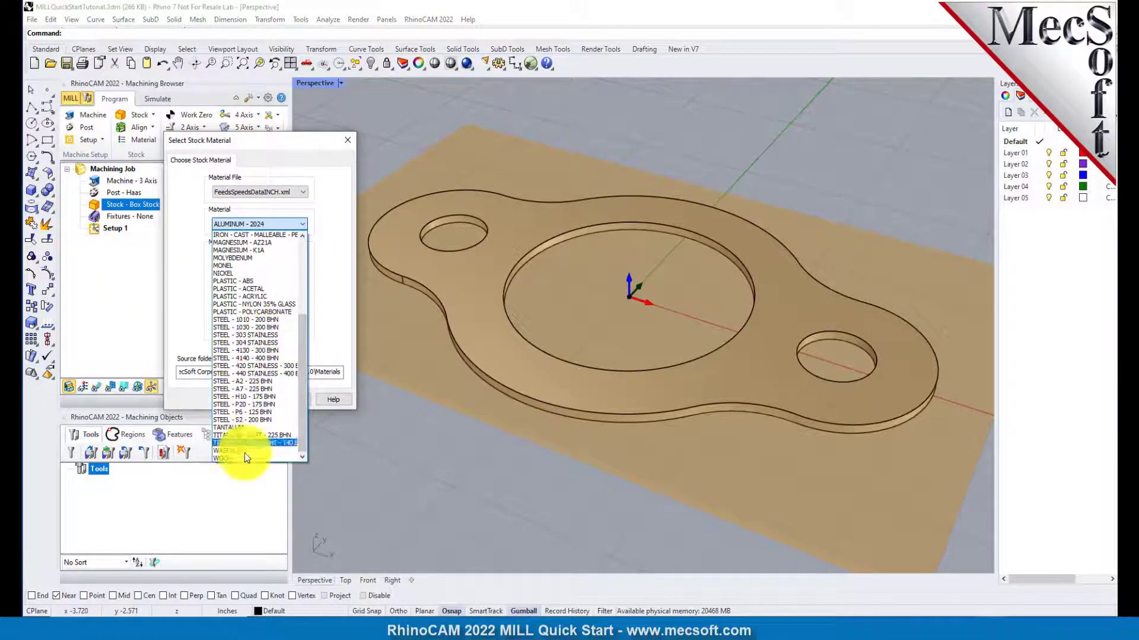
pyautogui.click(252, 454)
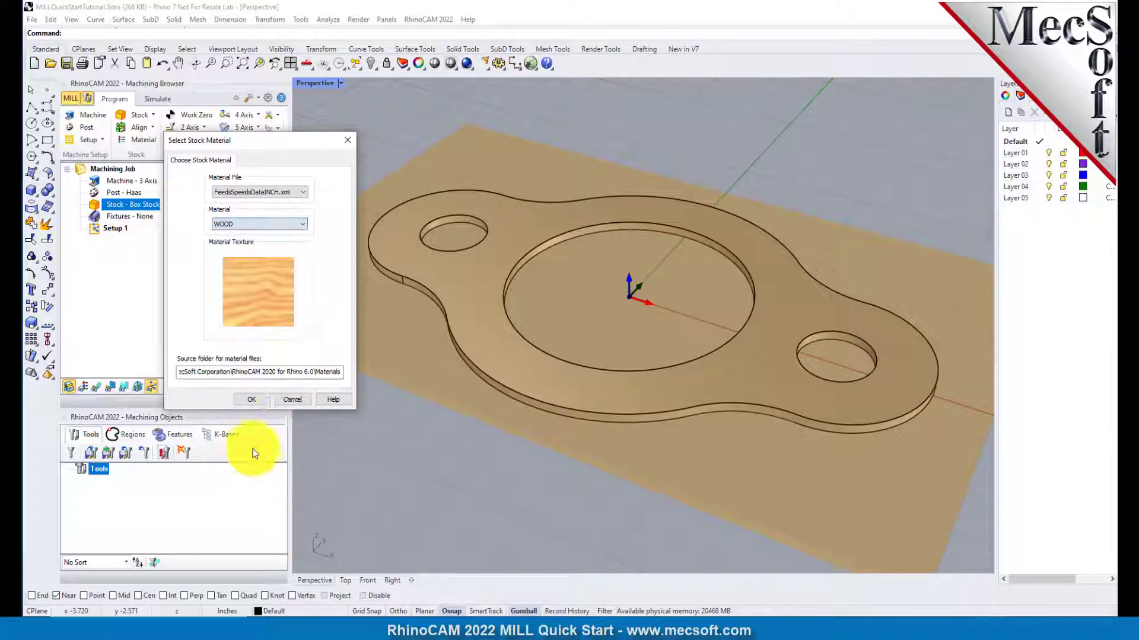
pyautogui.click(253, 399)
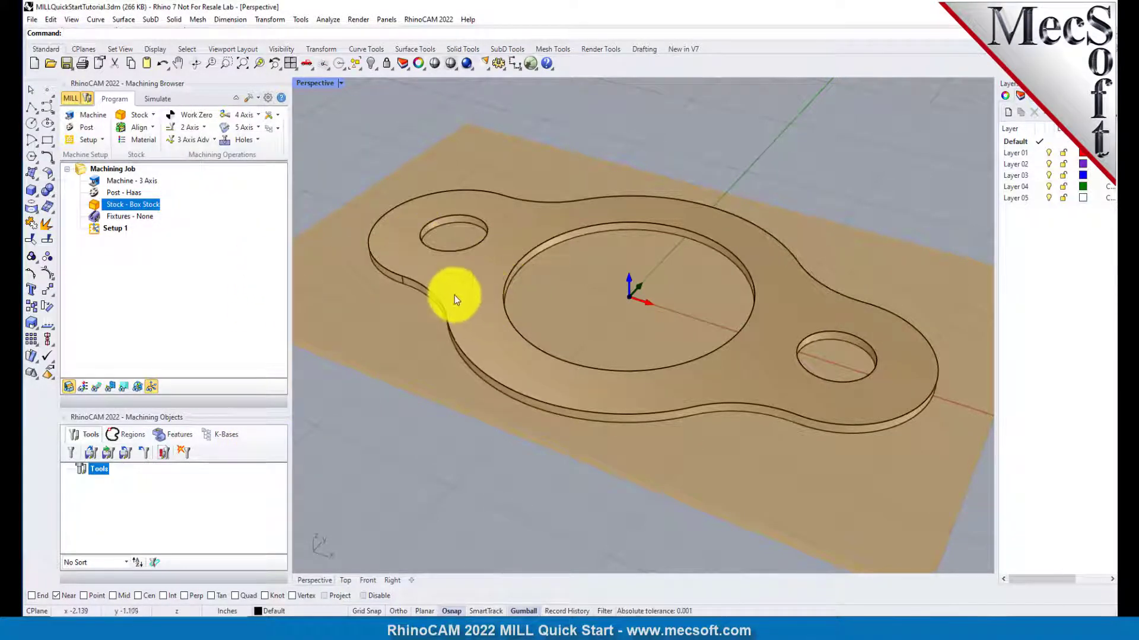
# Step: Turn on material texture visibility to display the wood texture on the box stock
pyautogui.click(85, 389)
pyautogui.click(84, 389)
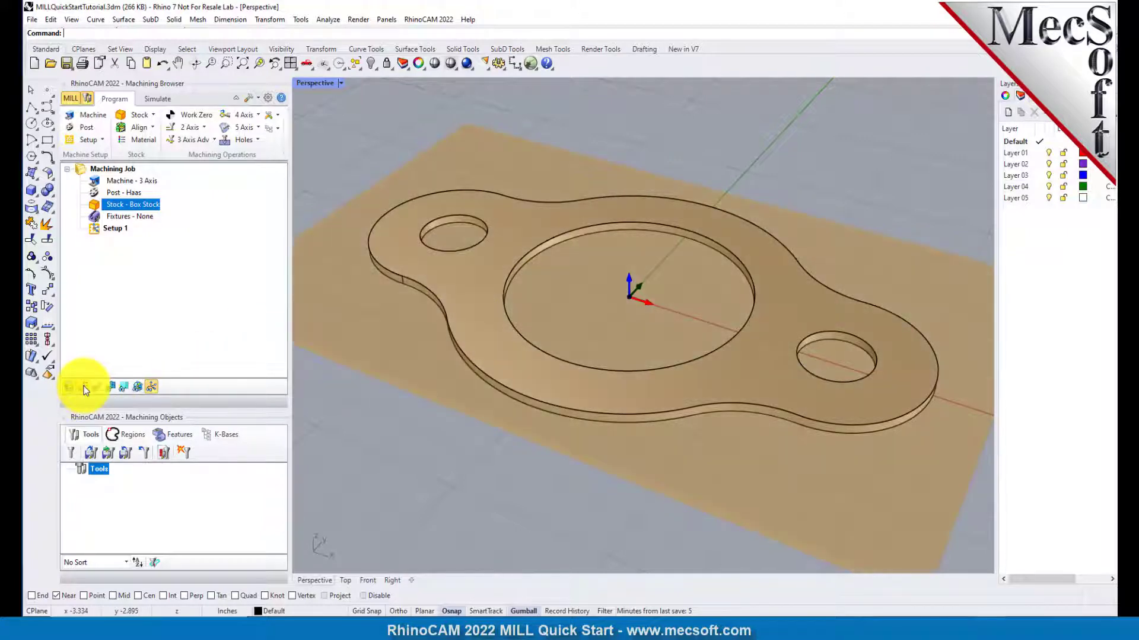
pyautogui.click(84, 389)
pyautogui.scroll(-2, 552, 257)
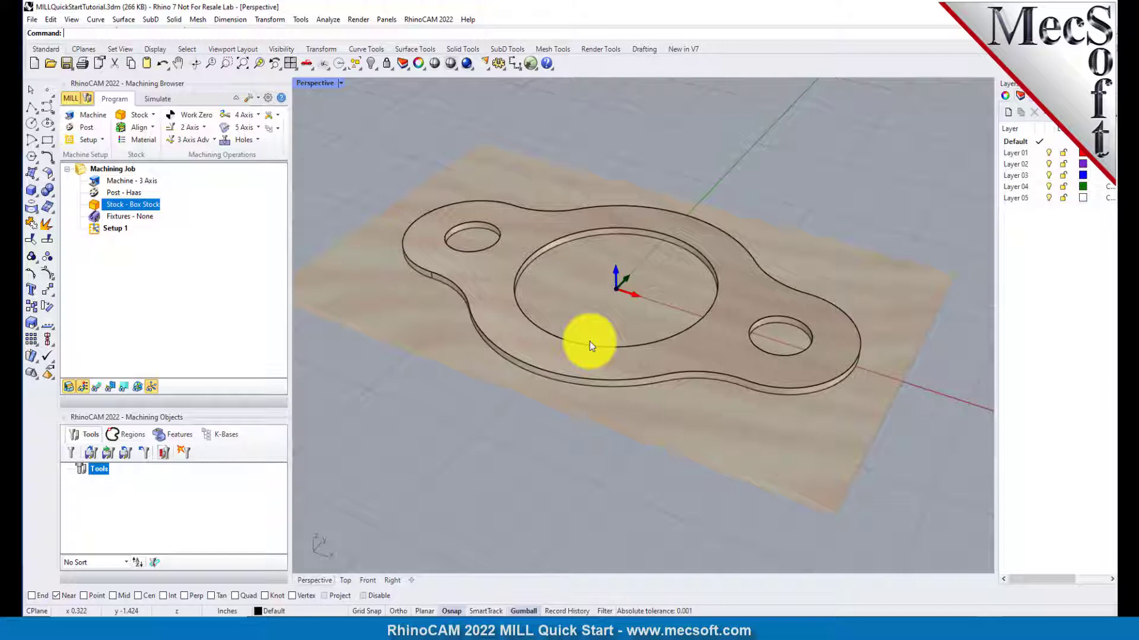
pyautogui.scroll(-4, 679, 279)
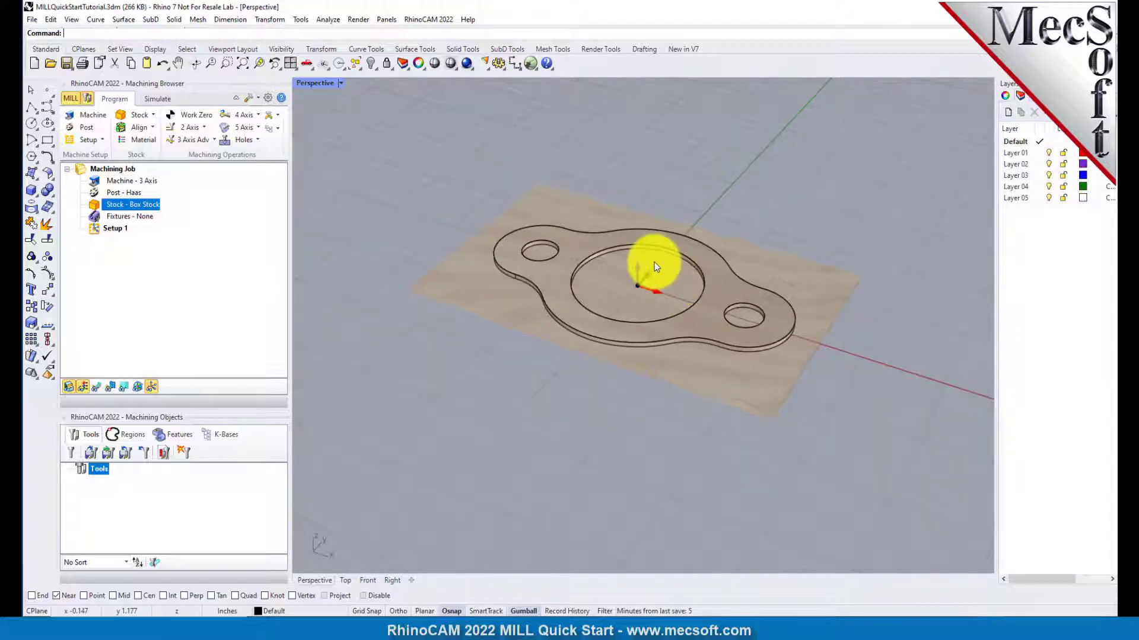
pyautogui.scroll(3, 615, 269)
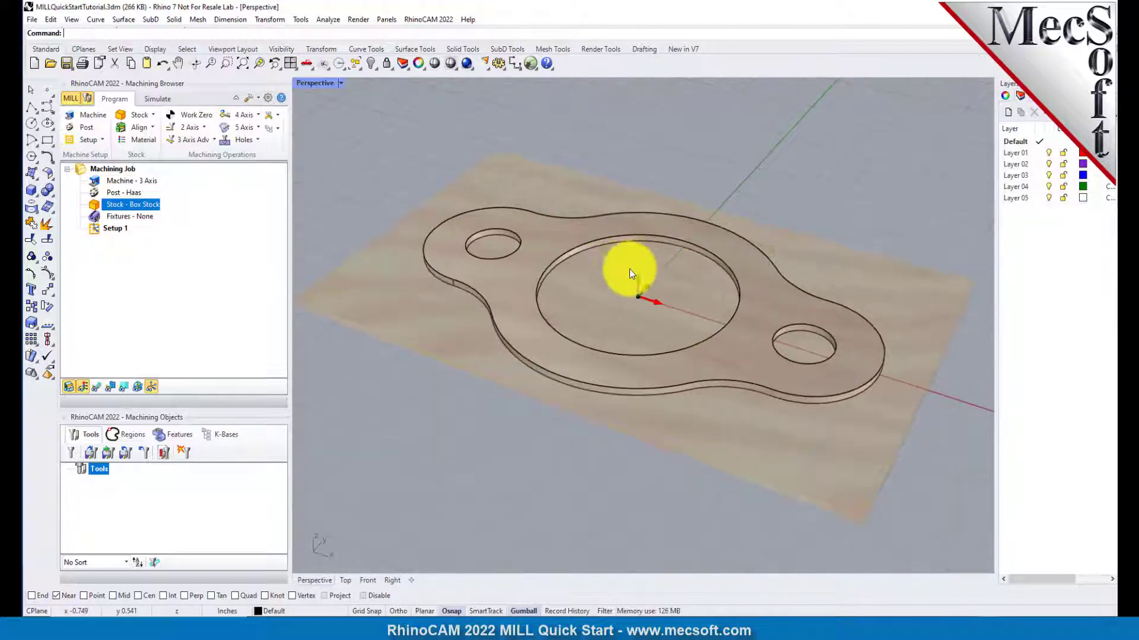
pyautogui.scroll(-2, 681, 272)
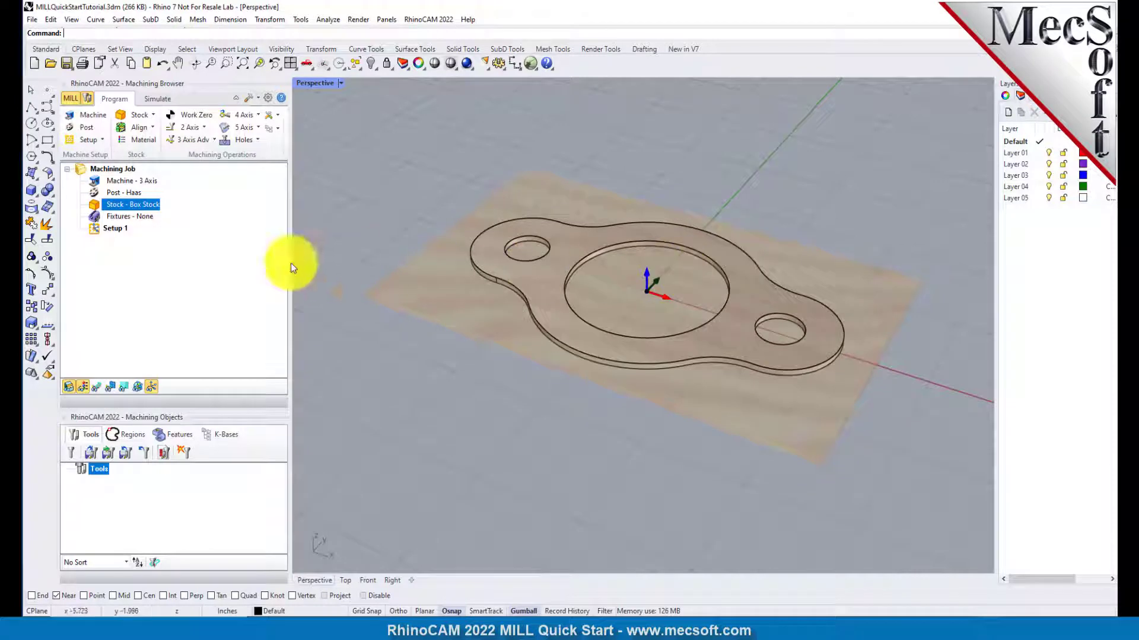
# Step: Locate the world coordinate system at the stock box's highest Z face, south-west corner
pyautogui.click(144, 126)
pyautogui.click(178, 157)
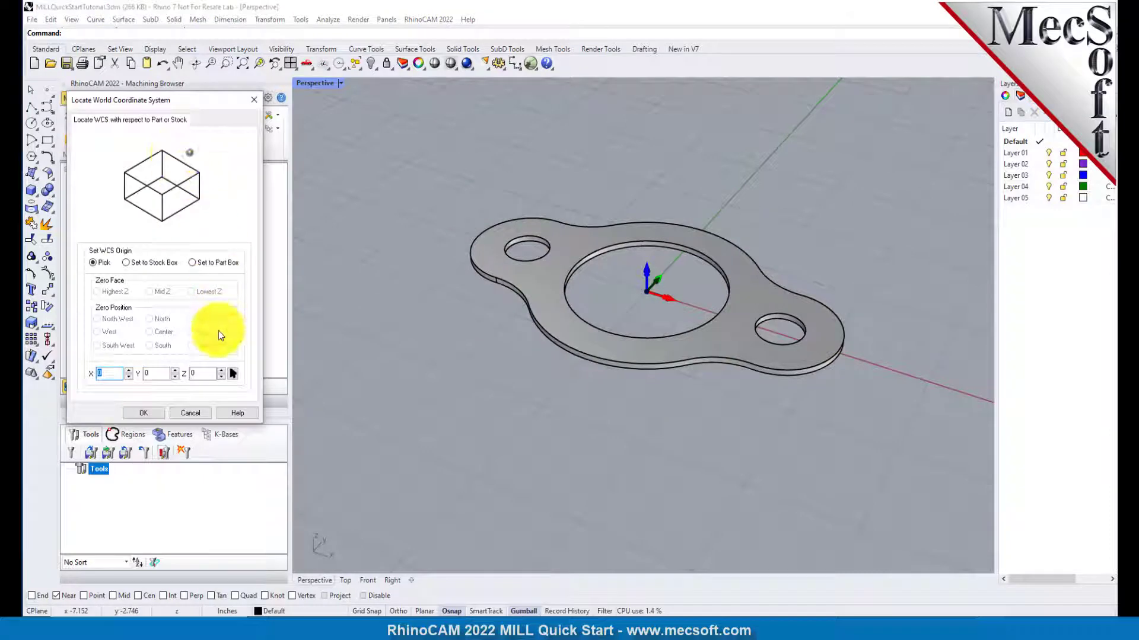
pyautogui.click(126, 262)
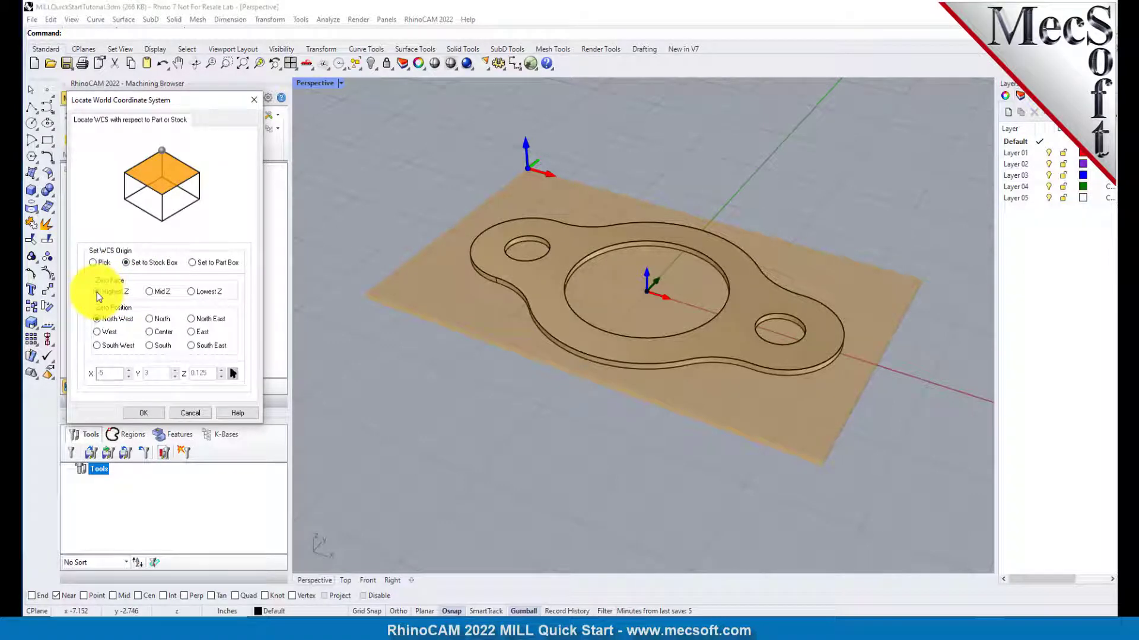
pyautogui.click(95, 346)
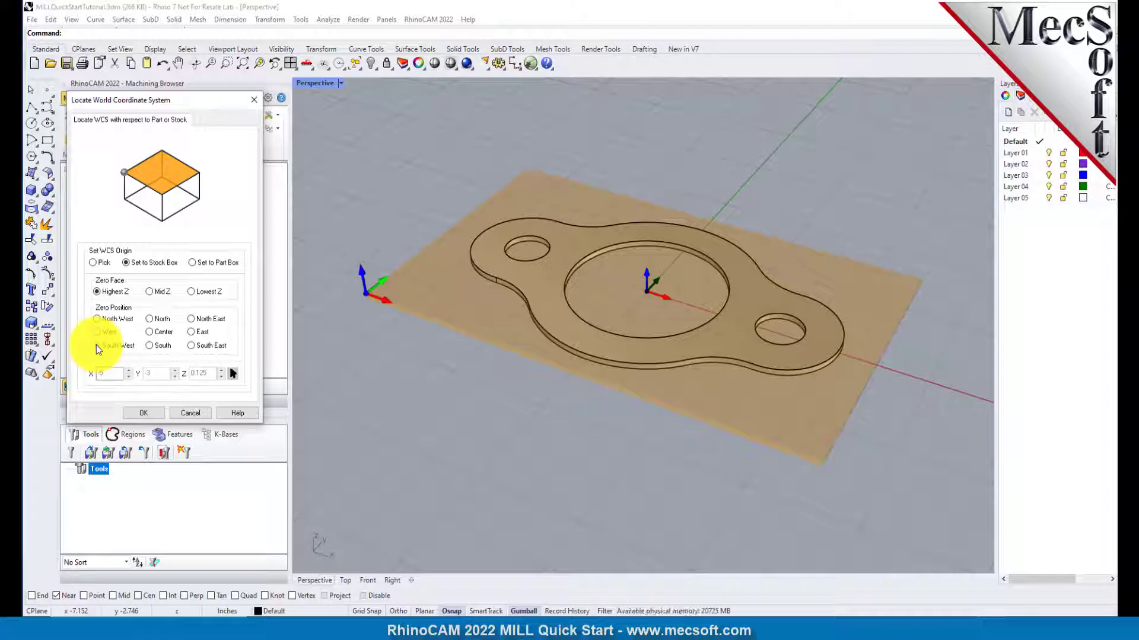
pyautogui.scroll(5, 363, 292)
pyautogui.scroll(-5, 362, 292)
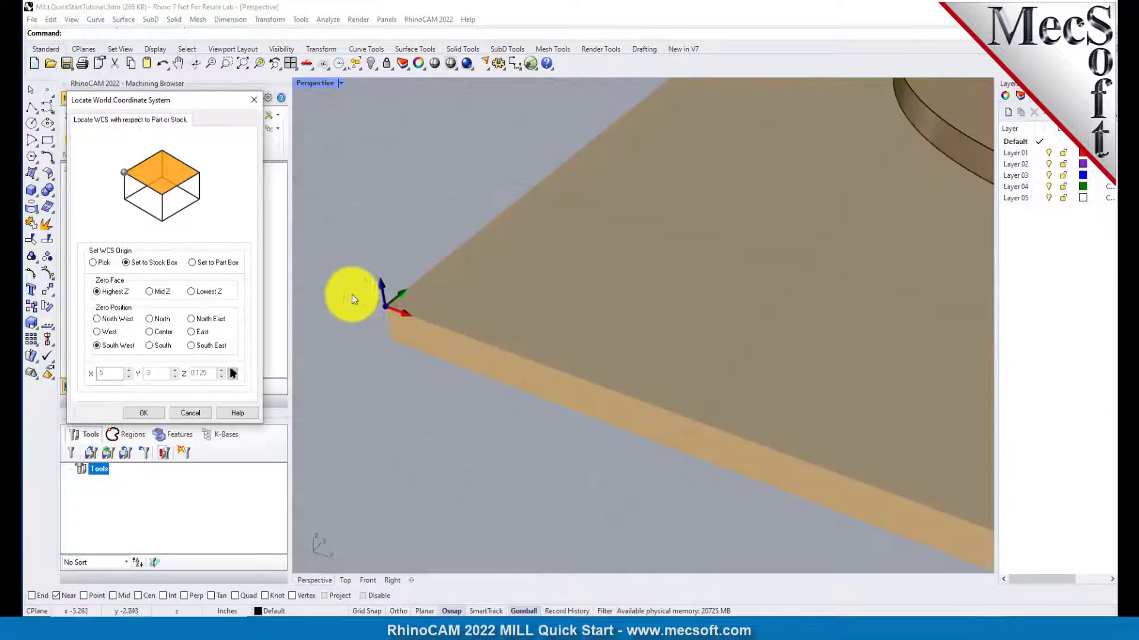
pyautogui.scroll(-3, 389, 281)
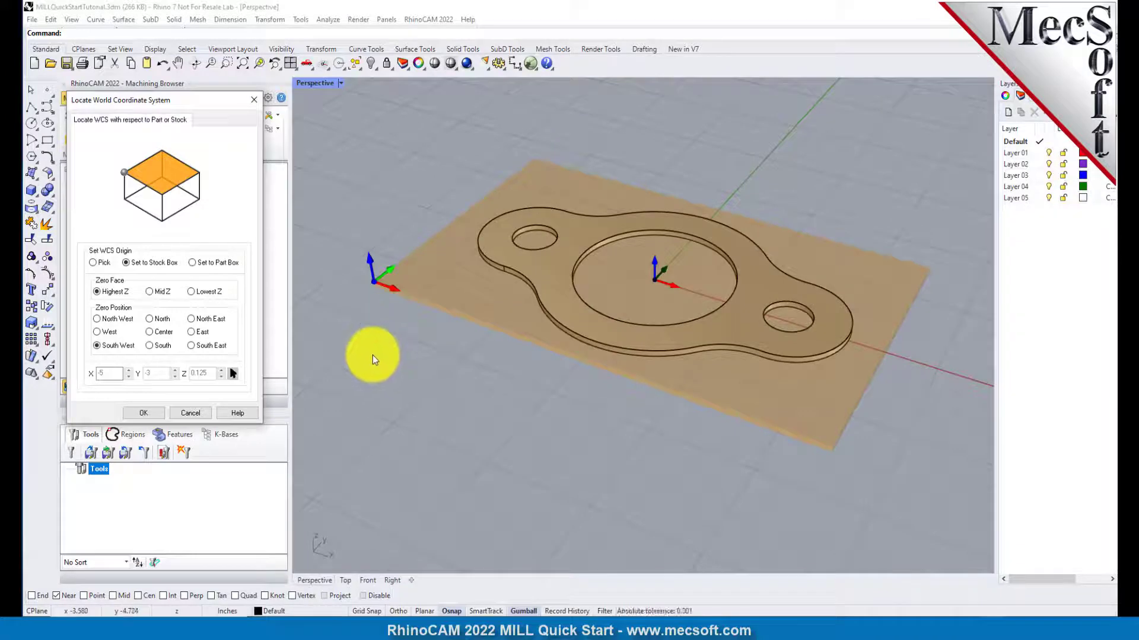
pyautogui.click(145, 414)
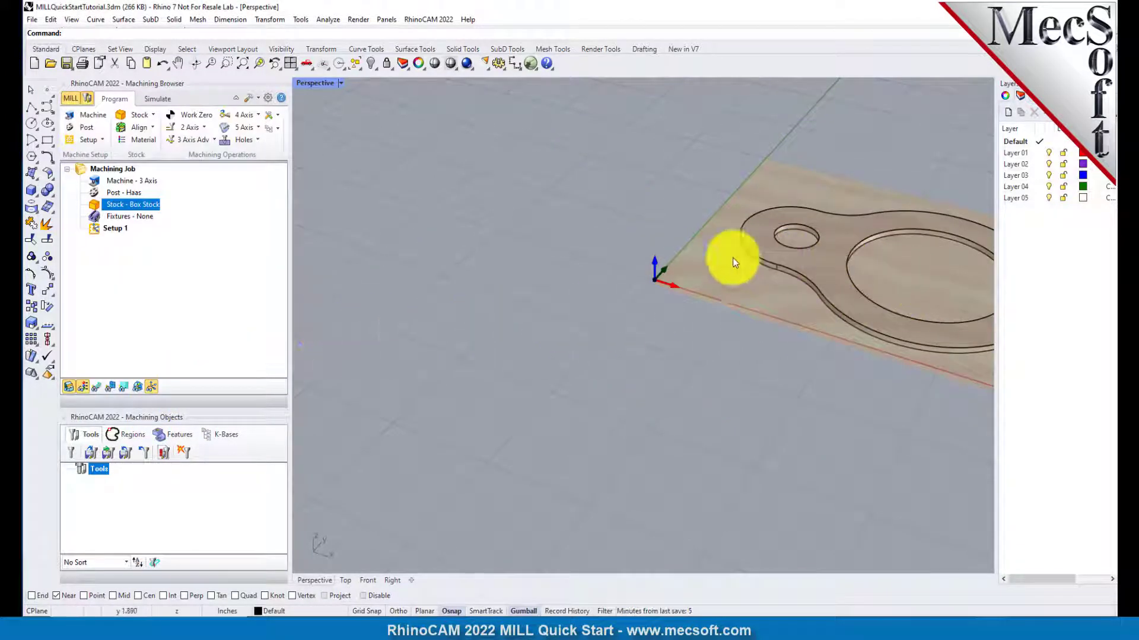
pyautogui.scroll(-3, 395, 315)
pyautogui.scroll(5, 617, 288)
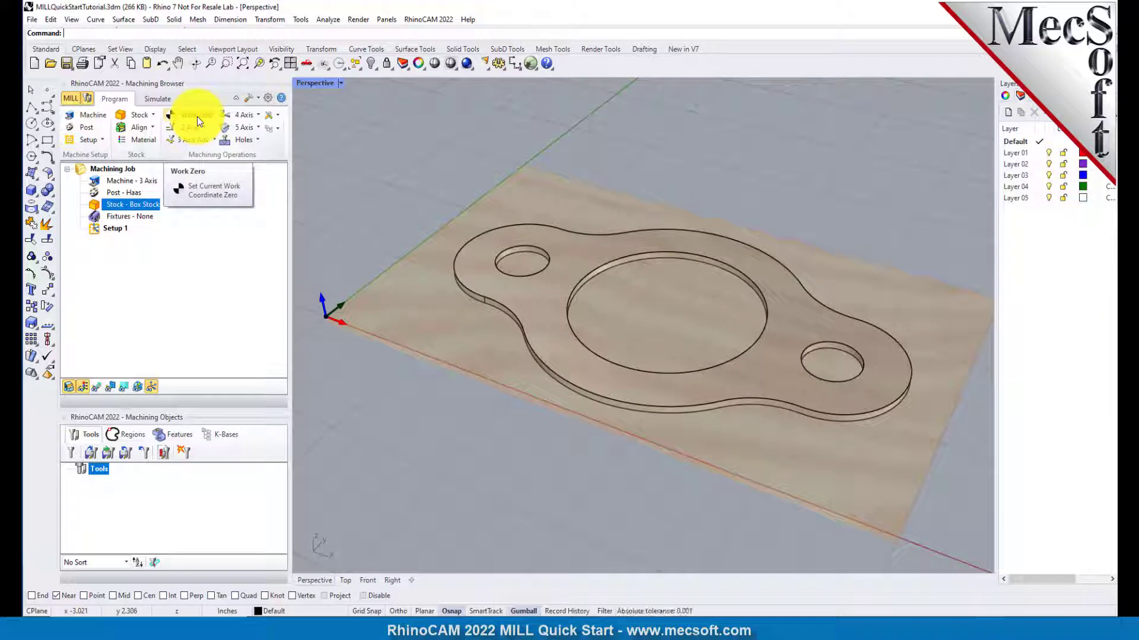
# Step: Generate a Work Zero set to the stock box with Highest Z zero face and South West zero position
pyautogui.click(333, 310)
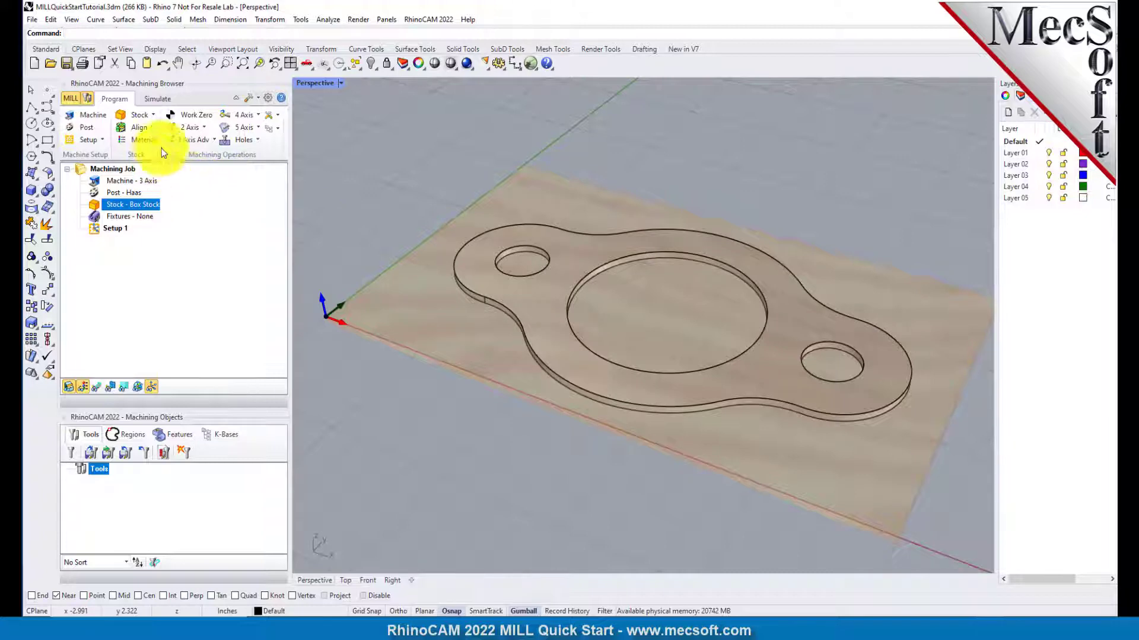
pyautogui.click(202, 117)
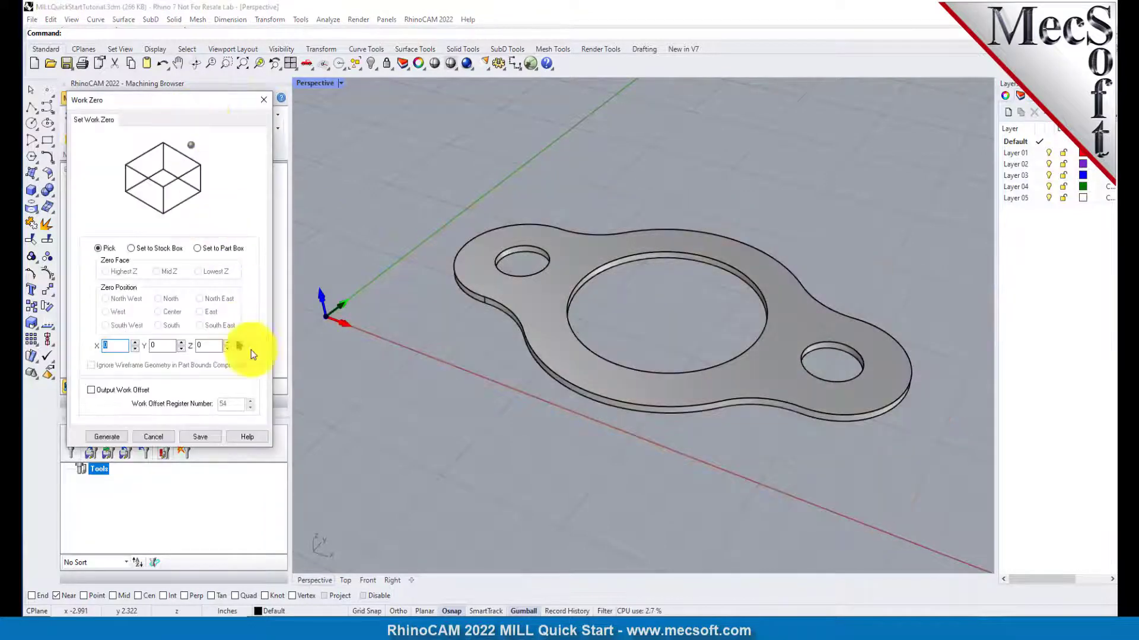
pyautogui.click(132, 248)
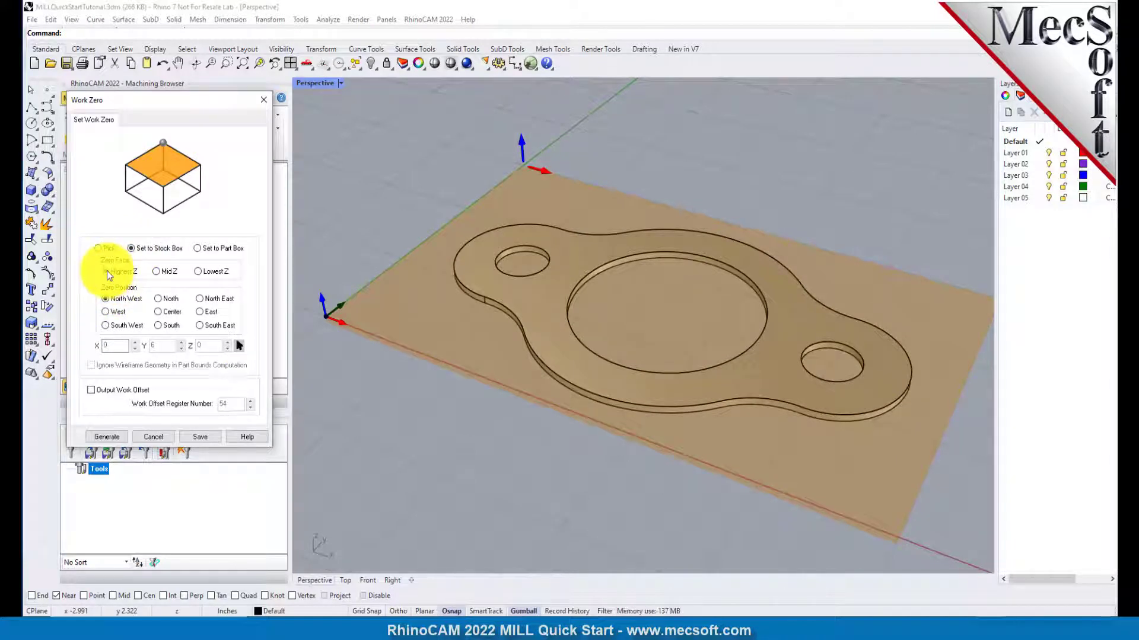
pyautogui.click(106, 325)
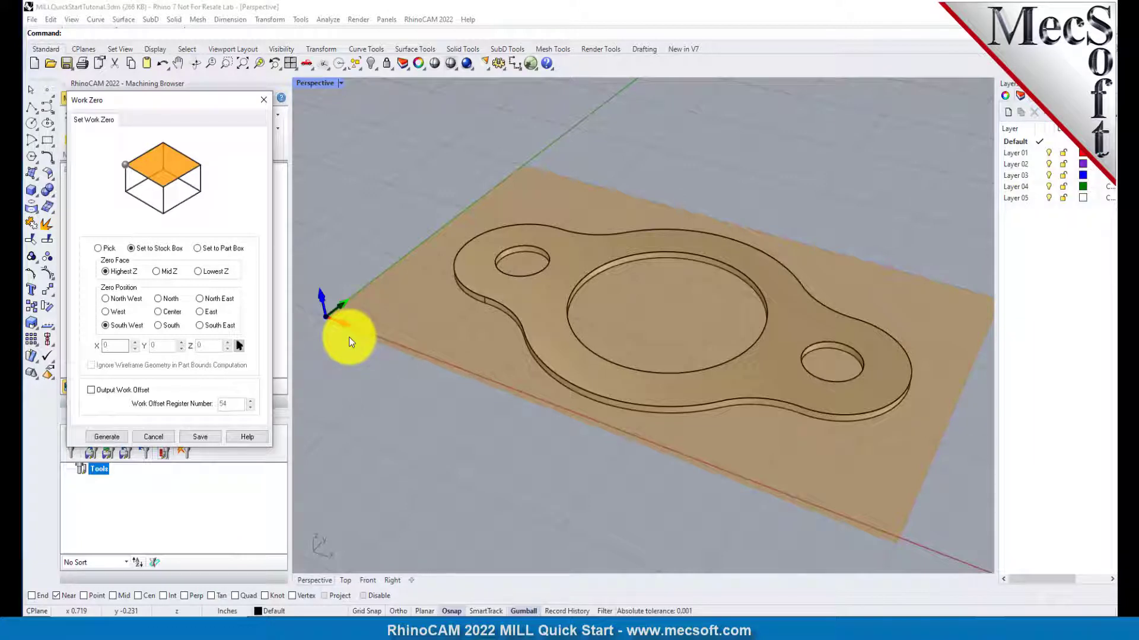
pyautogui.click(110, 435)
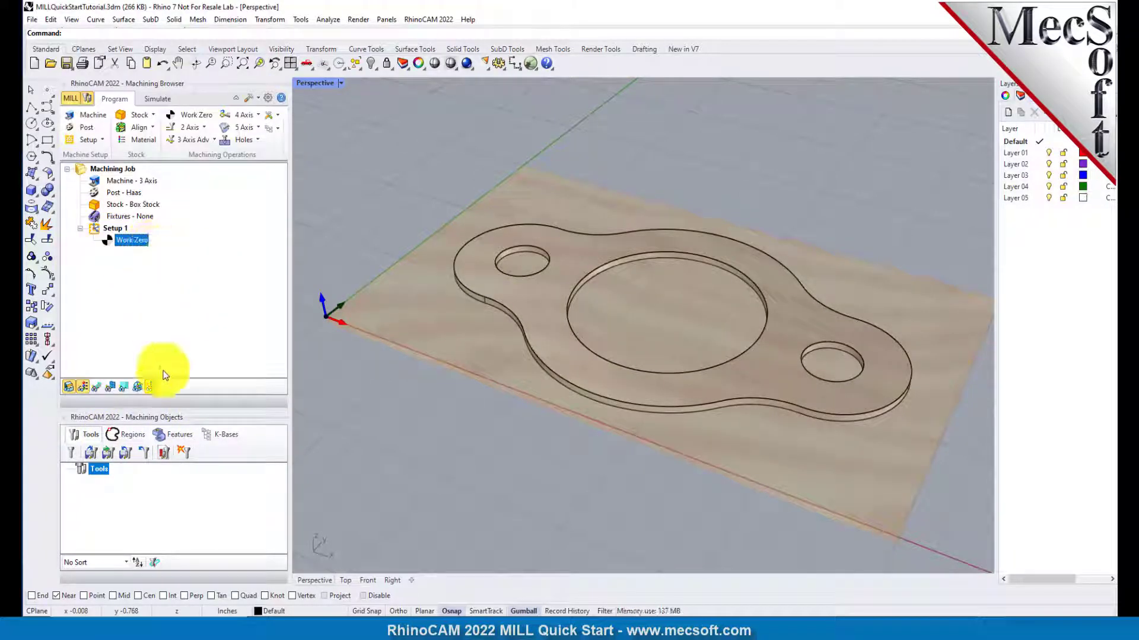
# Step: Toggle the coordinate system display off and back on
pyautogui.click(150, 383)
pyautogui.click(150, 384)
pyautogui.click(151, 383)
pyautogui.click(151, 383)
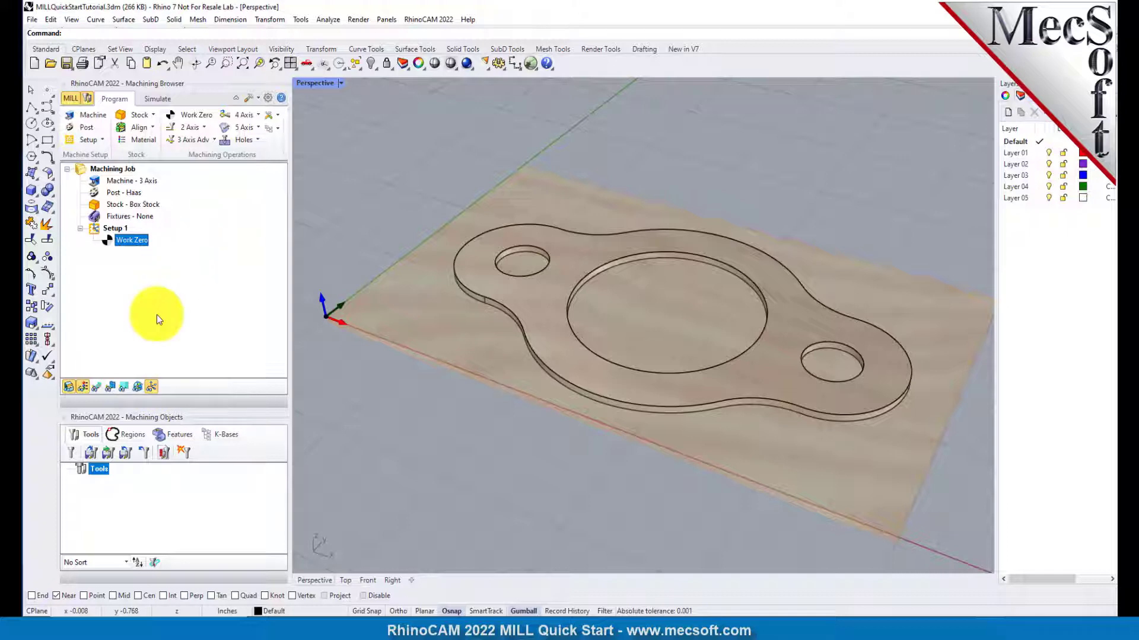
# Step: Define a flat end mill named FlatMill-0.5 with tool diameter 0.5, HSS material and tool number 1
pyautogui.click(72, 455)
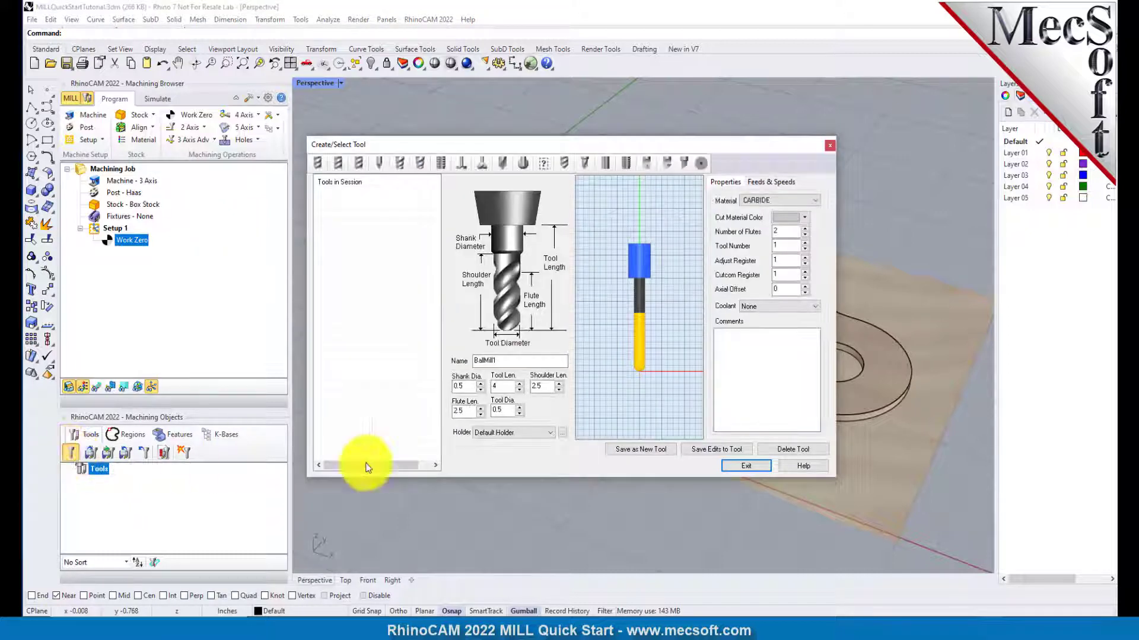
pyautogui.click(339, 163)
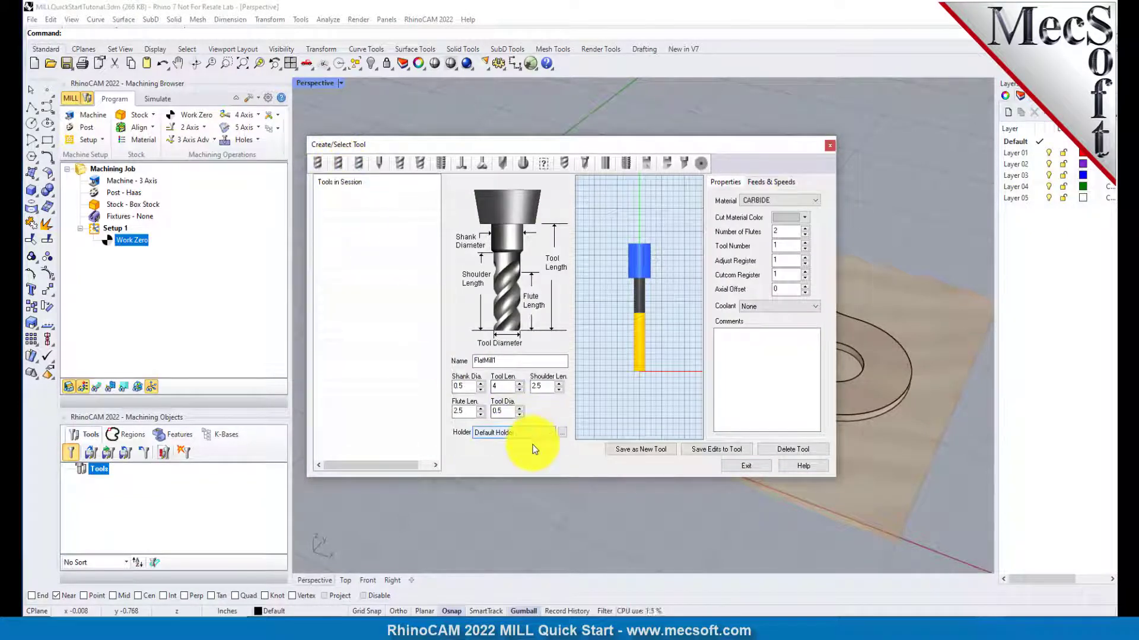
pyautogui.click(508, 361)
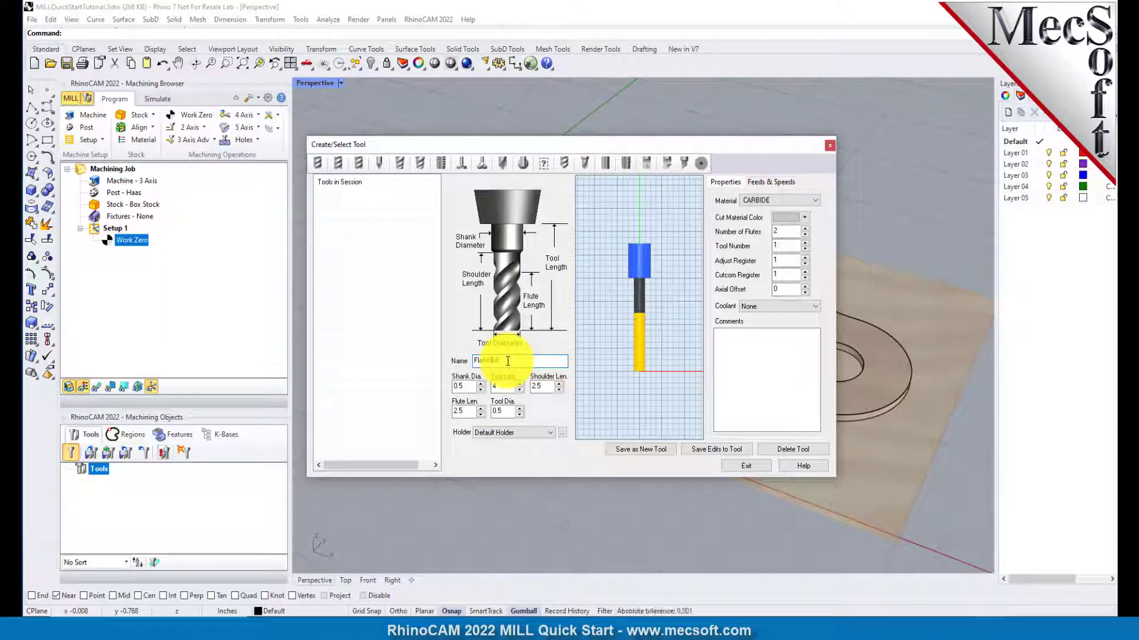
pyautogui.click(501, 412)
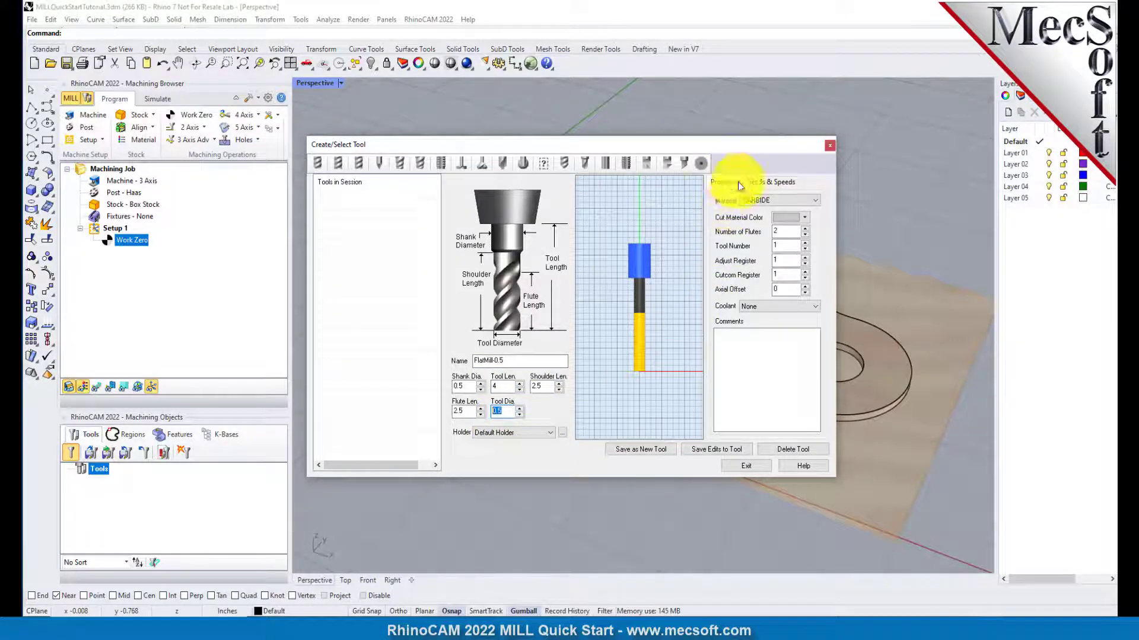
pyautogui.click(766, 201)
pyautogui.click(767, 216)
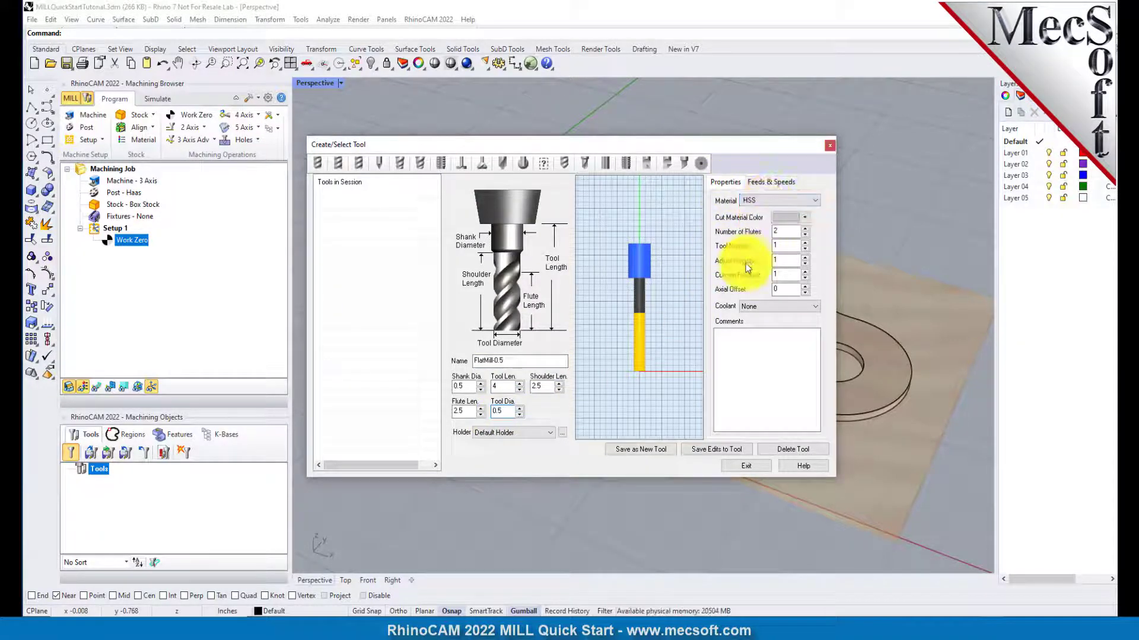
pyautogui.click(786, 245)
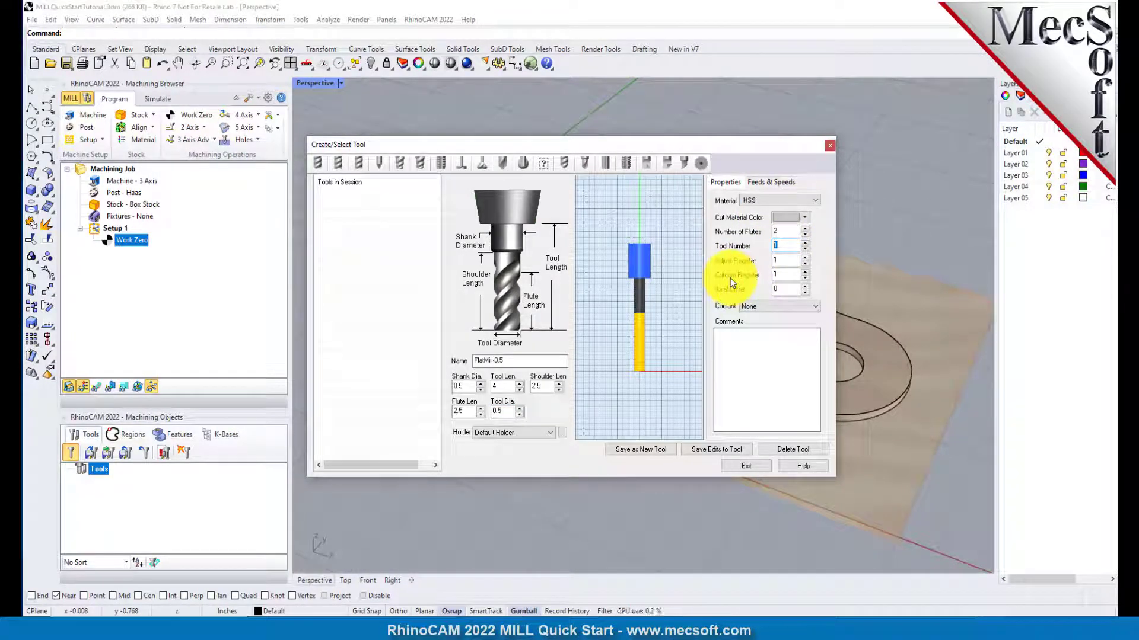
# Step: Load the tool's feeds and speeds from the table for WOOD stock and HSS tool material, allowing the maximum limits to be modified
pyautogui.click(768, 184)
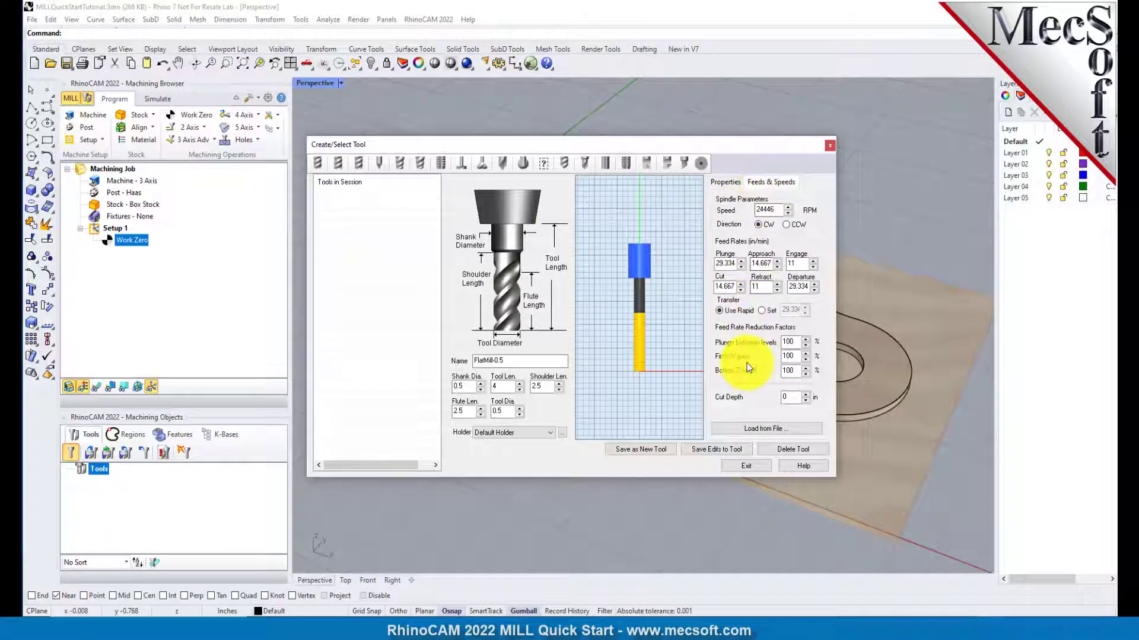
pyautogui.click(789, 428)
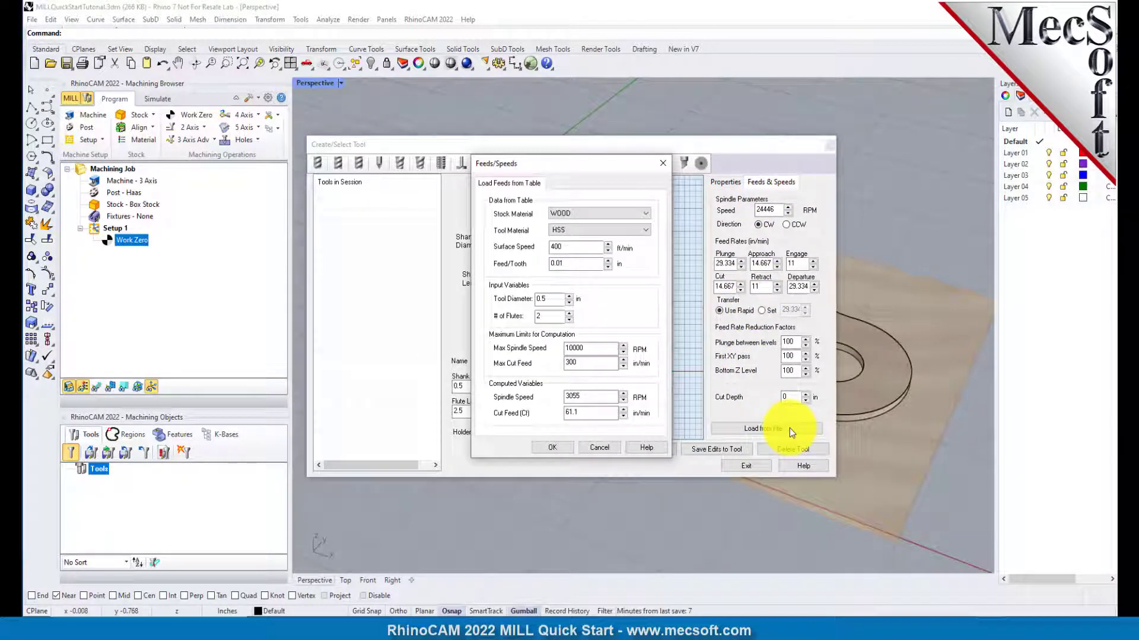
pyautogui.click(581, 213)
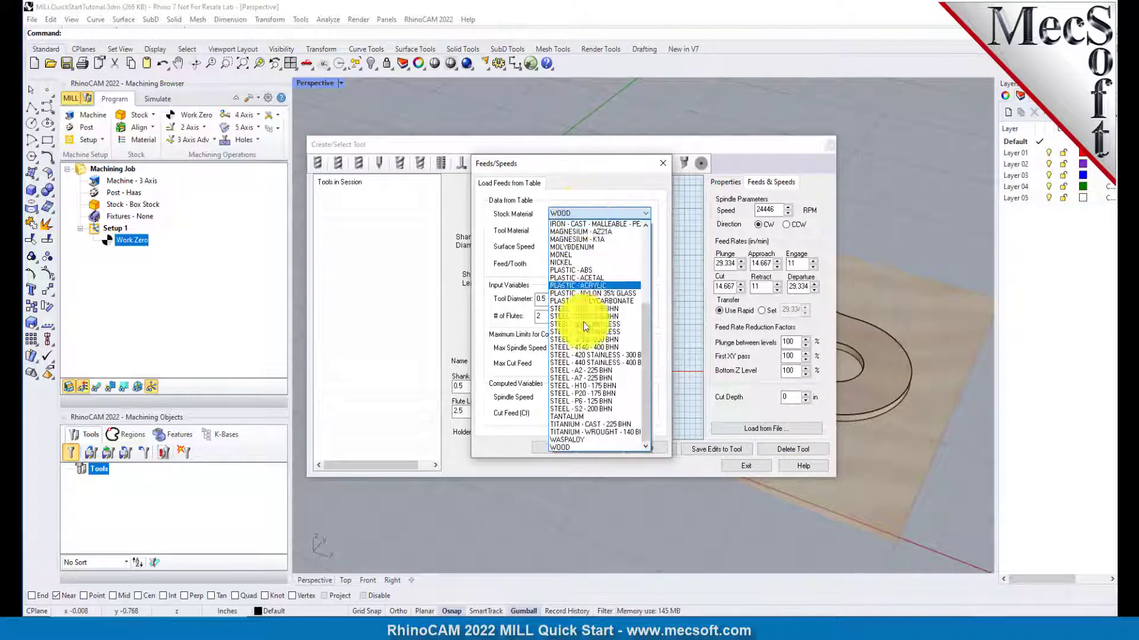
pyautogui.click(572, 446)
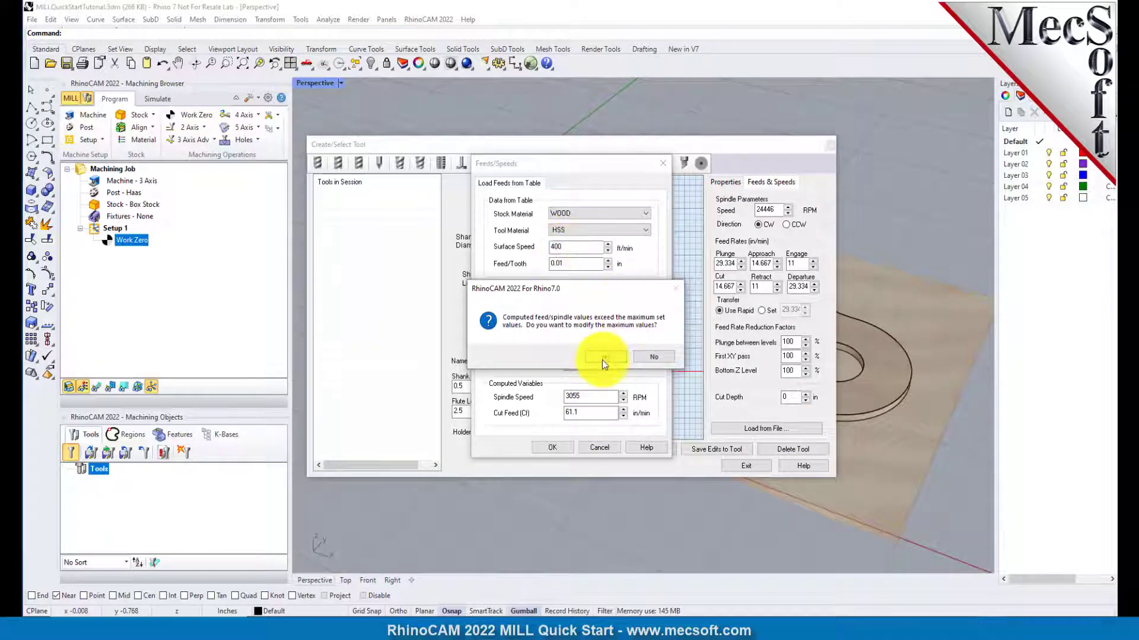
pyautogui.click(602, 357)
pyautogui.click(570, 230)
pyautogui.click(567, 247)
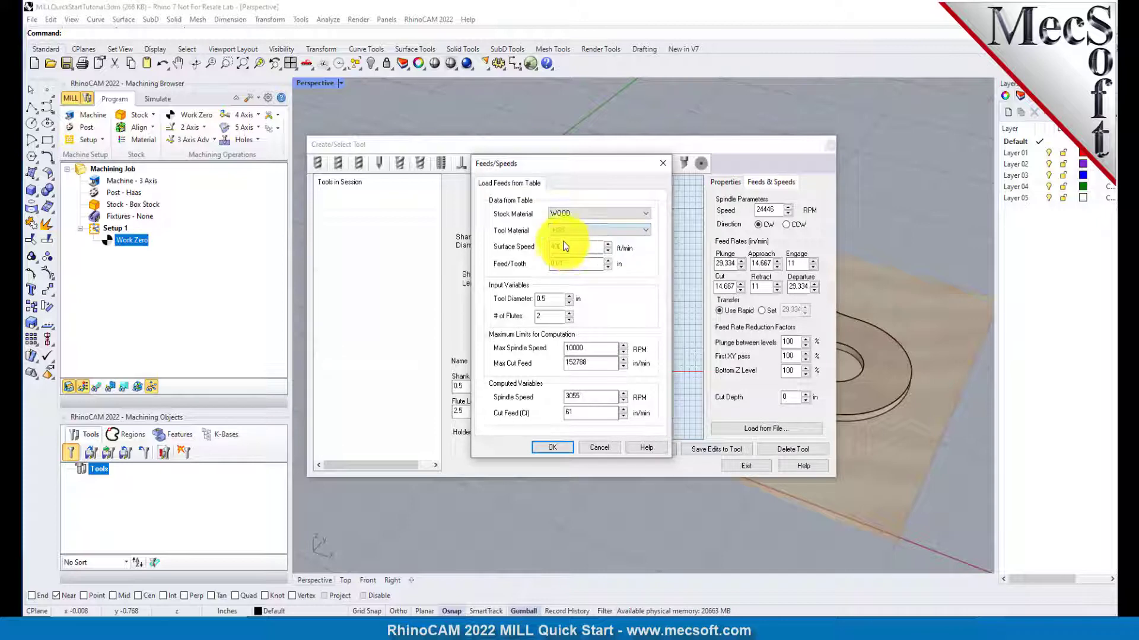
pyautogui.click(556, 447)
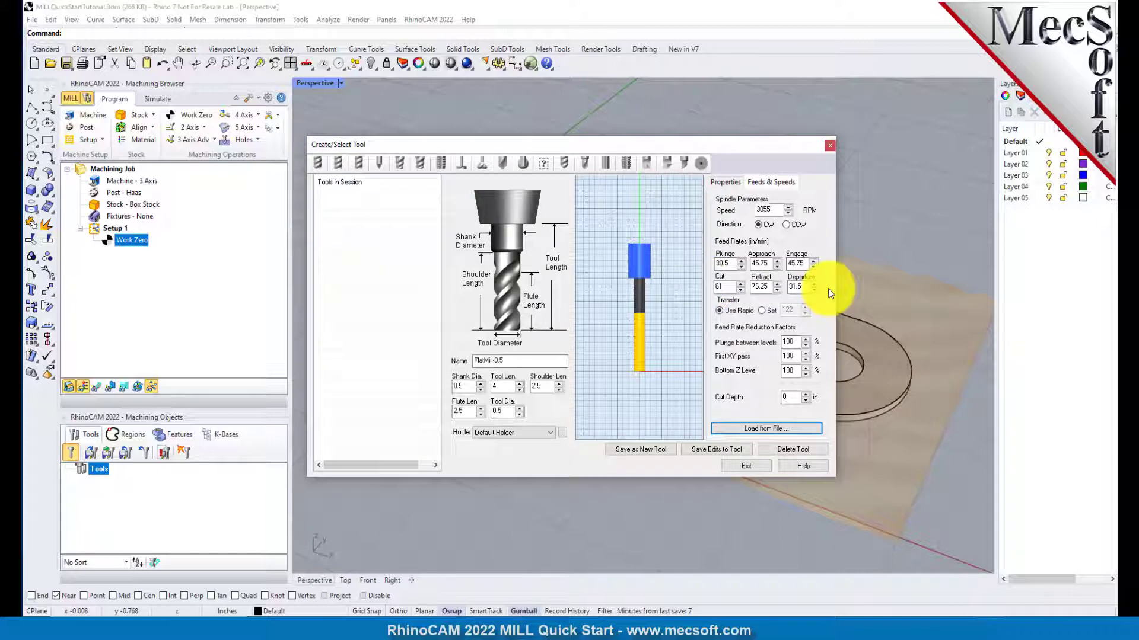
# Step: Save FlatMill-0.5 as a new tool in the session and close the tool definition
pyautogui.click(651, 447)
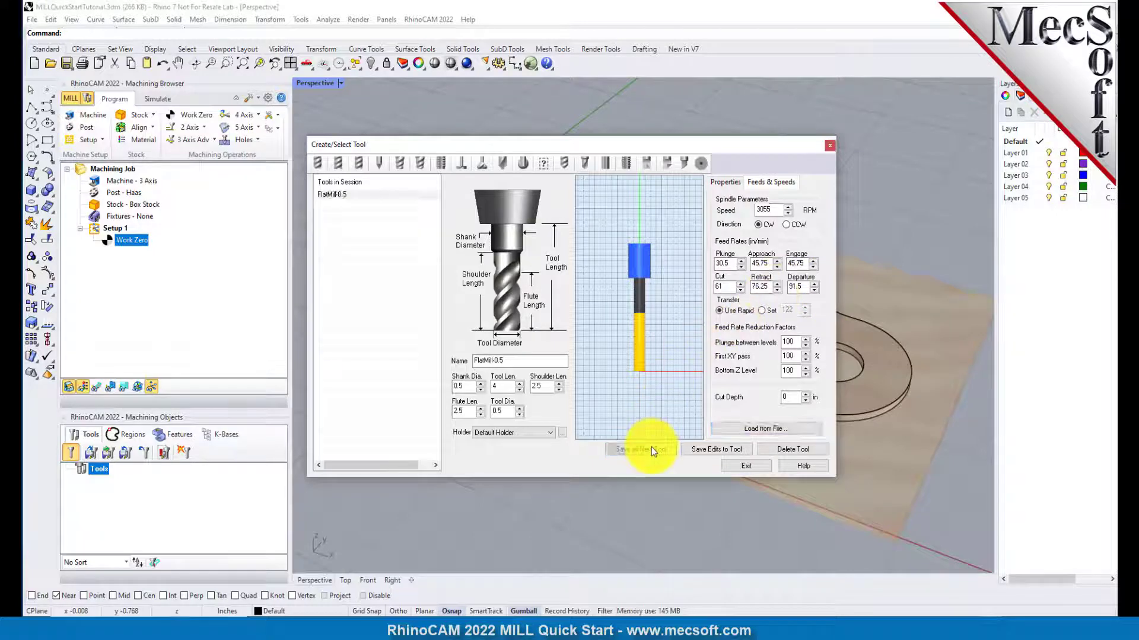
pyautogui.click(337, 197)
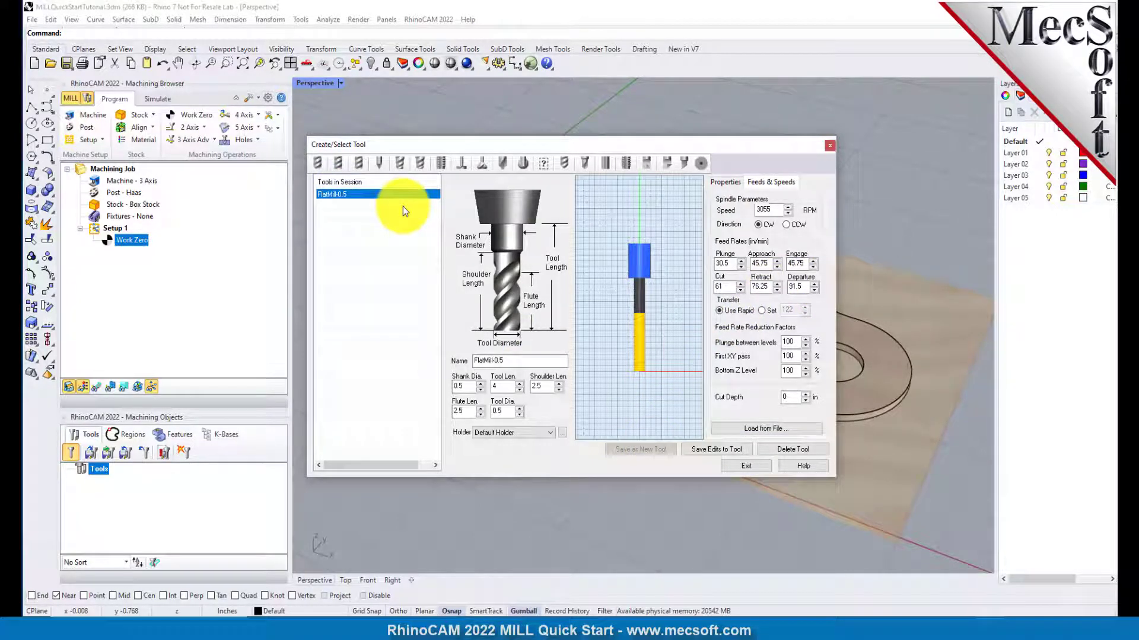
pyautogui.click(747, 468)
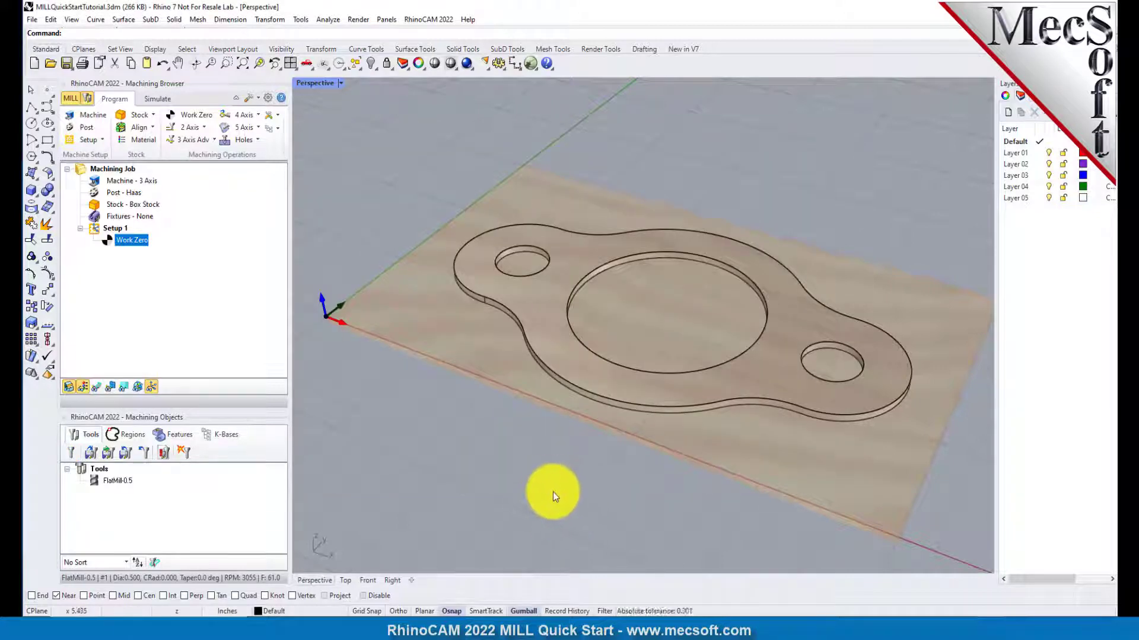
pyautogui.click(101, 482)
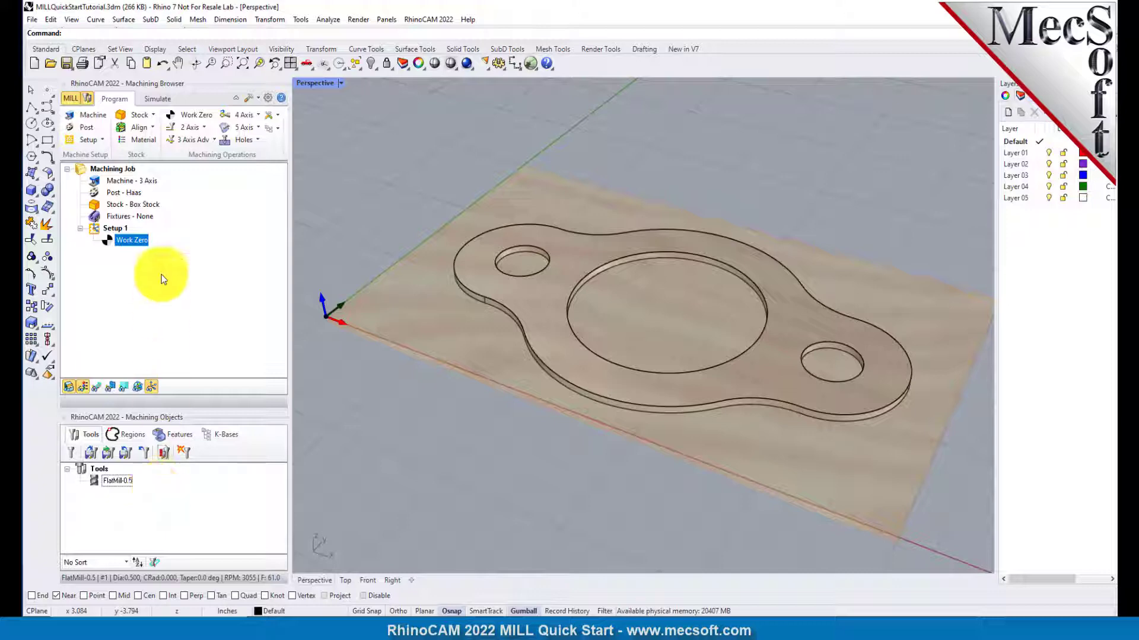
# Step: Start a 2 1/2 Axis Profiling operation and pick the upper edges of the gasket's three holes as part regions
pyautogui.click(205, 126)
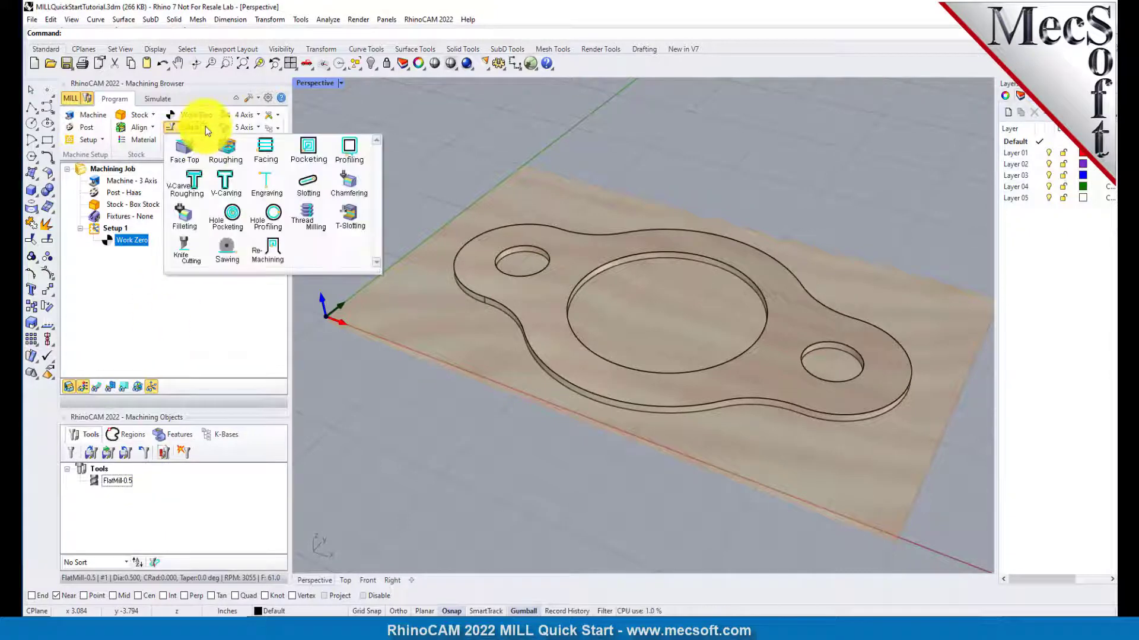
pyautogui.click(352, 163)
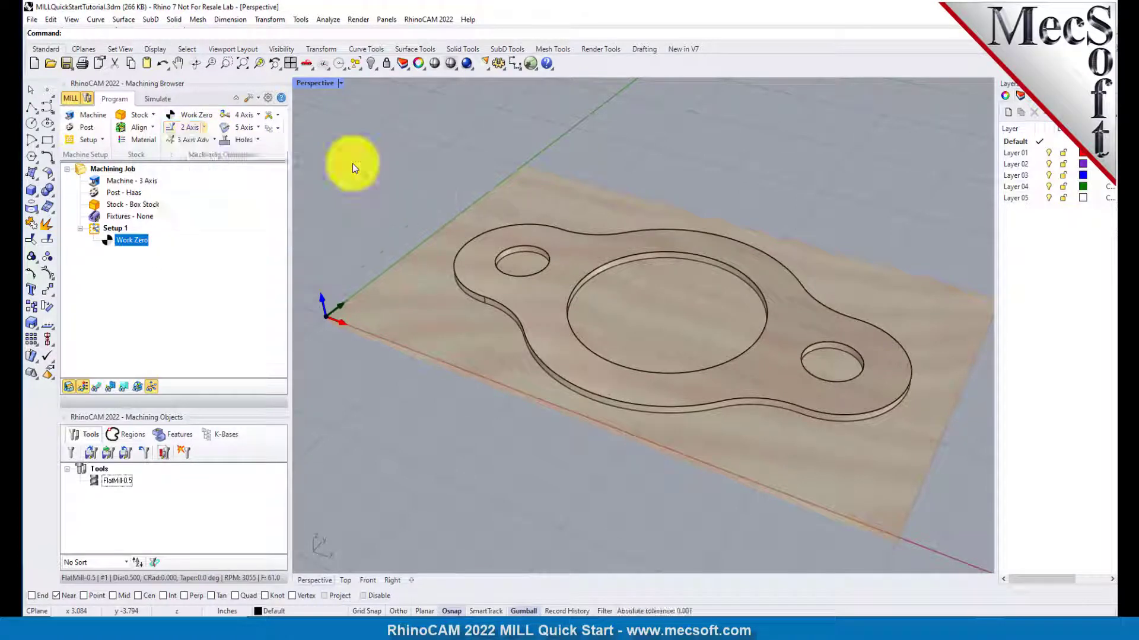
pyautogui.moveTo(214, 102); pyautogui.dragTo(305, 102)
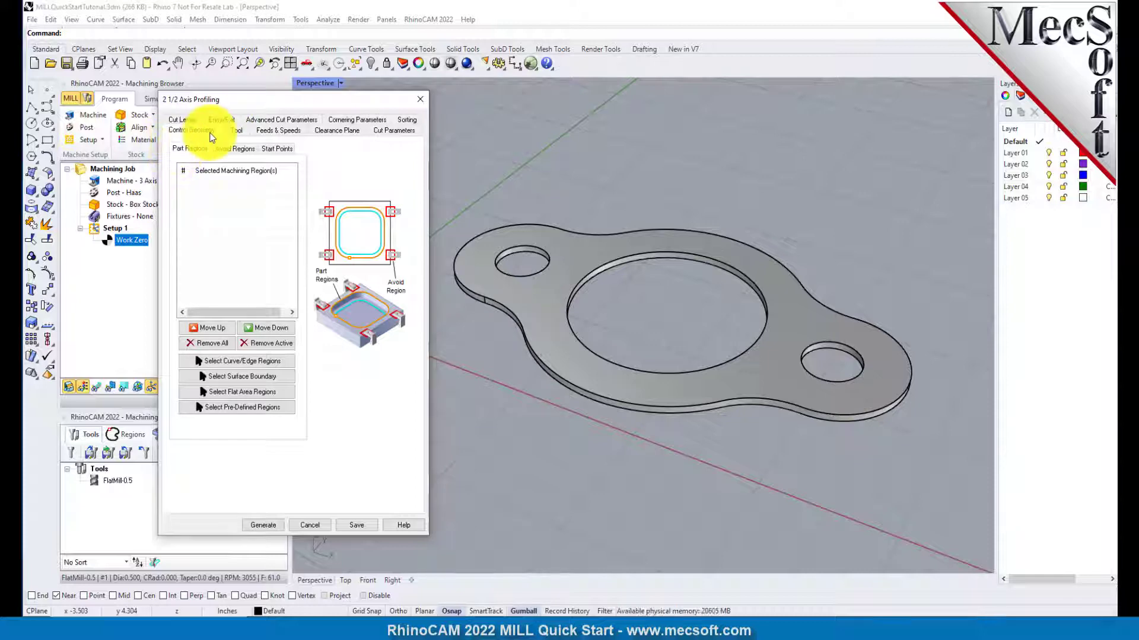
pyautogui.click(251, 364)
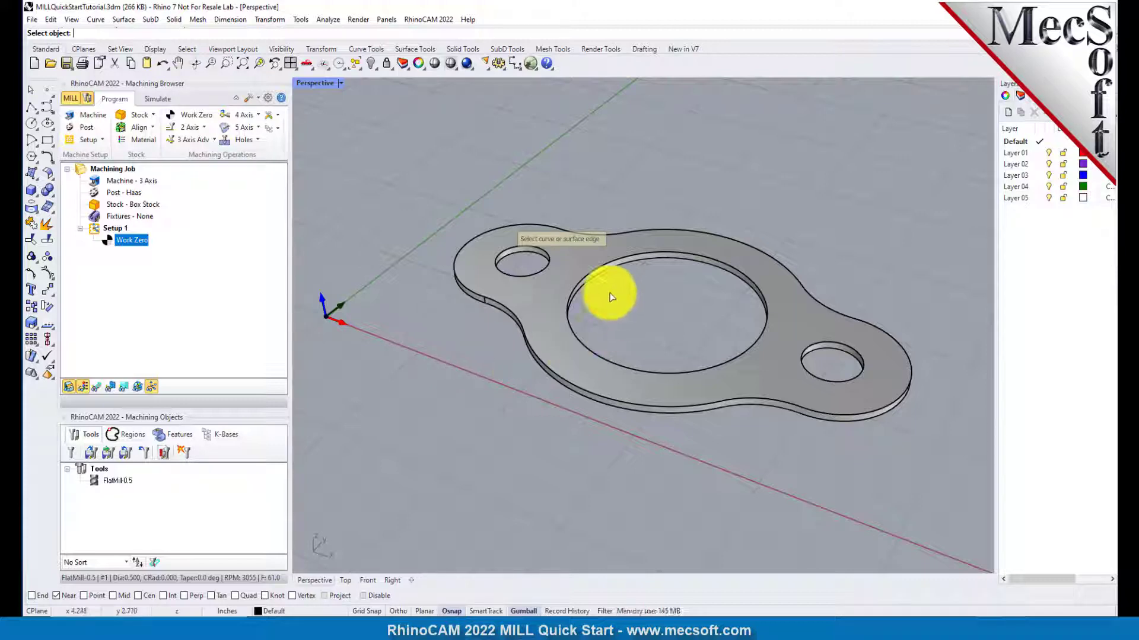
pyautogui.click(630, 256)
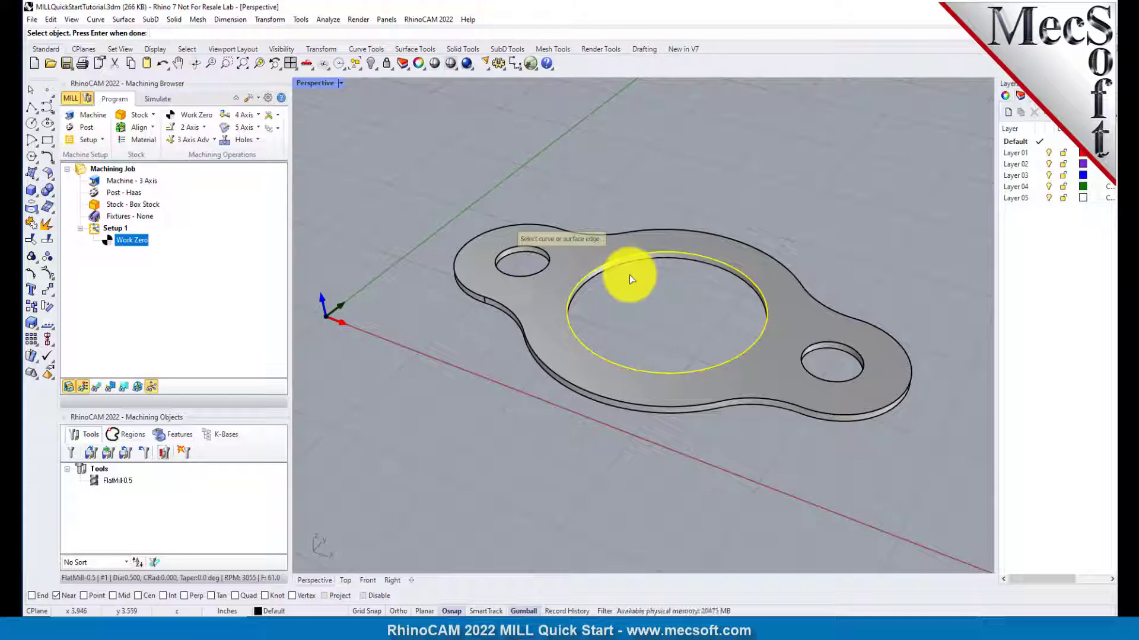
pyautogui.click(505, 251)
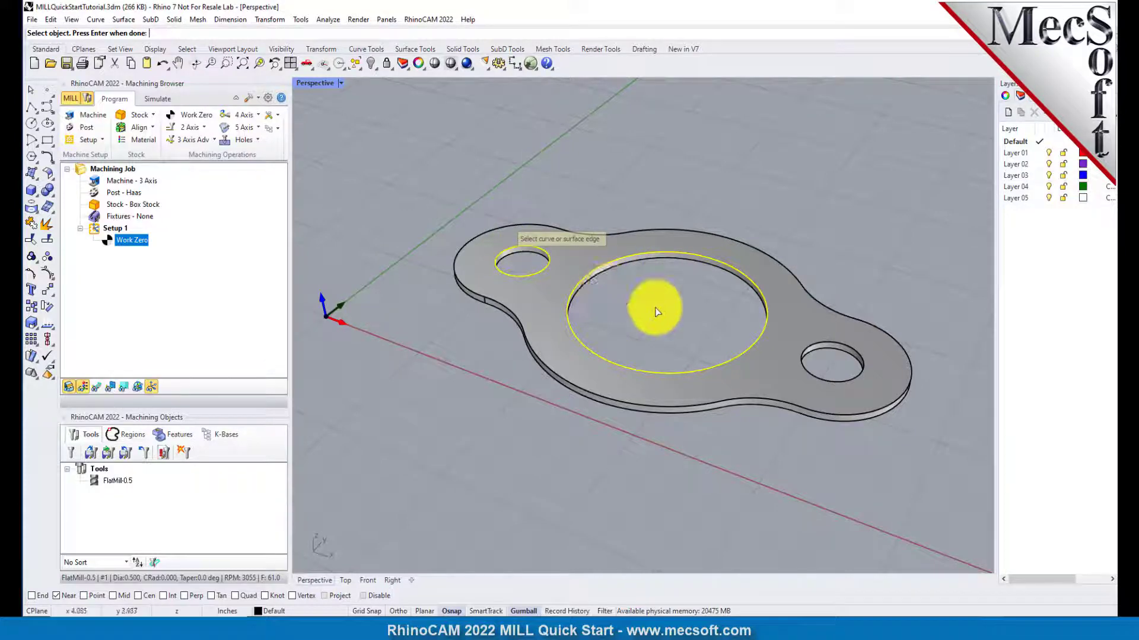
pyautogui.click(817, 345)
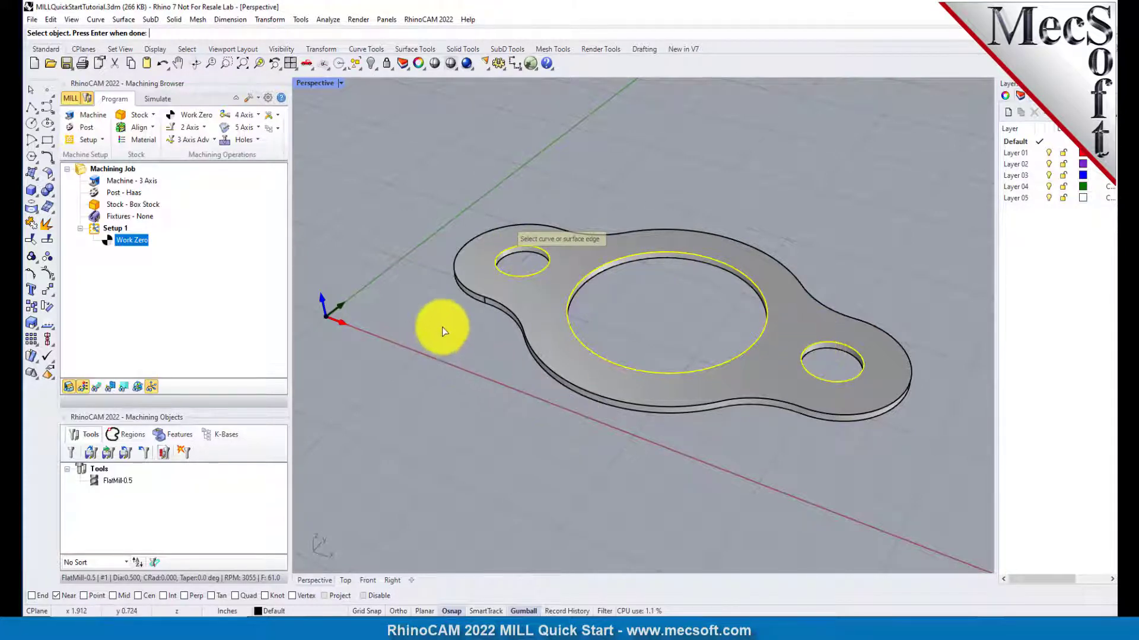
pyautogui.press('Return')
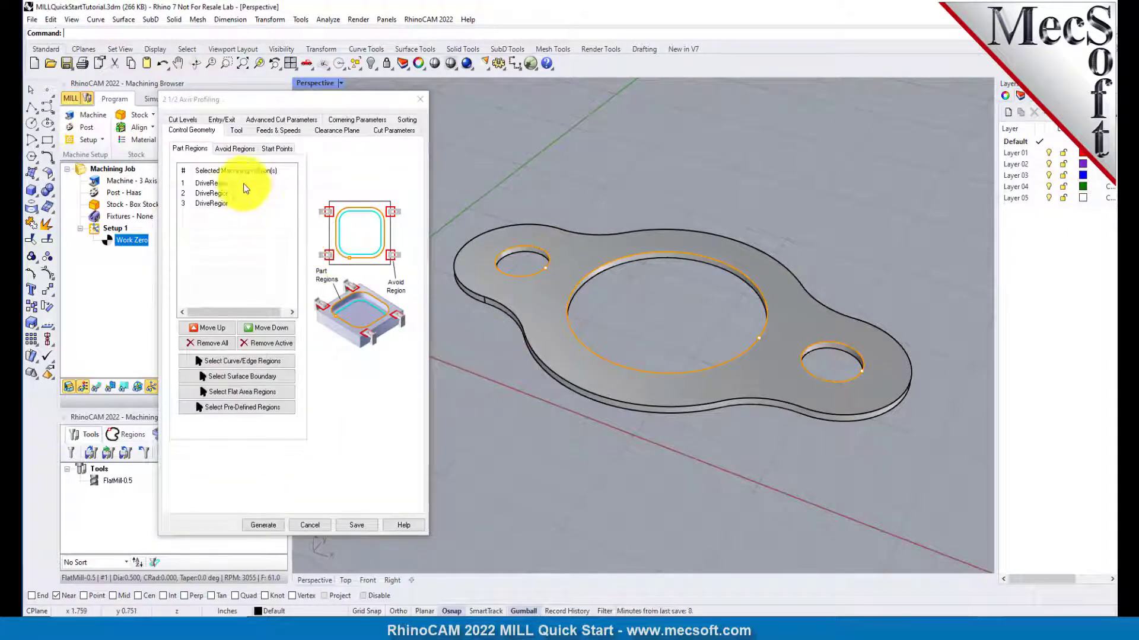
# Step: Highlight each selected machining region in turn to check which hole edge it represents
pyautogui.click(230, 102)
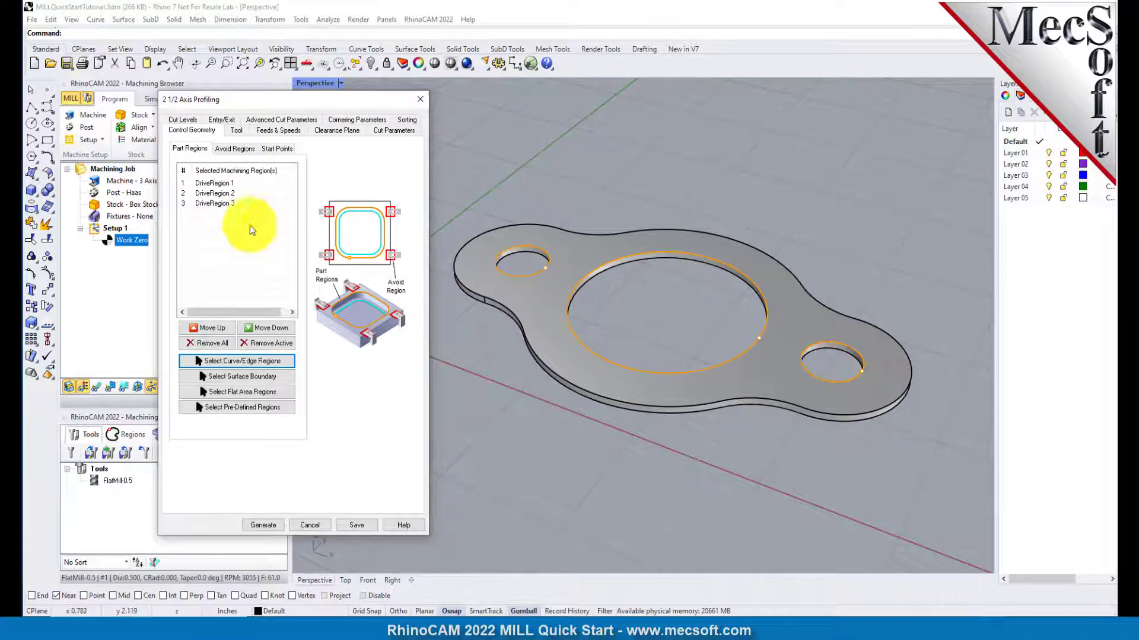
pyautogui.click(237, 183)
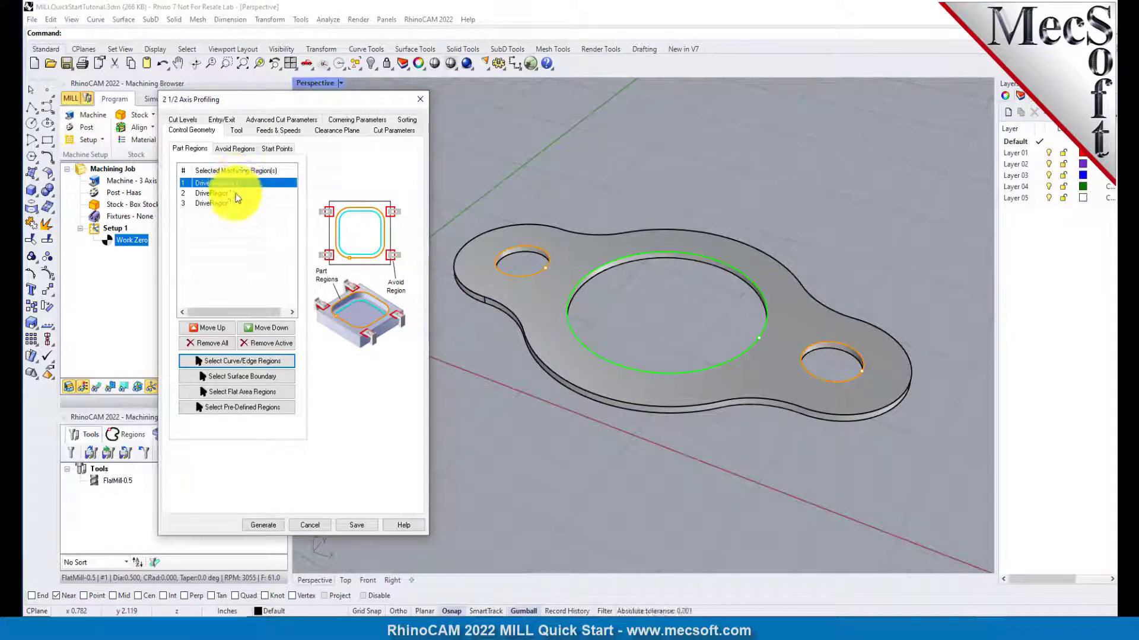
pyautogui.click(236, 193)
pyautogui.click(233, 205)
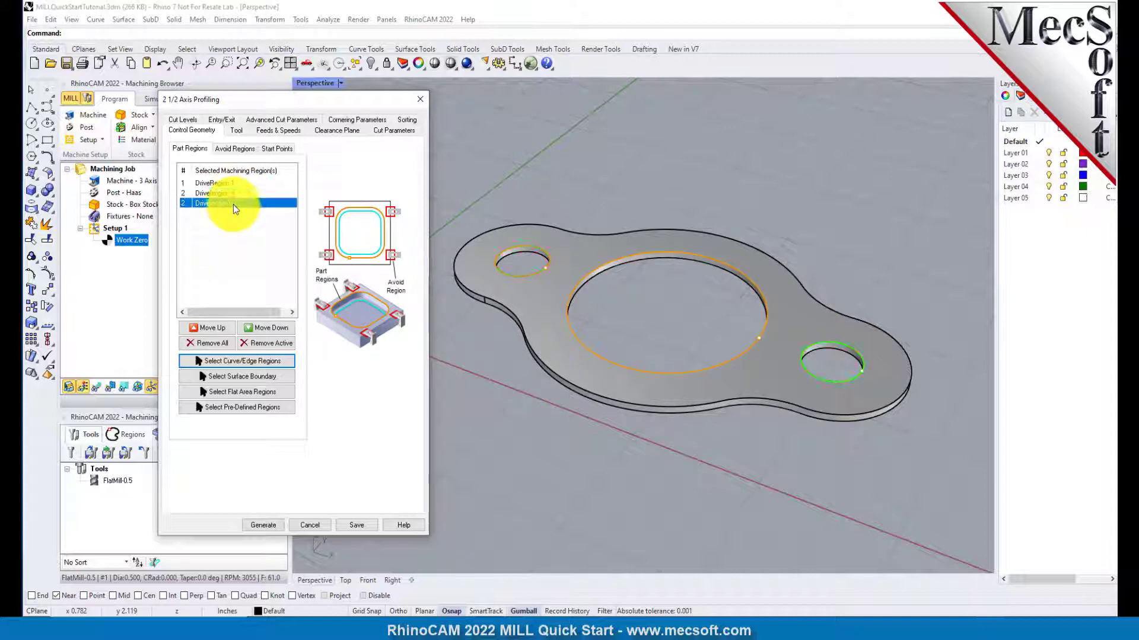
pyautogui.click(233, 186)
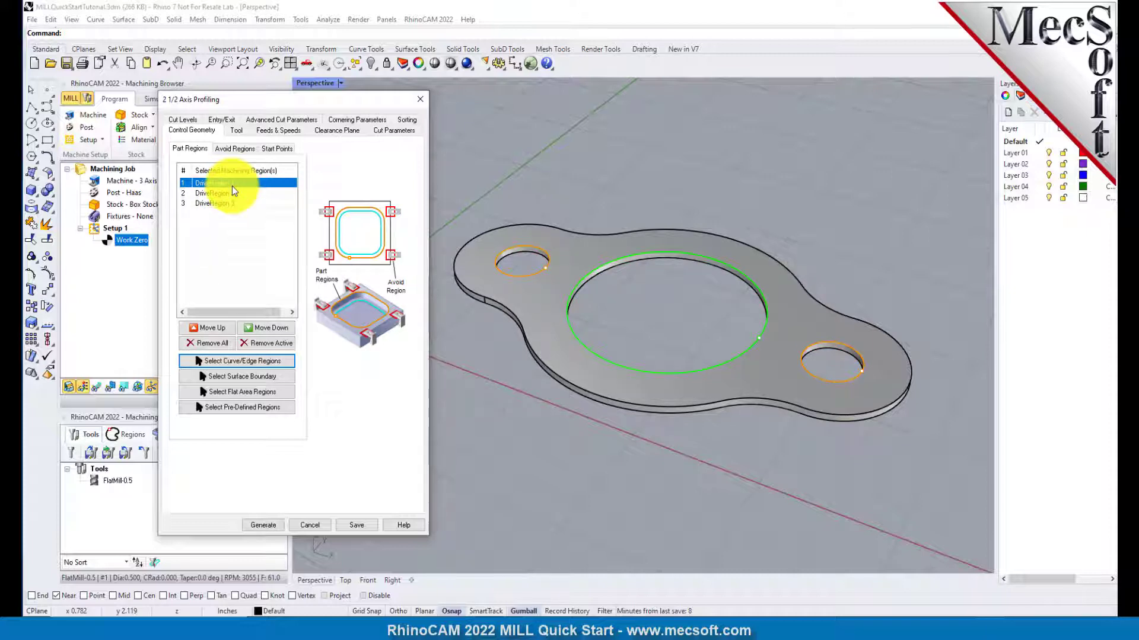
# Step: Load the profiling feeds and speeds from the FlatMill-0.5 tool and review the clearance plane settings
pyautogui.click(236, 130)
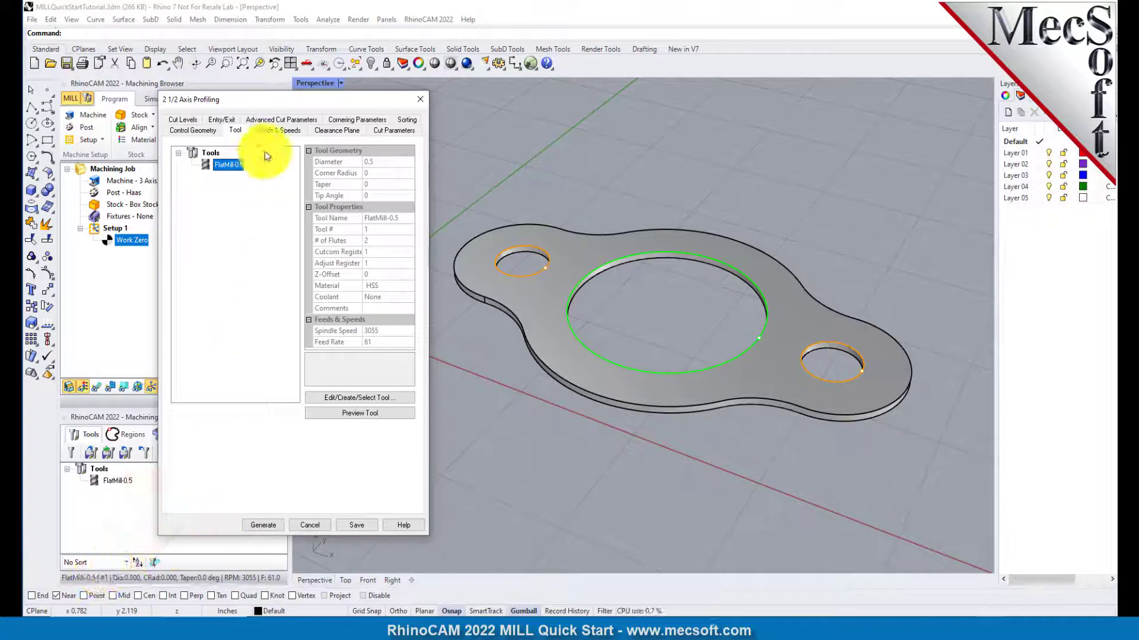
pyautogui.click(273, 133)
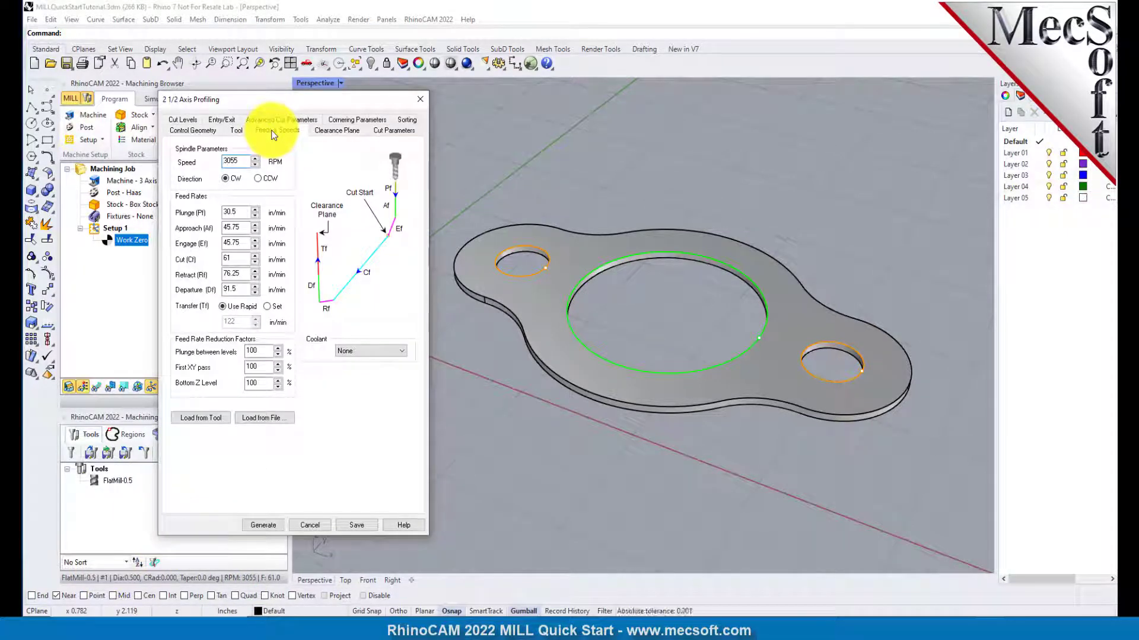
pyautogui.click(218, 419)
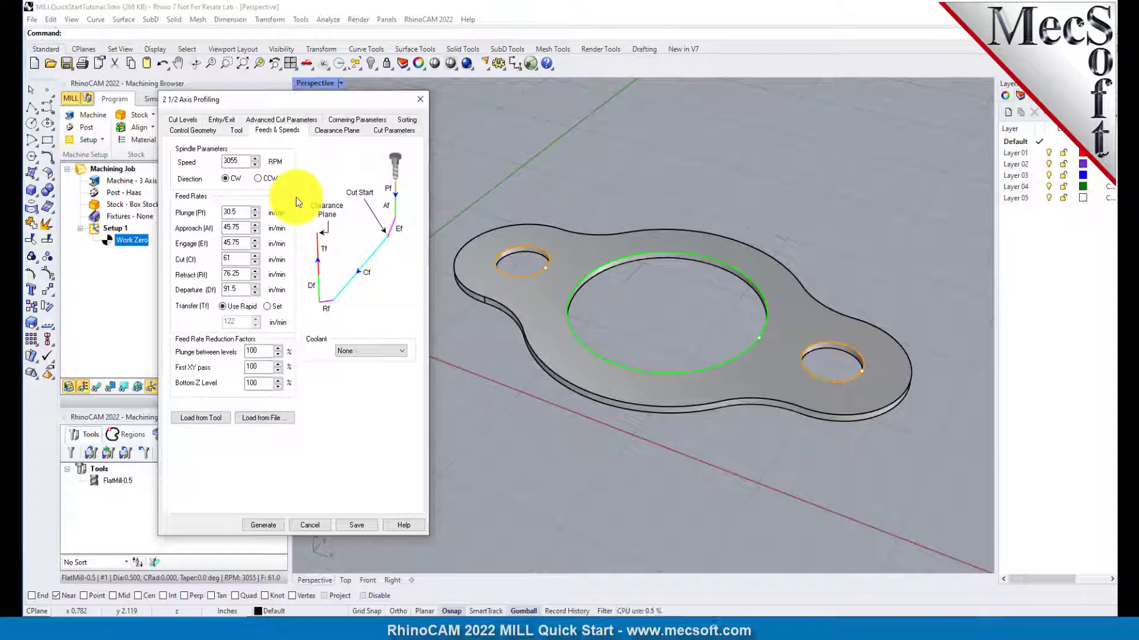
pyautogui.click(340, 130)
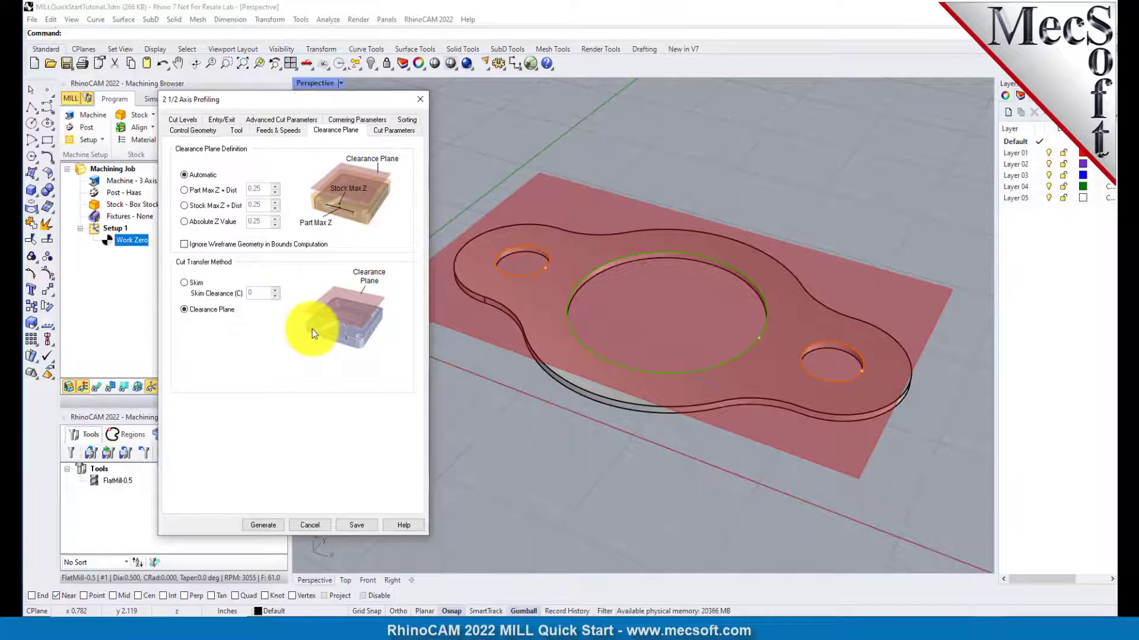
pyautogui.moveTo(697, 406)
pyautogui.mouseDown(button='right')
pyautogui.moveTo(656, 338)
pyautogui.moveTo(704, 401)
pyautogui.mouseUp(button='right')
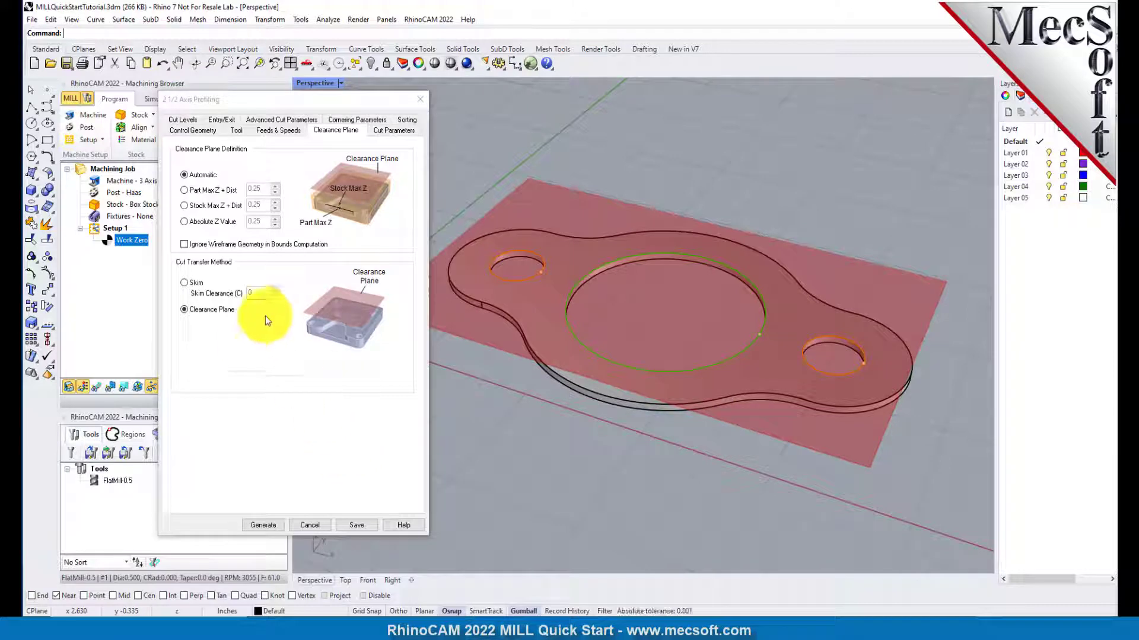
# Step: Enable Use Outside/Inside for Closed Curve in the profiling cut parameters, with Inside as the cutting side
pyautogui.click(398, 130)
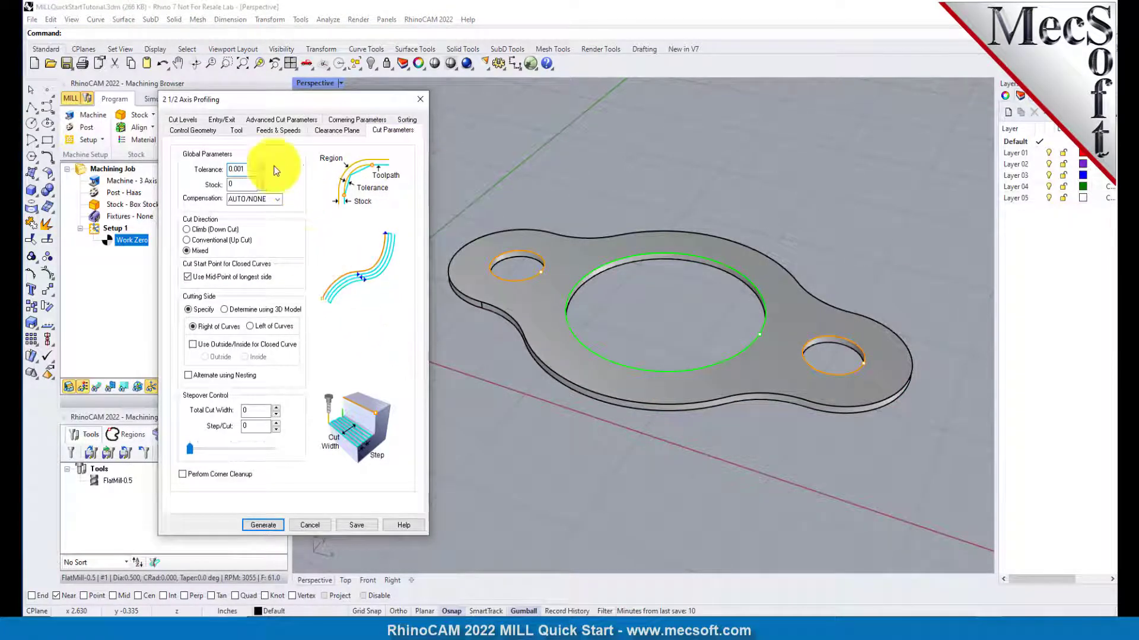
pyautogui.click(240, 184)
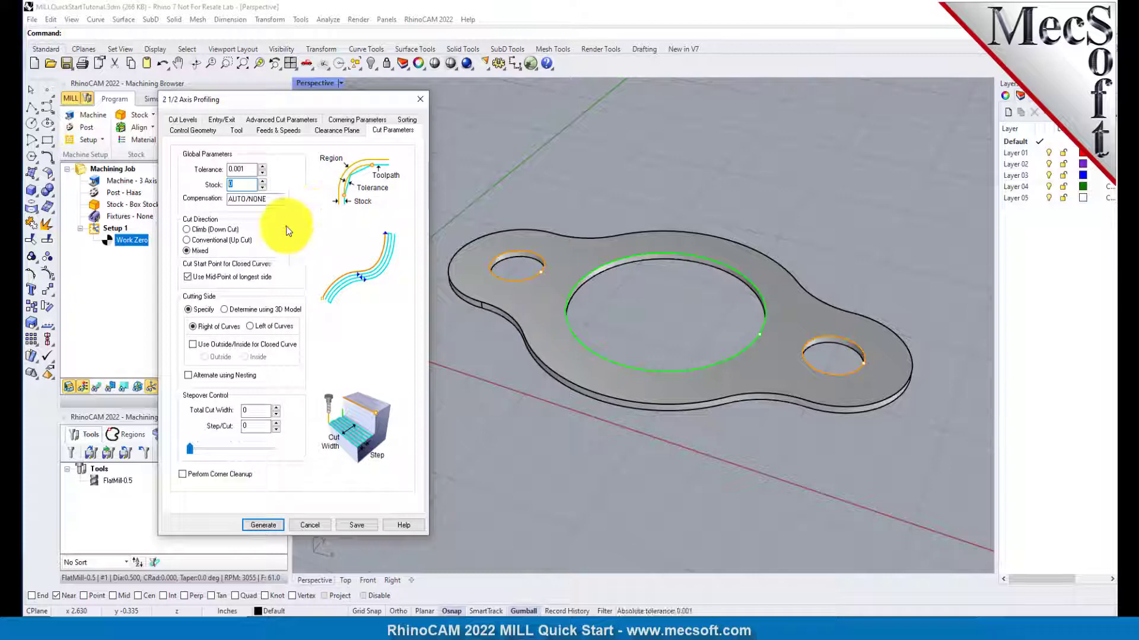
pyautogui.click(192, 346)
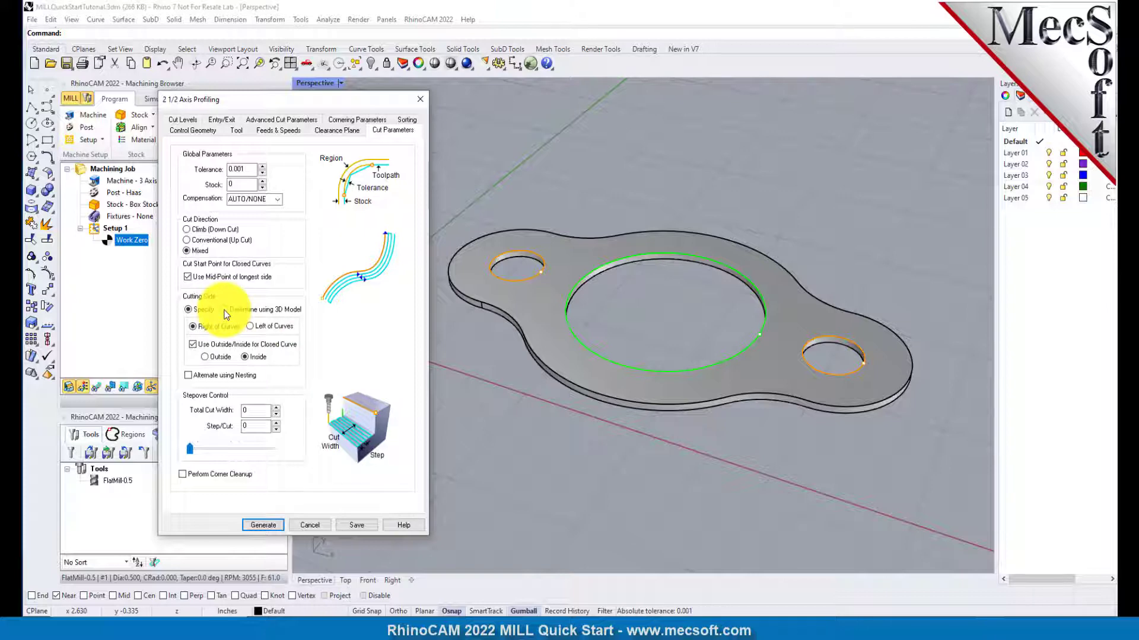
pyautogui.moveTo(662, 311)
pyautogui.mouseDown(button='right')
pyautogui.moveTo(666, 208)
pyautogui.moveTo(660, 318)
pyautogui.mouseUp(button='right')
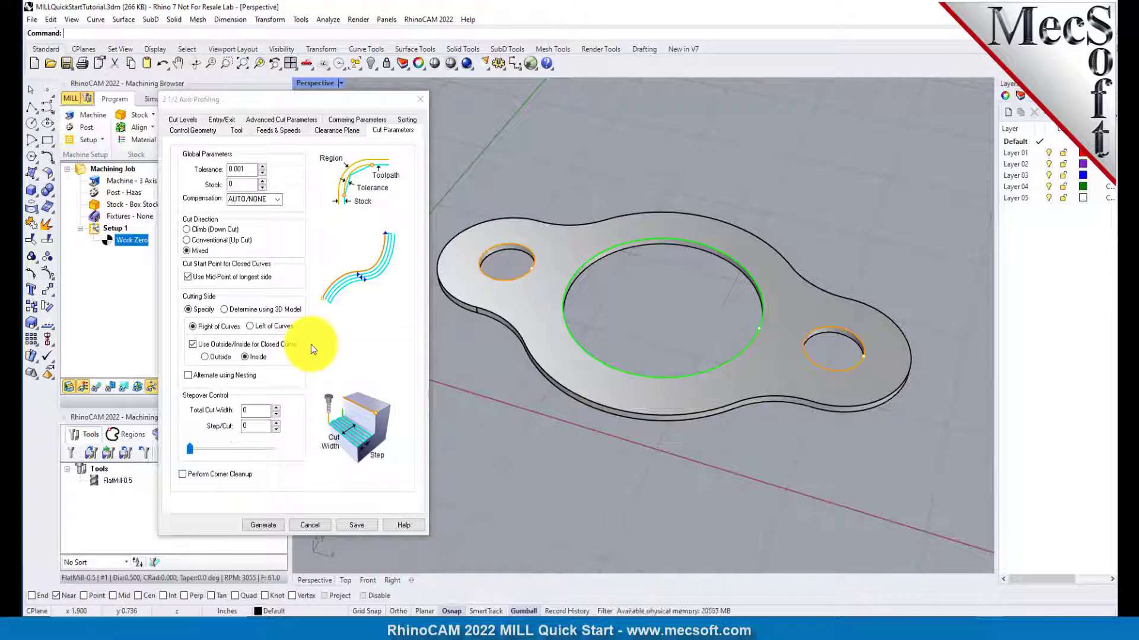
# Step: Set the profiling operation's total cut depth to 0.125 with the cut geometry located at the top
pyautogui.click(188, 121)
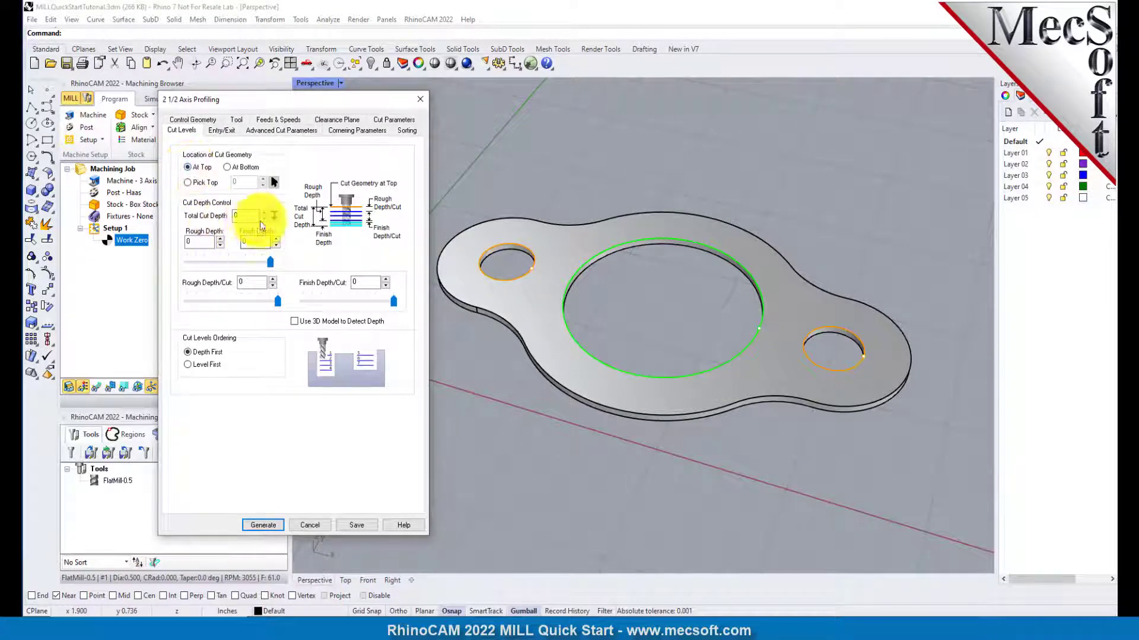
pyautogui.click(212, 215)
pyautogui.write('0.125')
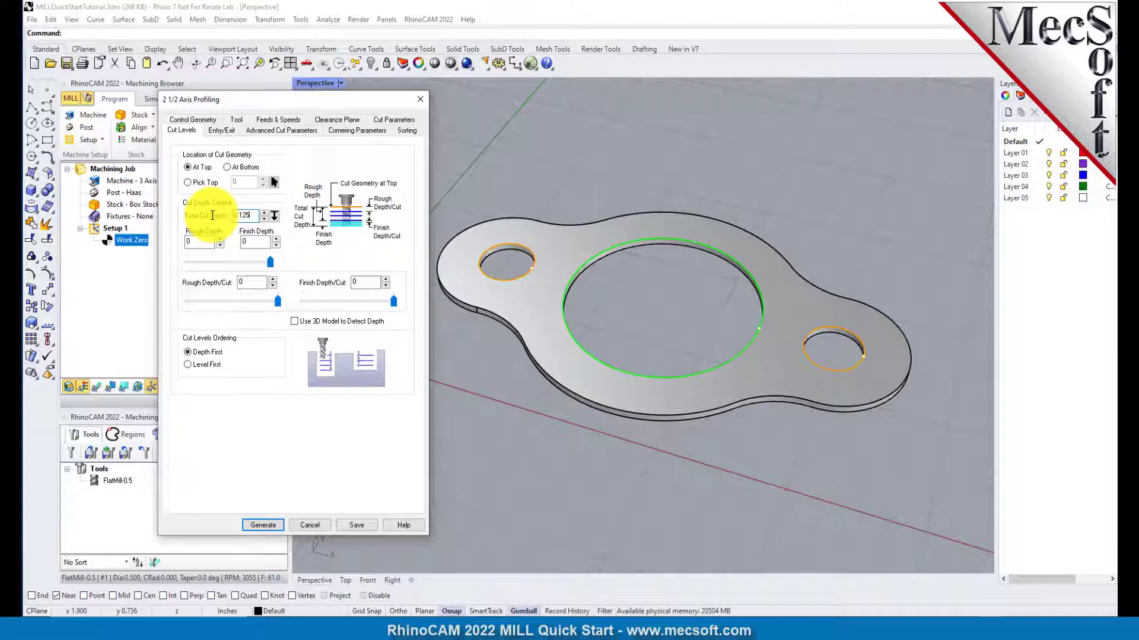
pyautogui.press('Tab')
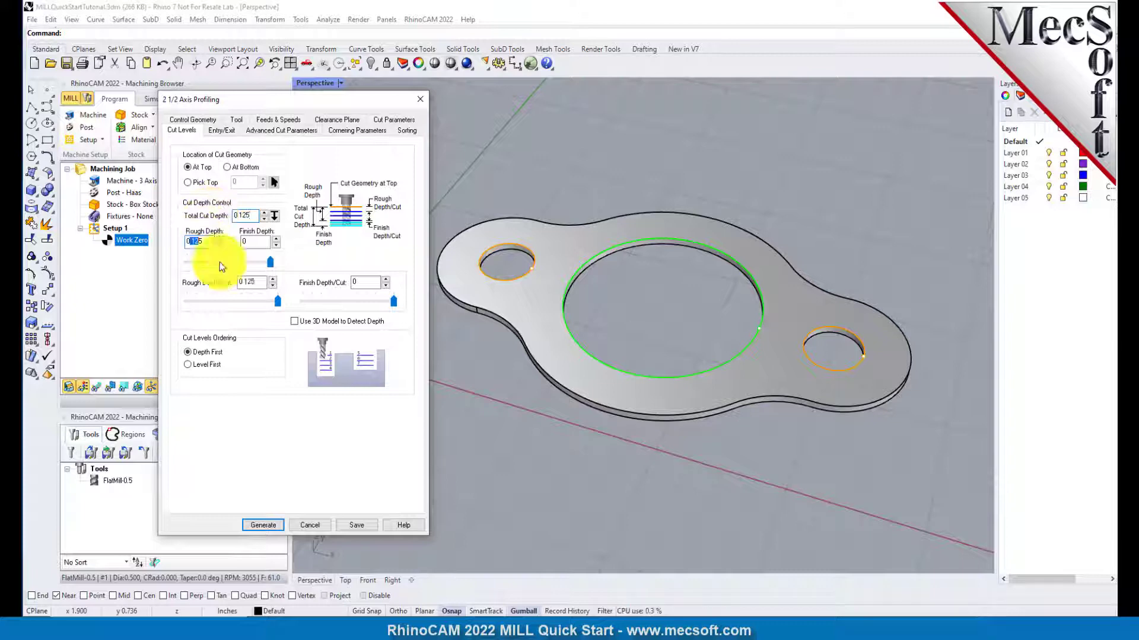
pyautogui.click(261, 281)
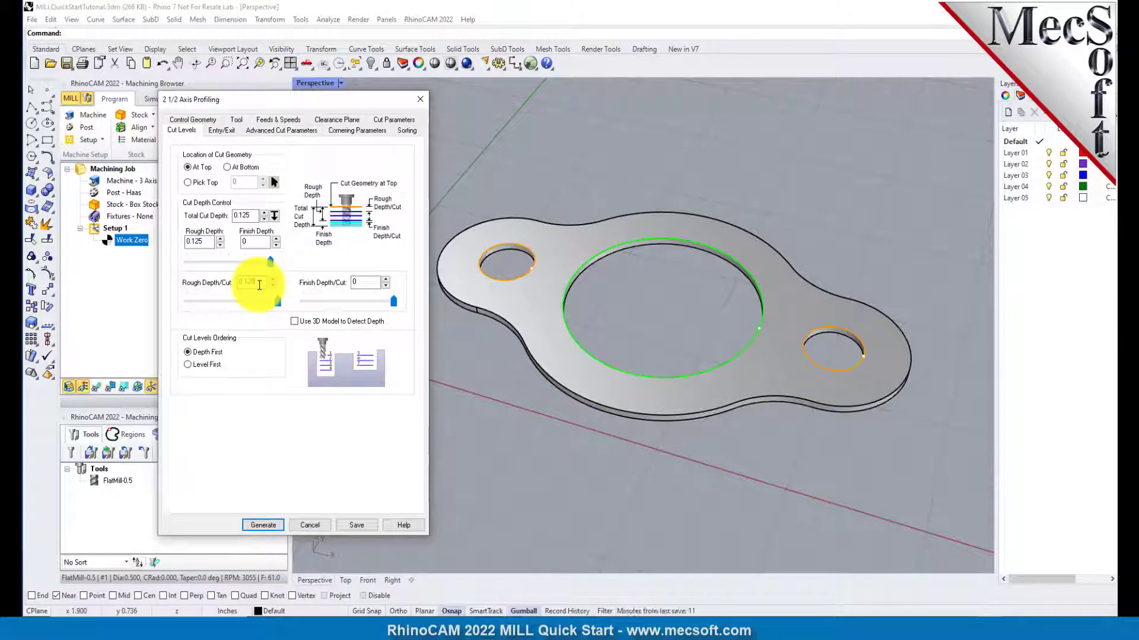
# Step: Set both the entry and exit motions of the hole profiling operation to None and generate its toolpath
pyautogui.click(221, 130)
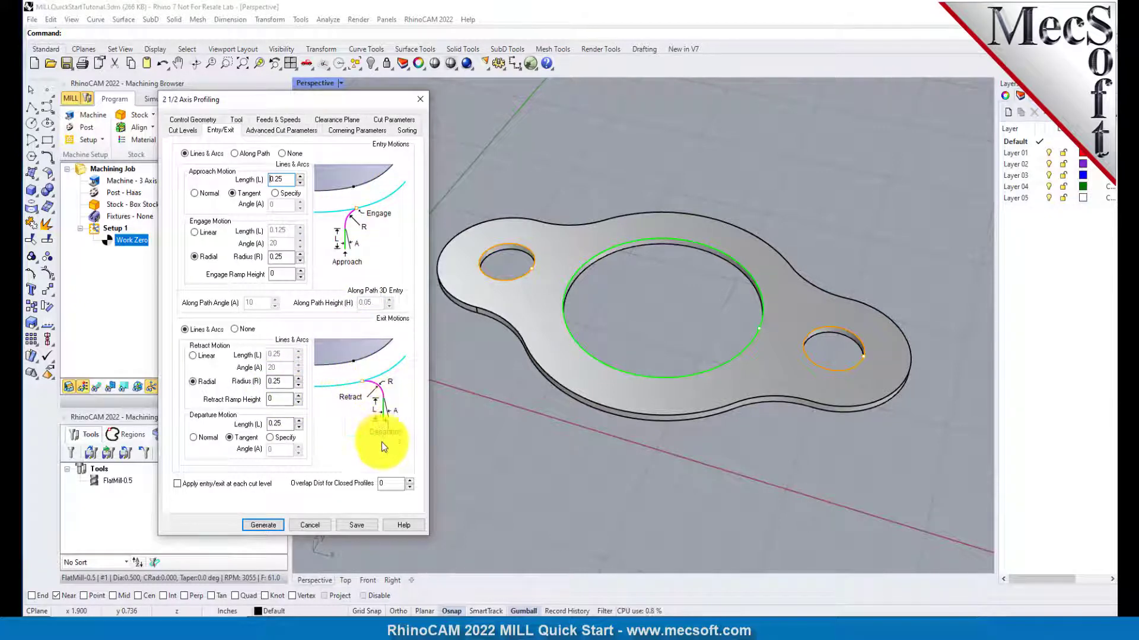
pyautogui.click(282, 154)
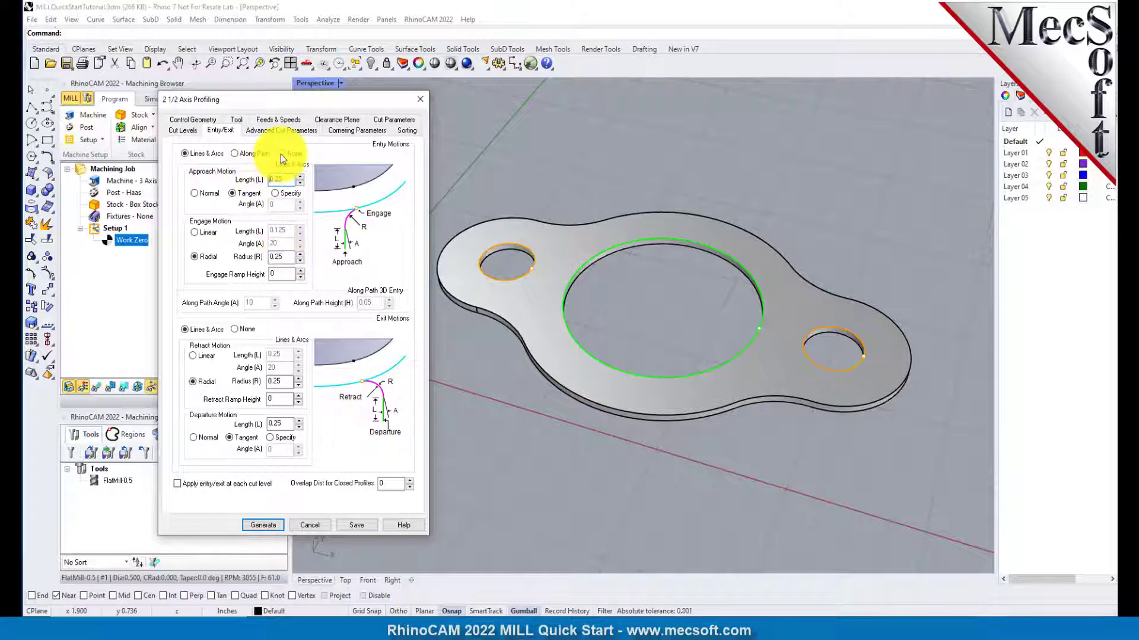
pyautogui.click(234, 329)
pyautogui.click(268, 526)
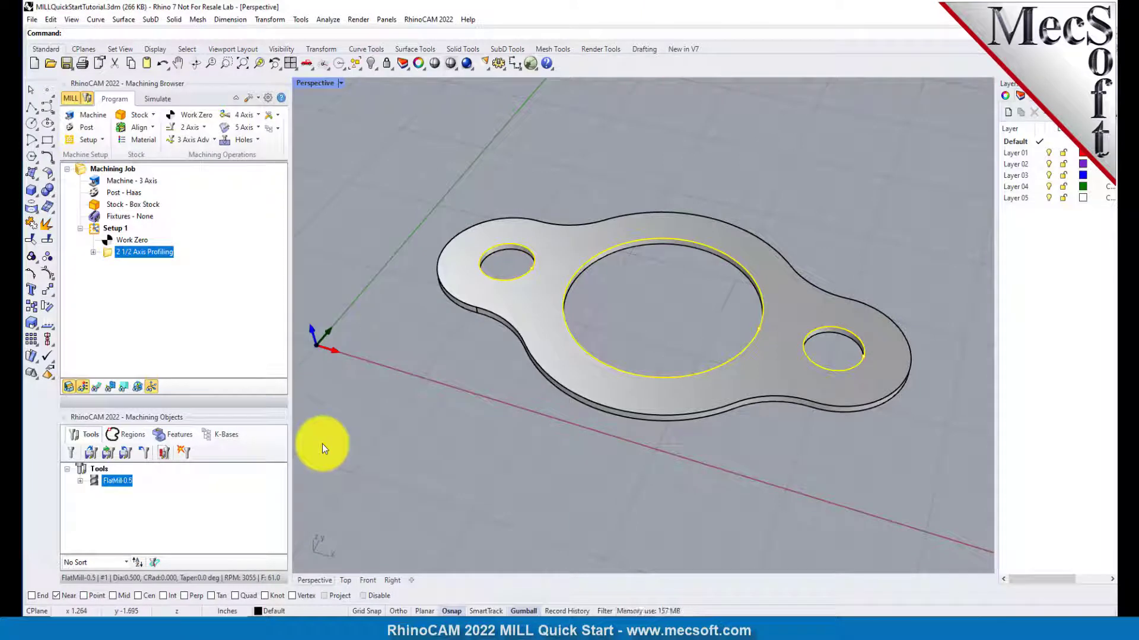
# Step: Turn on the toolpath display and inspect the profiling moves inside the three holes
pyautogui.moveTo(653, 447); pyautogui.dragTo(699, 427, button='right')
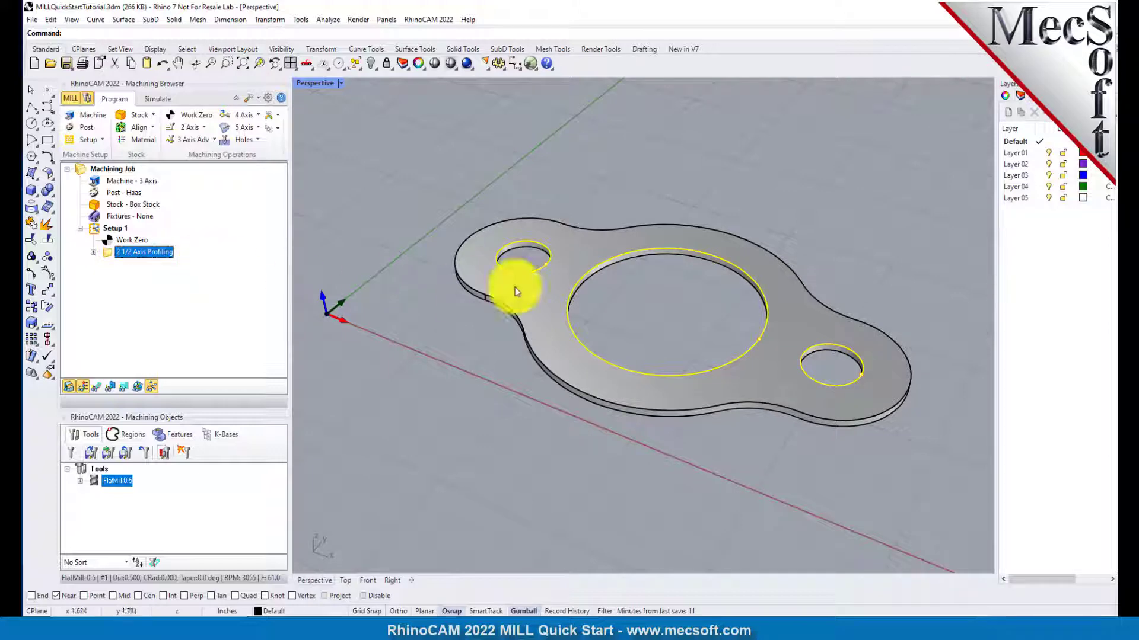
pyautogui.click(98, 389)
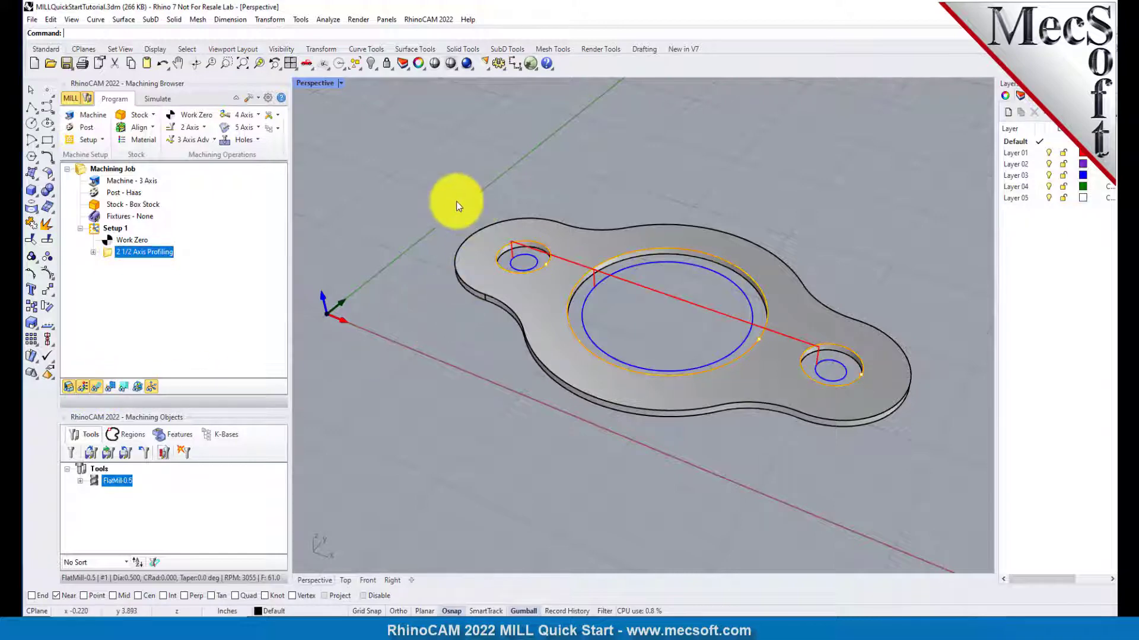
pyautogui.scroll(2, 698, 318)
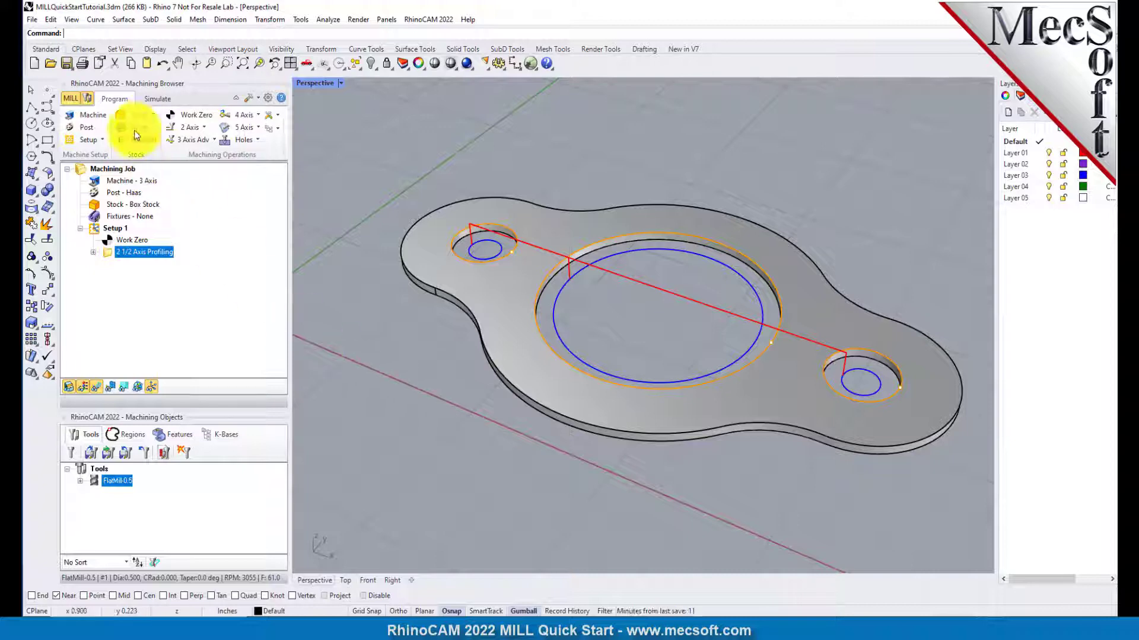
# Step: Simulate the hole profiling on the stock with the simulation speed at its minimum, and toggle the stock's wood texture display
pyautogui.click(157, 98)
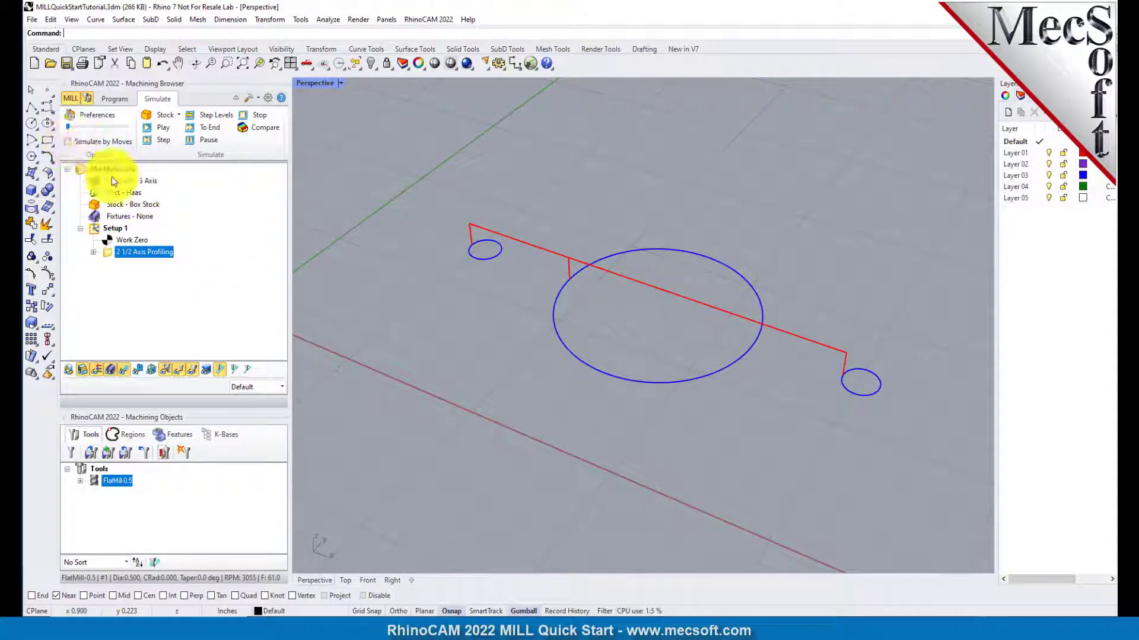
pyautogui.moveTo(127, 127); pyautogui.dragTo(68, 128)
pyautogui.click(166, 127)
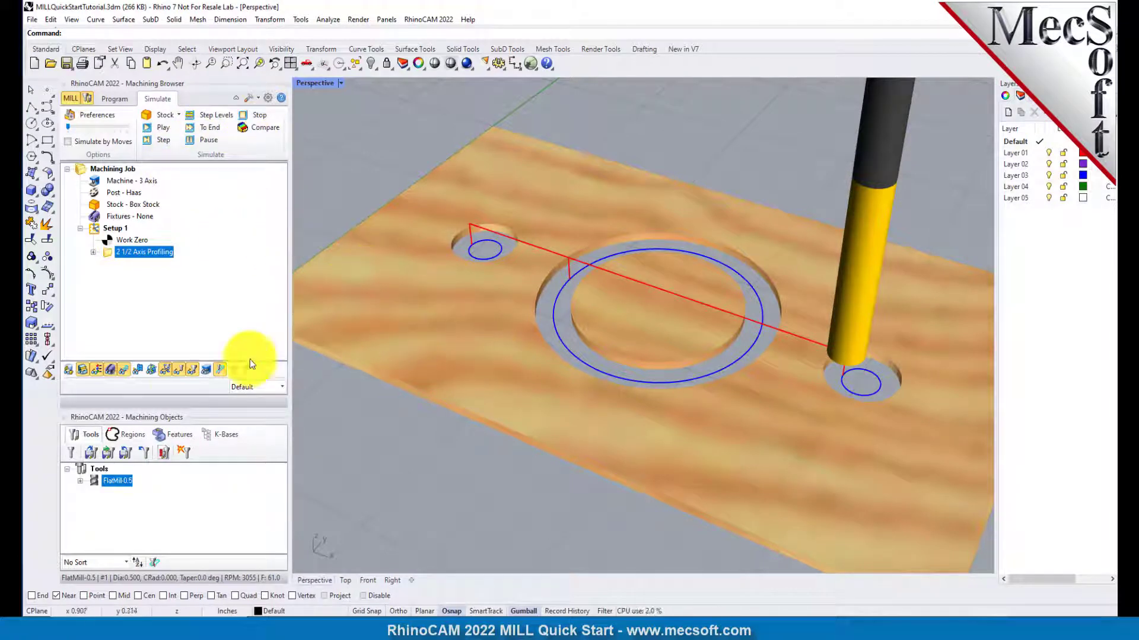
pyautogui.click(98, 371)
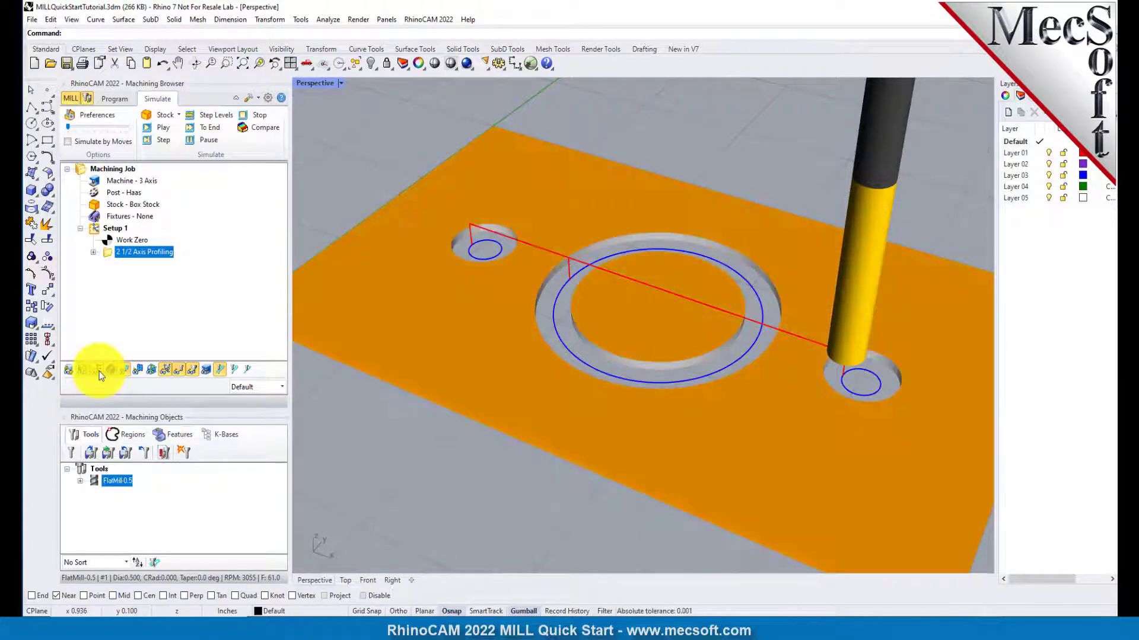
pyautogui.click(99, 372)
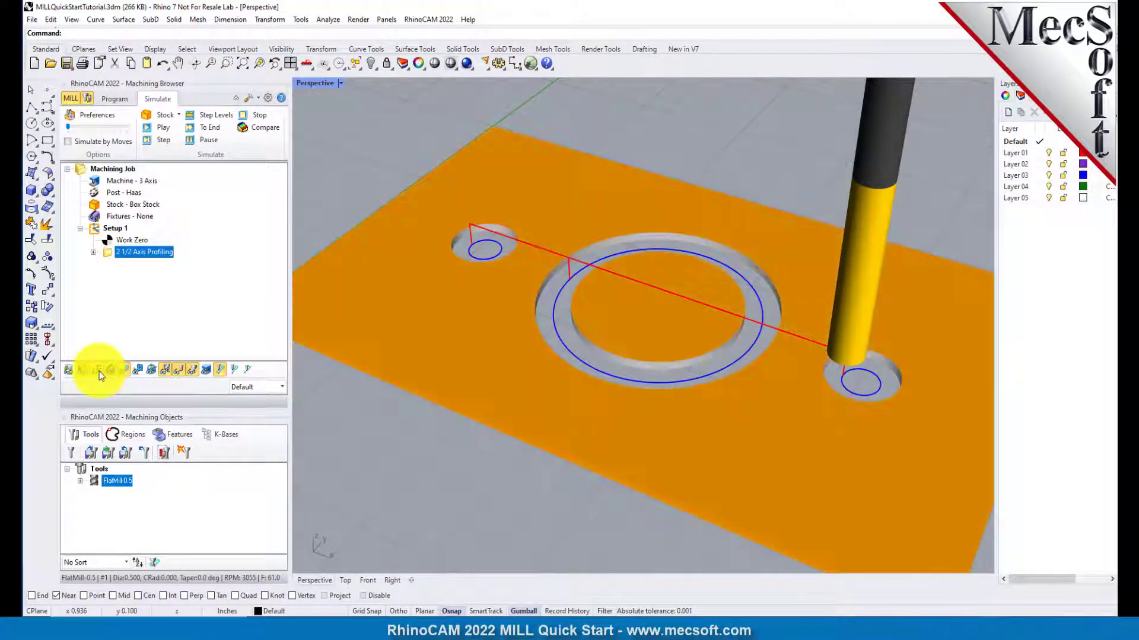
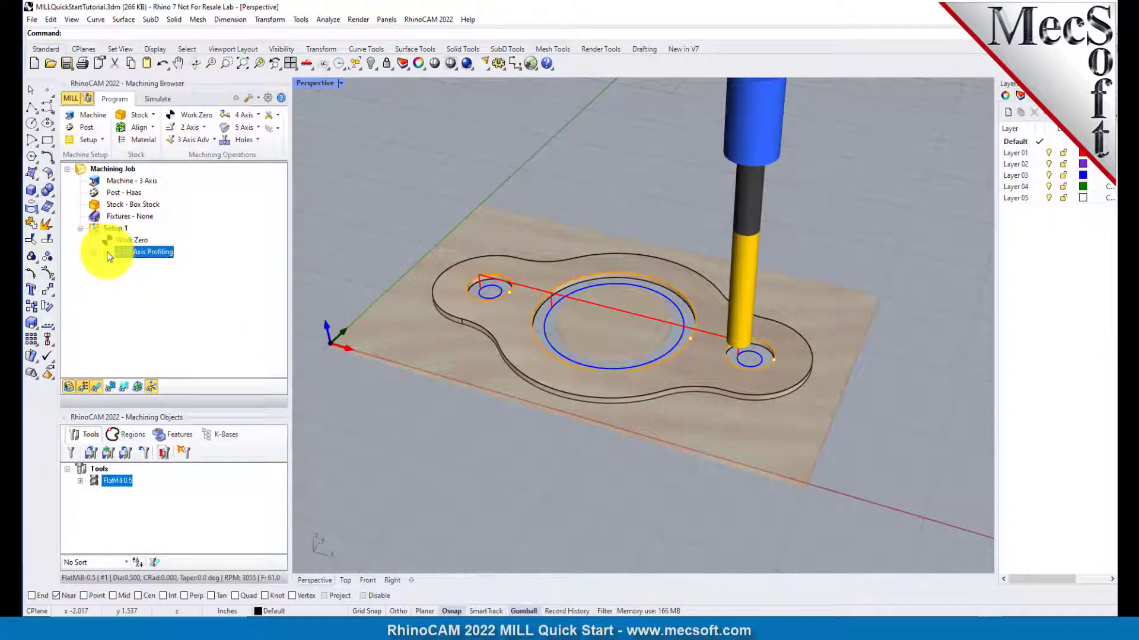
# Step: Duplicate the 2 1/2 Axis Profiling operation within Setup 1 by copying and pasting it
pyautogui.rightClick(146, 252)
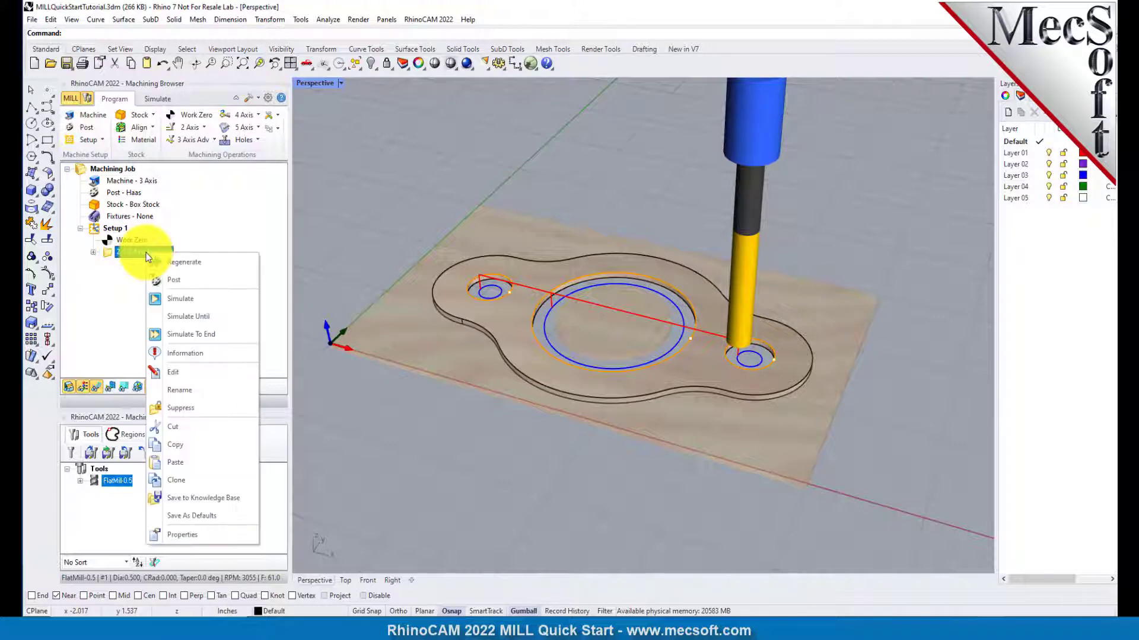
pyautogui.click(197, 445)
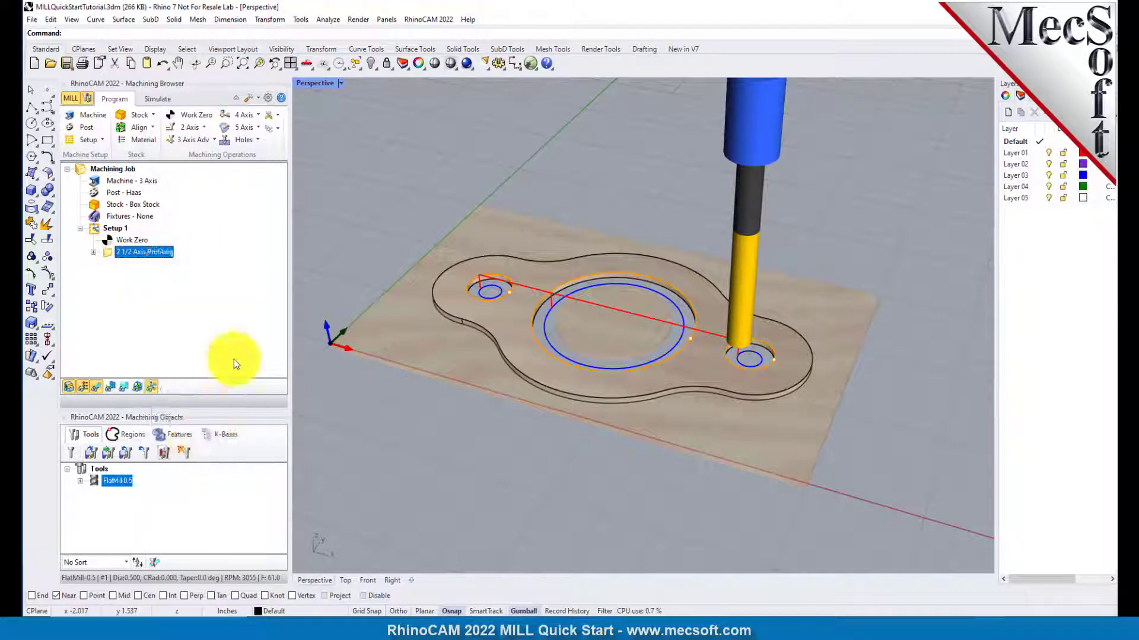
pyautogui.rightClick(158, 254)
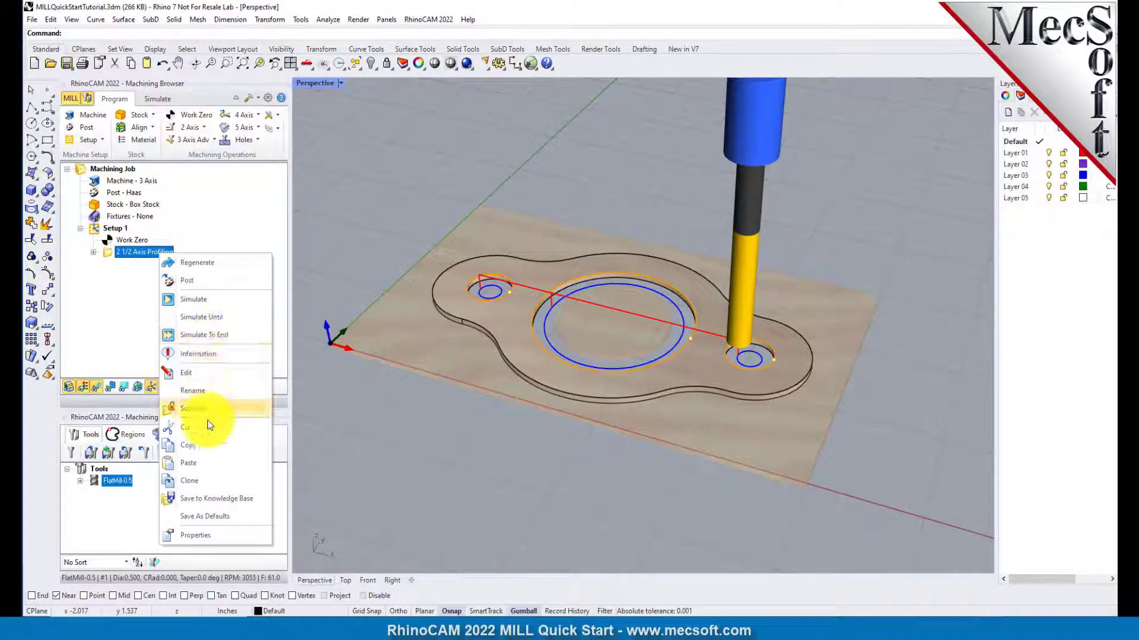
pyautogui.click(205, 463)
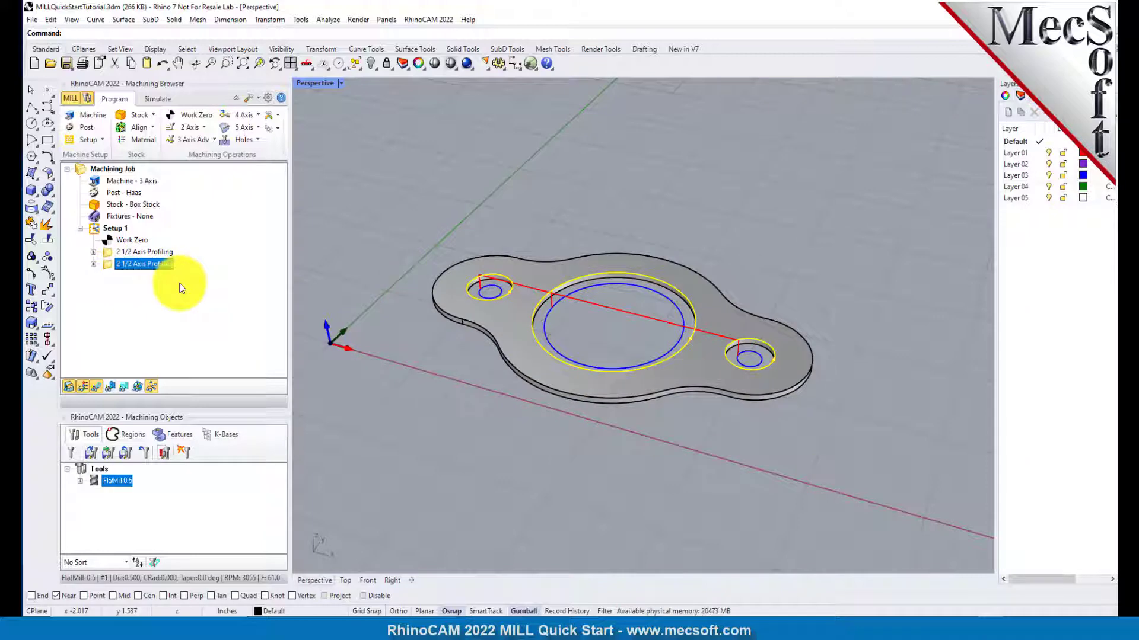
# Step: Edit the duplicated profiling operation, replacing all its hole regions with the gasket's outer top edge as the only machining region
pyautogui.rightClick(159, 265)
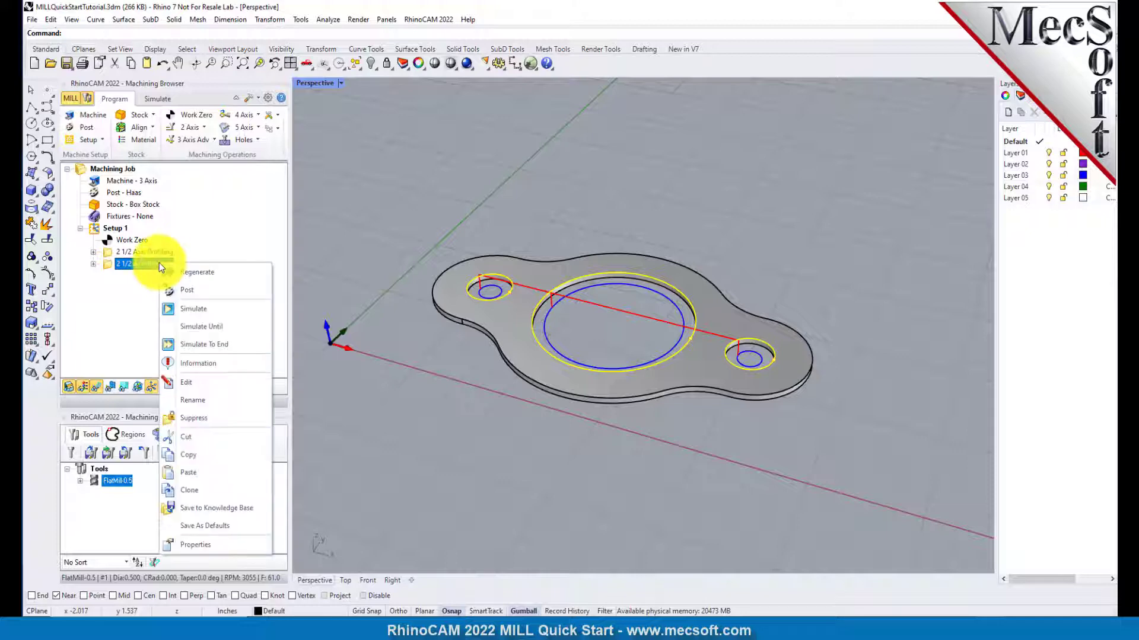
pyautogui.click(209, 384)
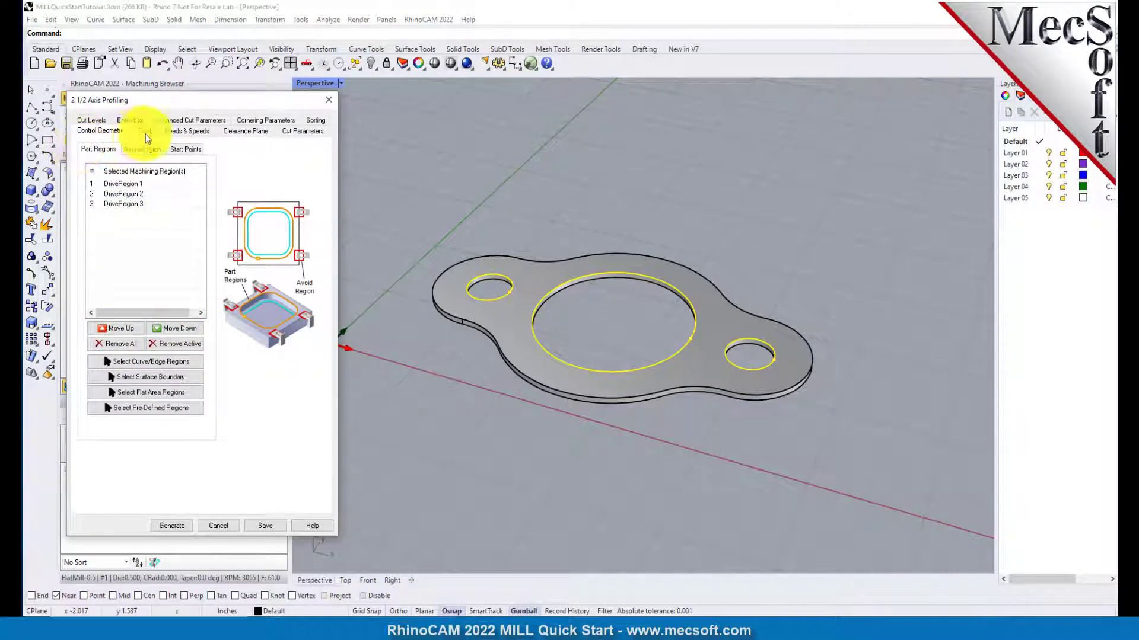
pyautogui.click(126, 346)
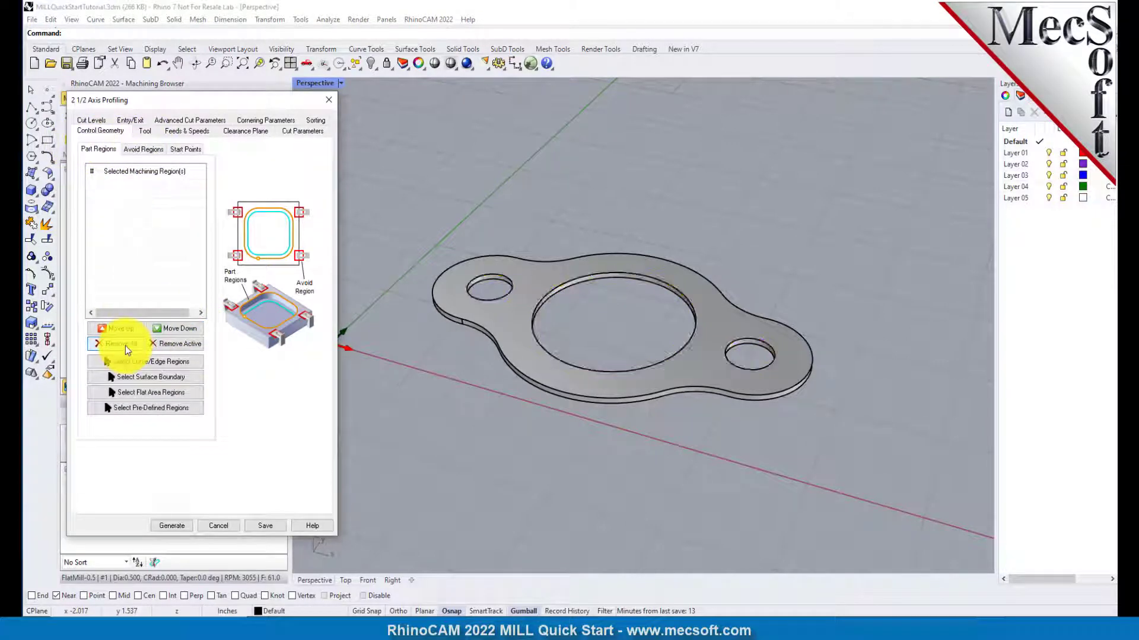
pyautogui.click(193, 362)
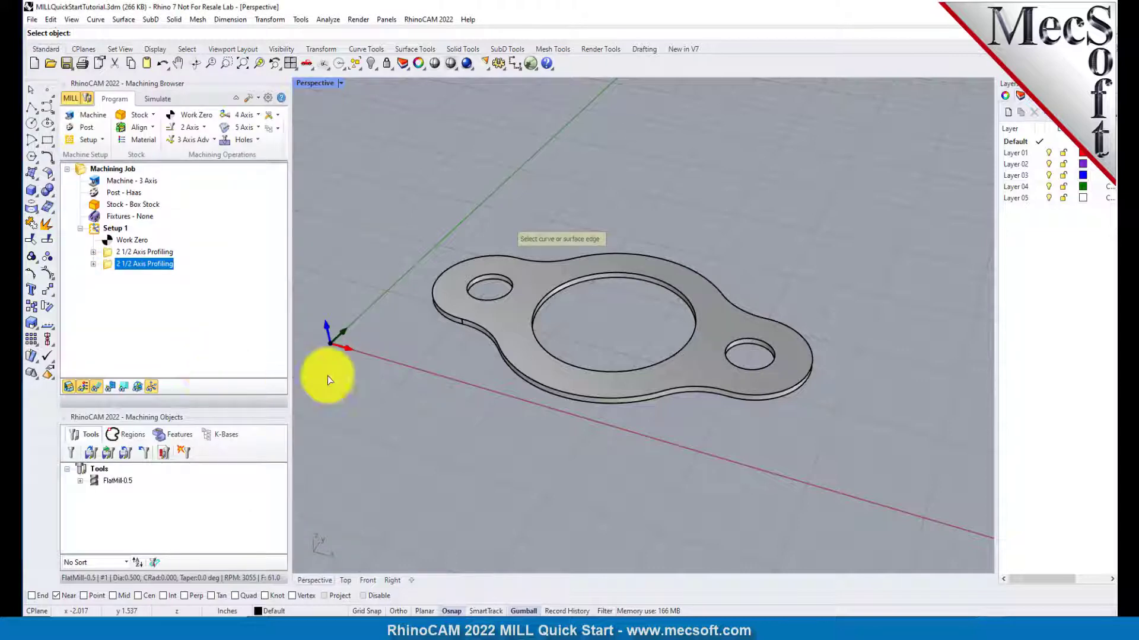
pyautogui.click(513, 257)
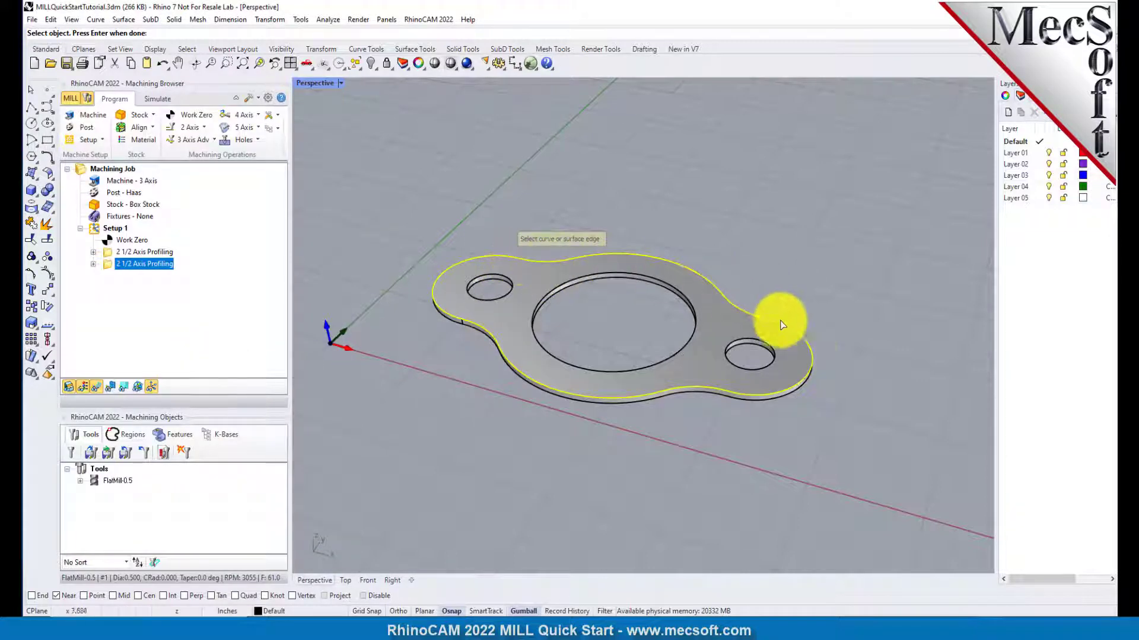
pyautogui.press('Return')
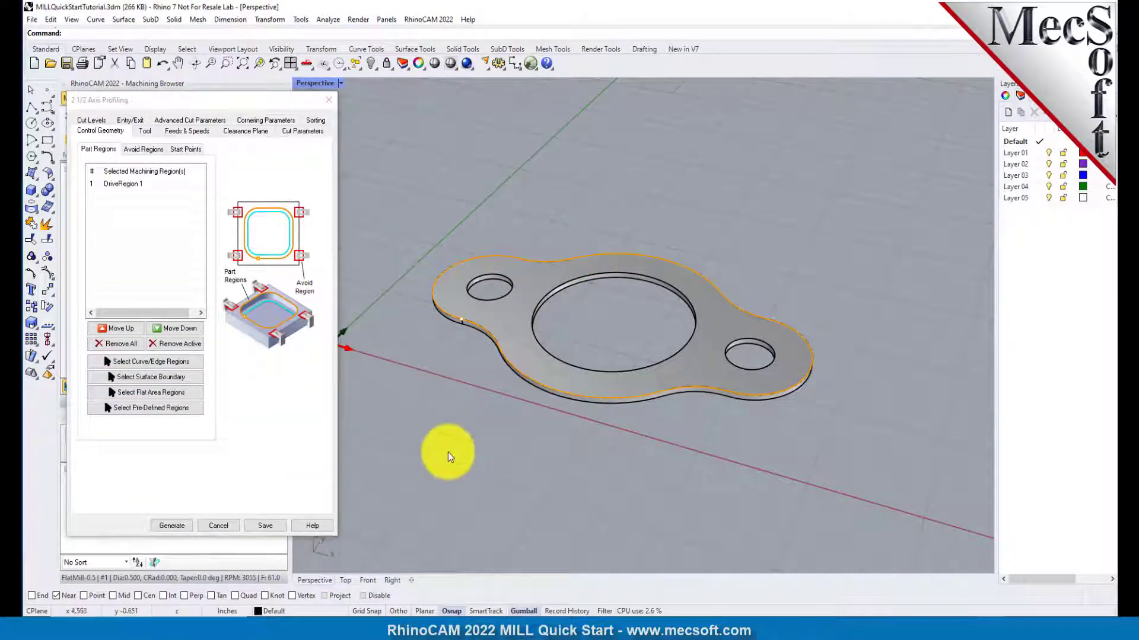
pyautogui.click(129, 184)
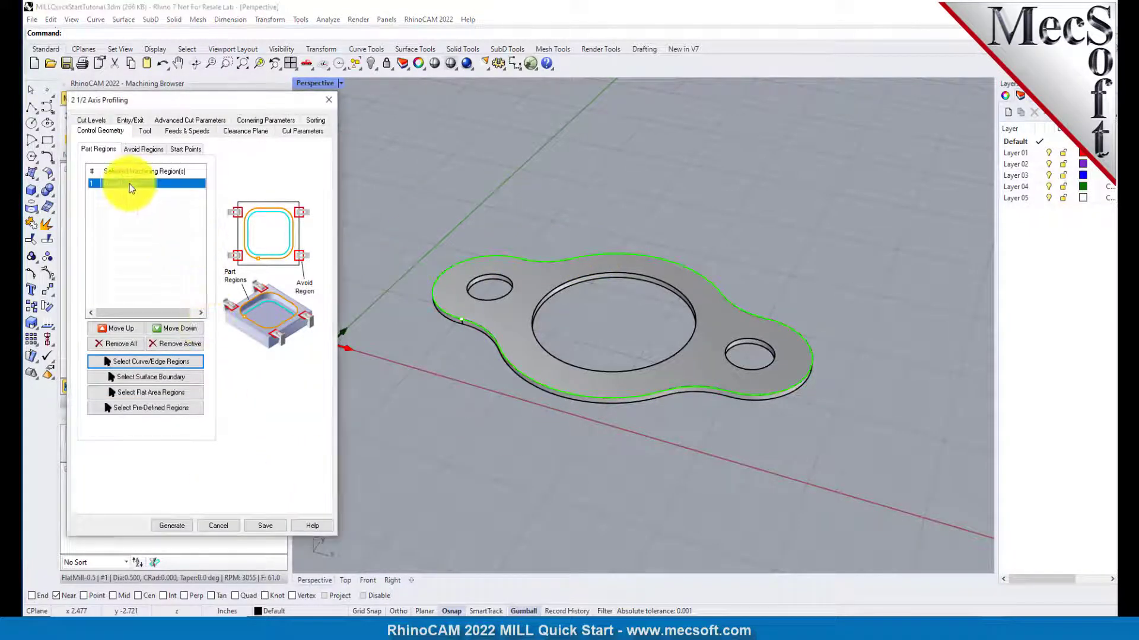
# Step: Set the duplicated operation's cutting side to Outside for the closed curve and generate its toolpath around the gasket
pyautogui.click(294, 131)
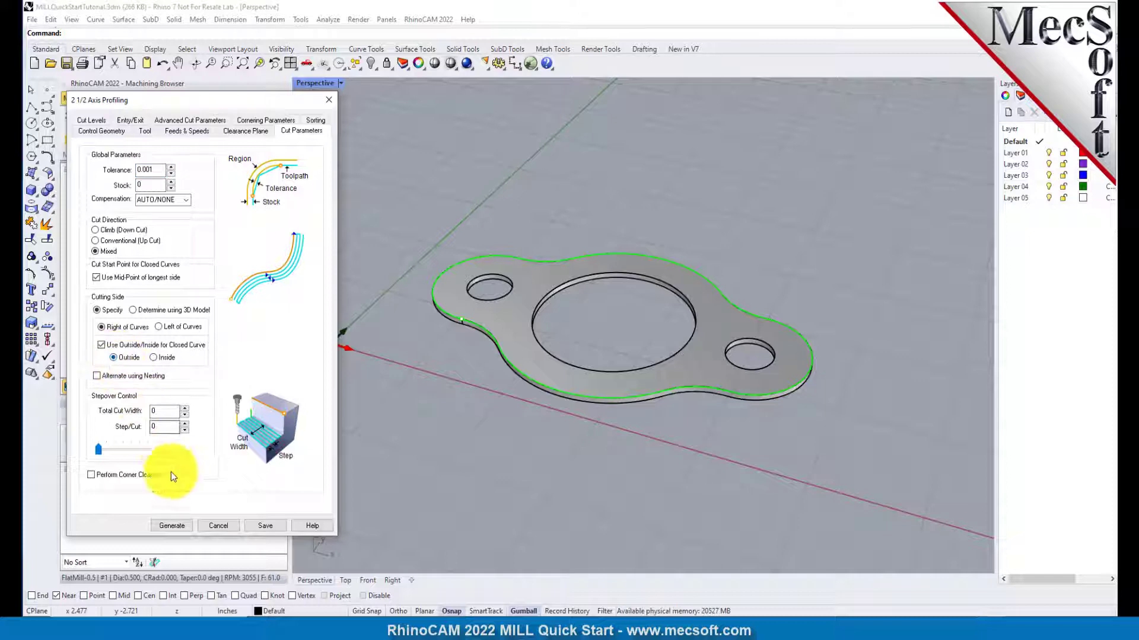
pyautogui.click(179, 526)
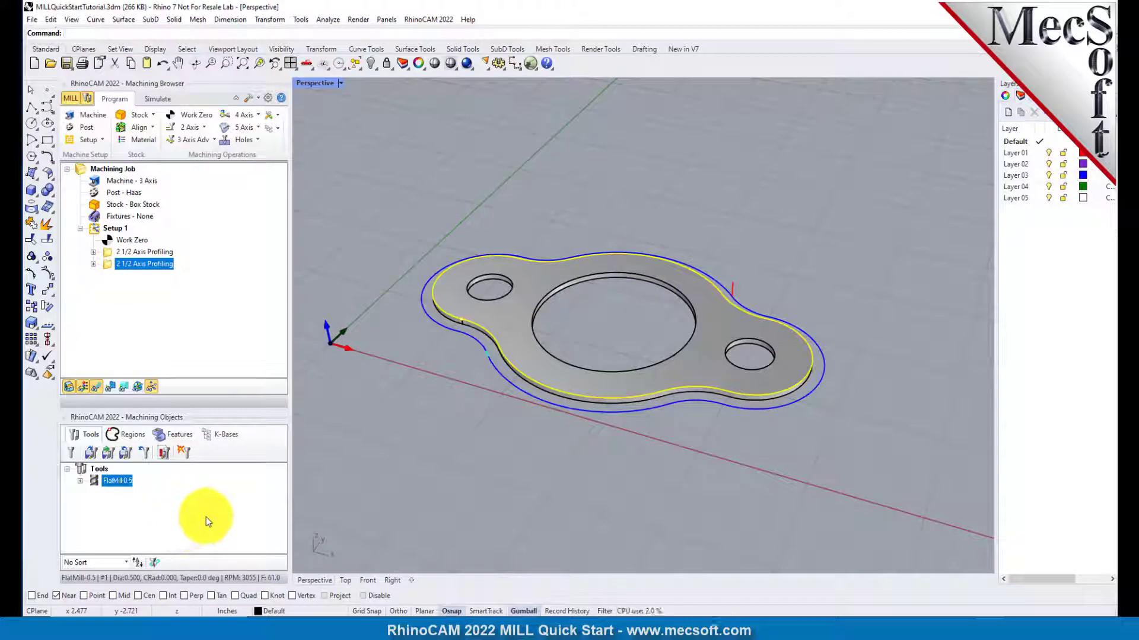
pyautogui.moveTo(609, 311); pyautogui.dragTo(577, 330, button='right')
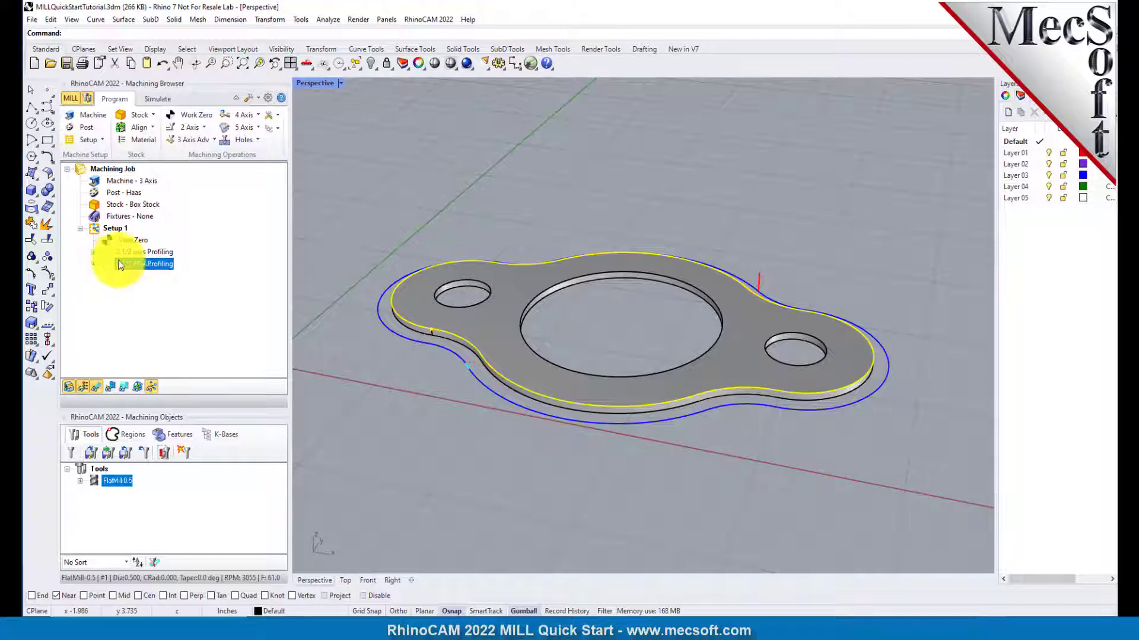
# Step: Simulate the outer profiling operation on the stock and inspect the cut gasket from different angles
pyautogui.click(155, 99)
pyautogui.click(161, 127)
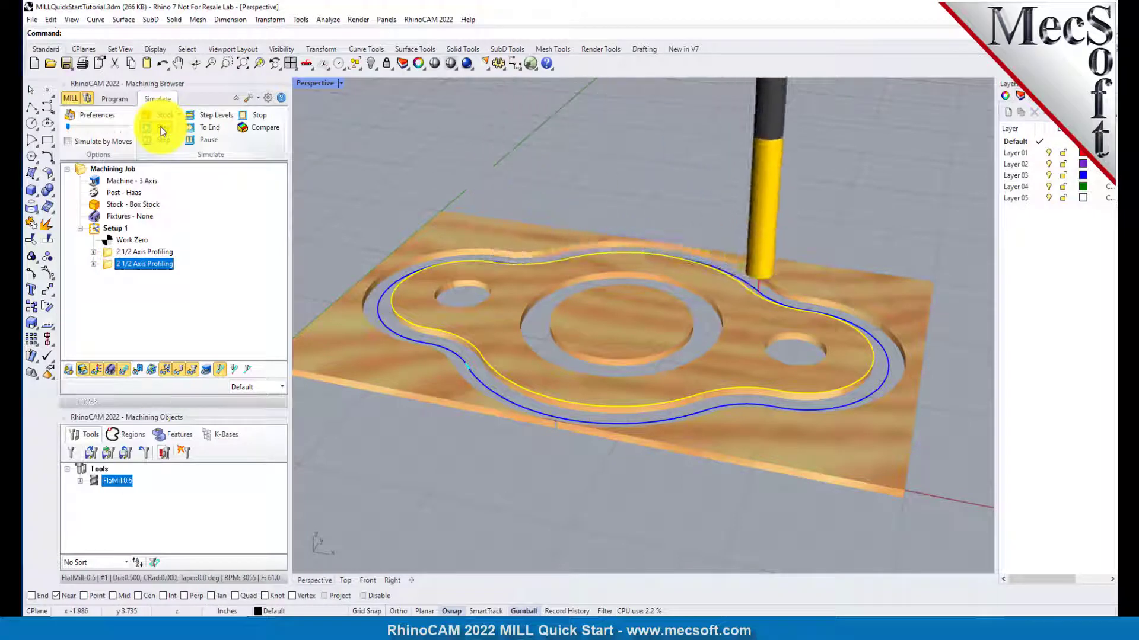
pyautogui.moveTo(376, 318); pyautogui.dragTo(611, 348, button='right')
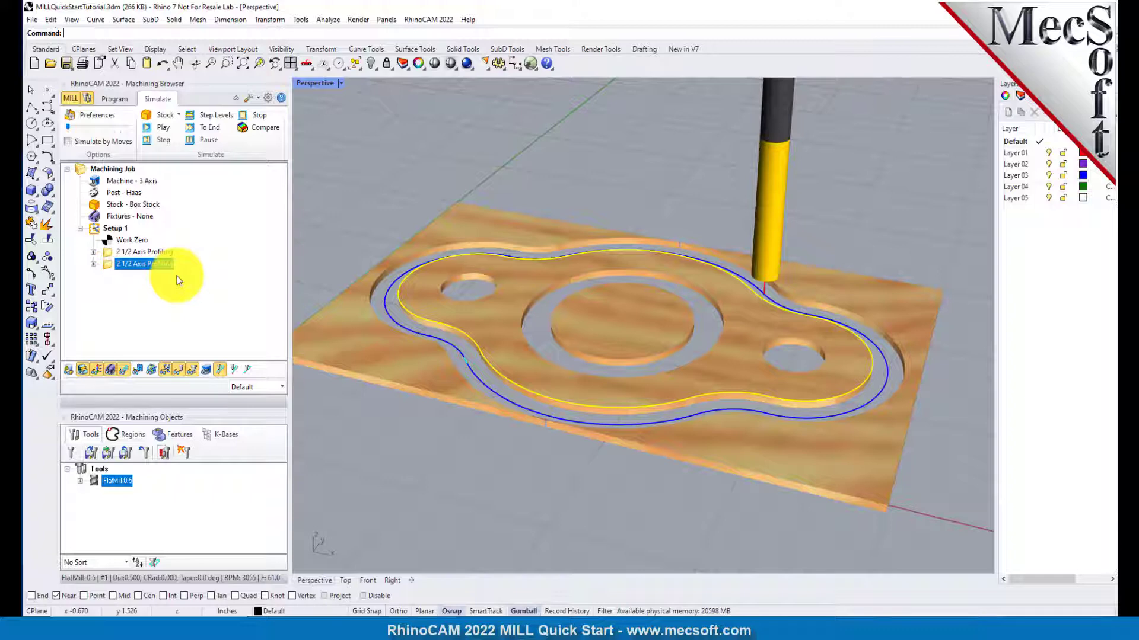
pyautogui.moveTo(320, 356); pyautogui.dragTo(338, 372, button='right')
# Step: Post-process Setup 1 with the Haas post to MILLQuickStartTutorial_Setup 1.nc, then check the G-code and close it
pyautogui.click(95, 228)
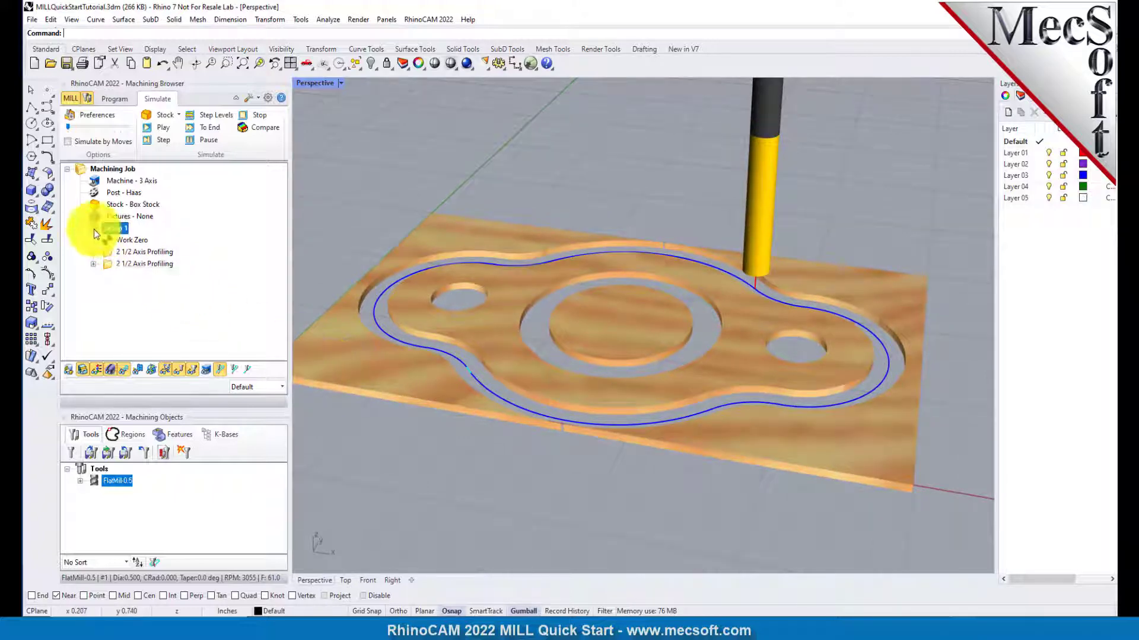
pyautogui.rightClick(121, 233)
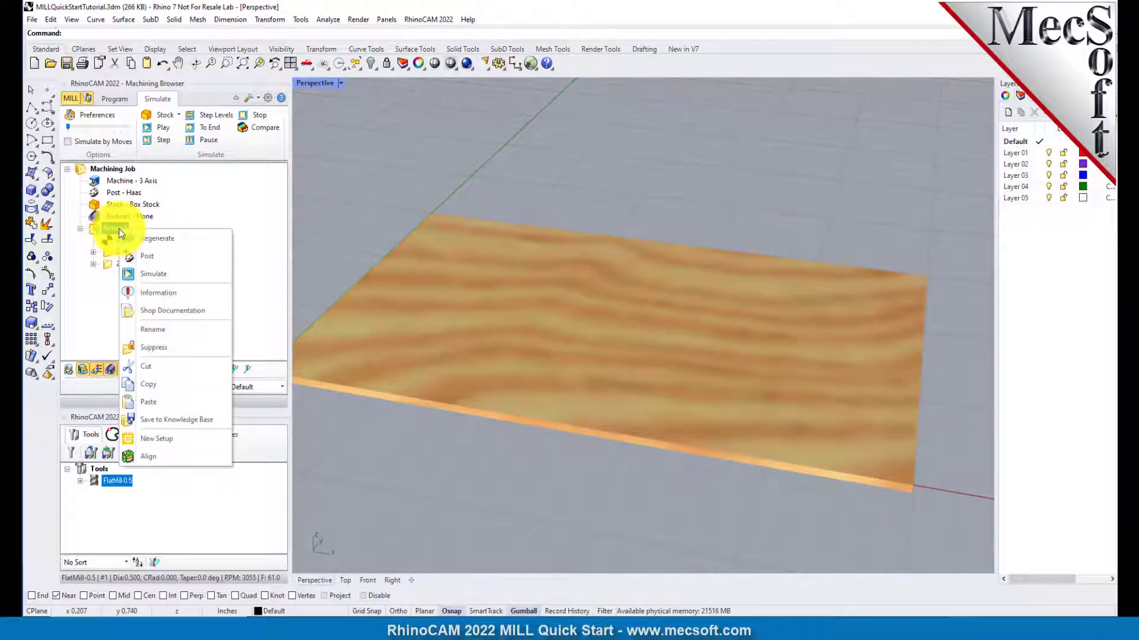
pyautogui.click(179, 257)
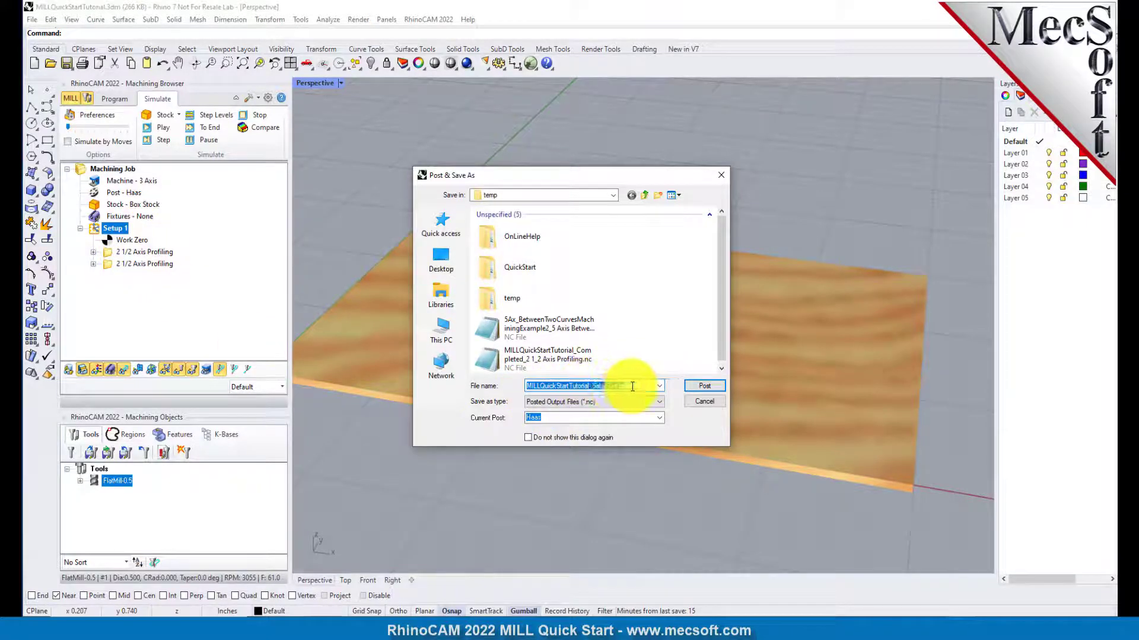
pyautogui.moveTo(609, 386); pyautogui.dragTo(482, 386)
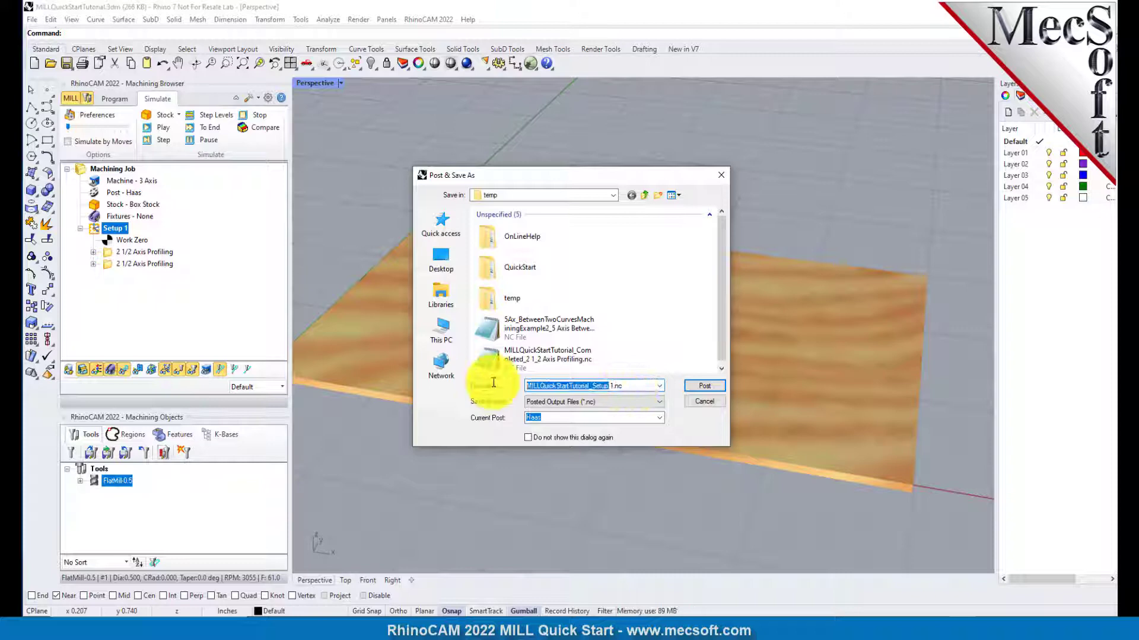
pyautogui.click(639, 385)
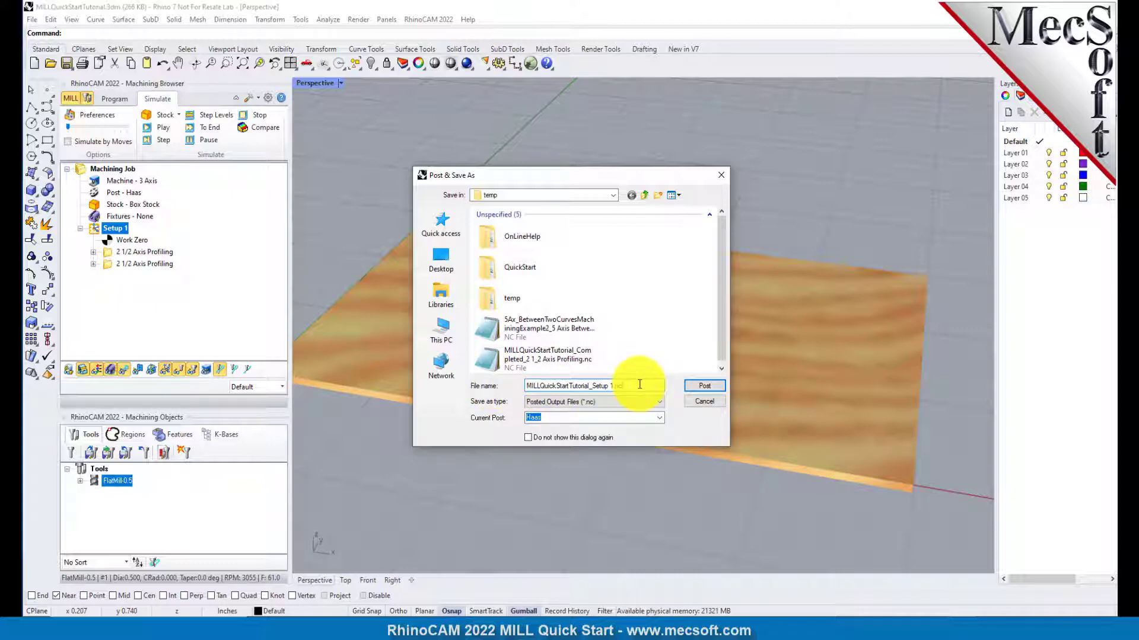
pyautogui.click(703, 386)
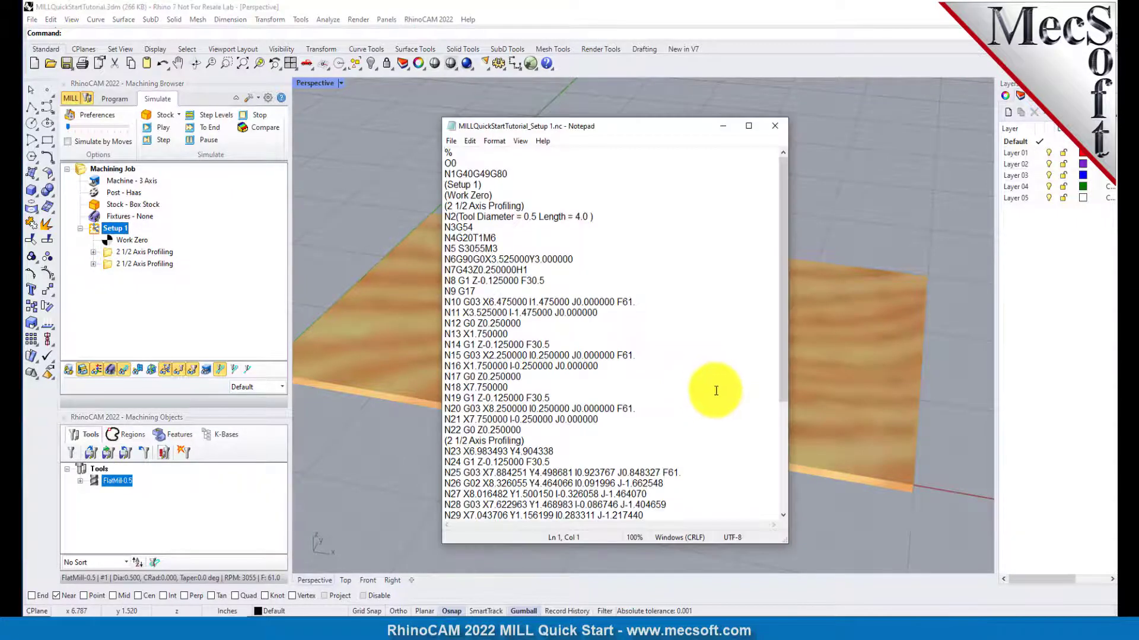
pyautogui.moveTo(783, 173)
pyautogui.mouseDown()
pyautogui.moveTo(790, 373)
pyautogui.moveTo(782, 155)
pyautogui.mouseUp()
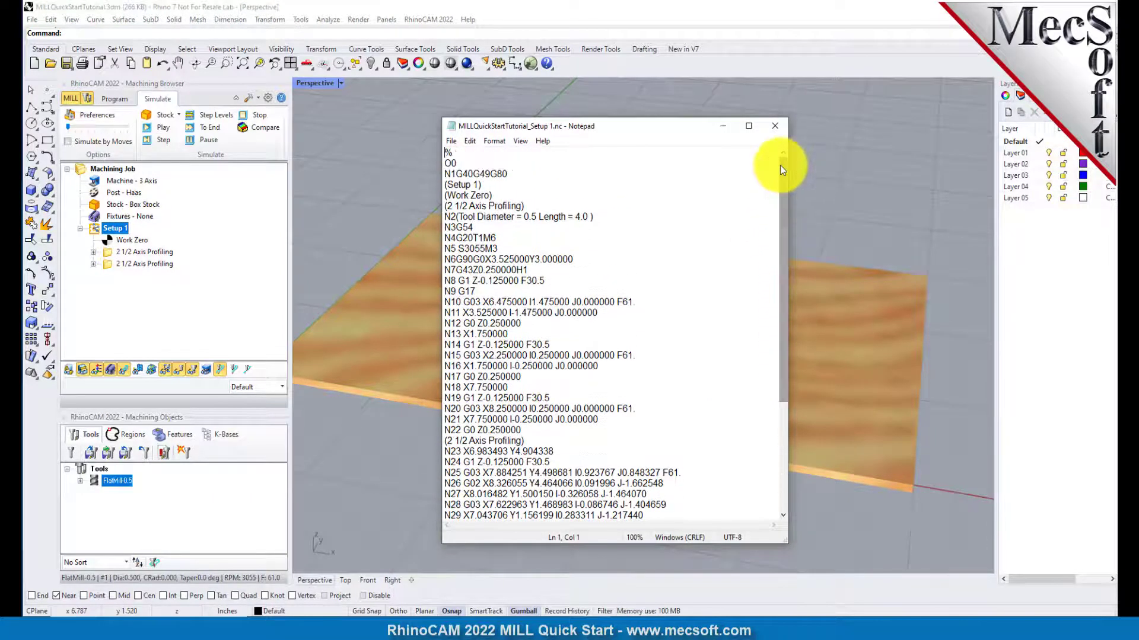
pyautogui.click(778, 126)
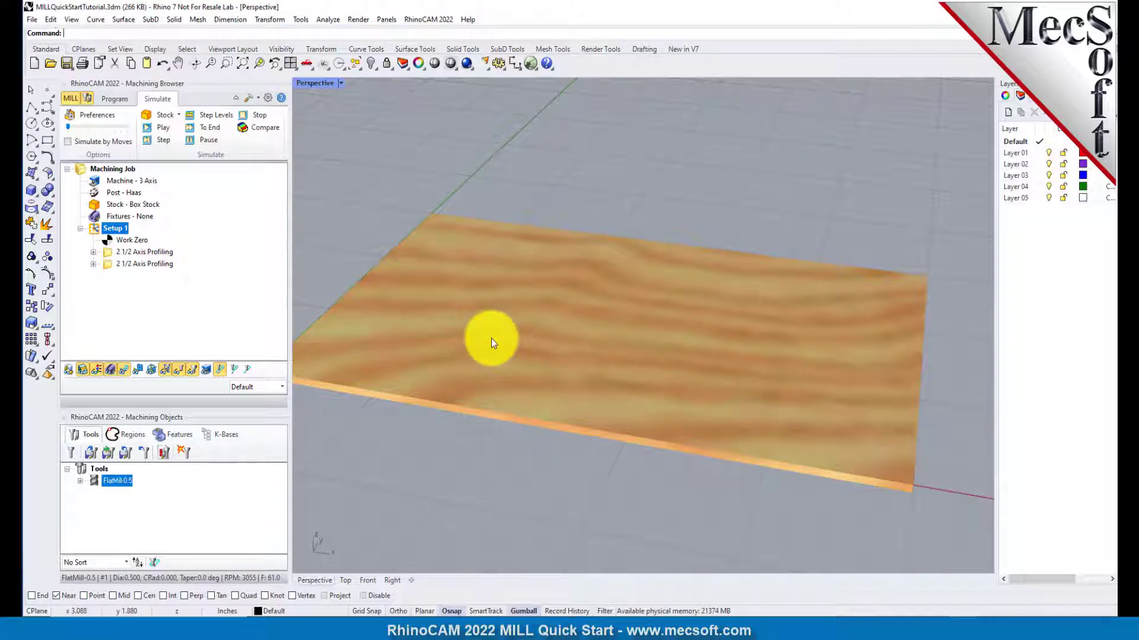
# Step: Leave simulation and open Setup 1's machining operations information to check the tools, feeds, speeds and machining times, then close it
pyautogui.scroll(-2, 651, 226)
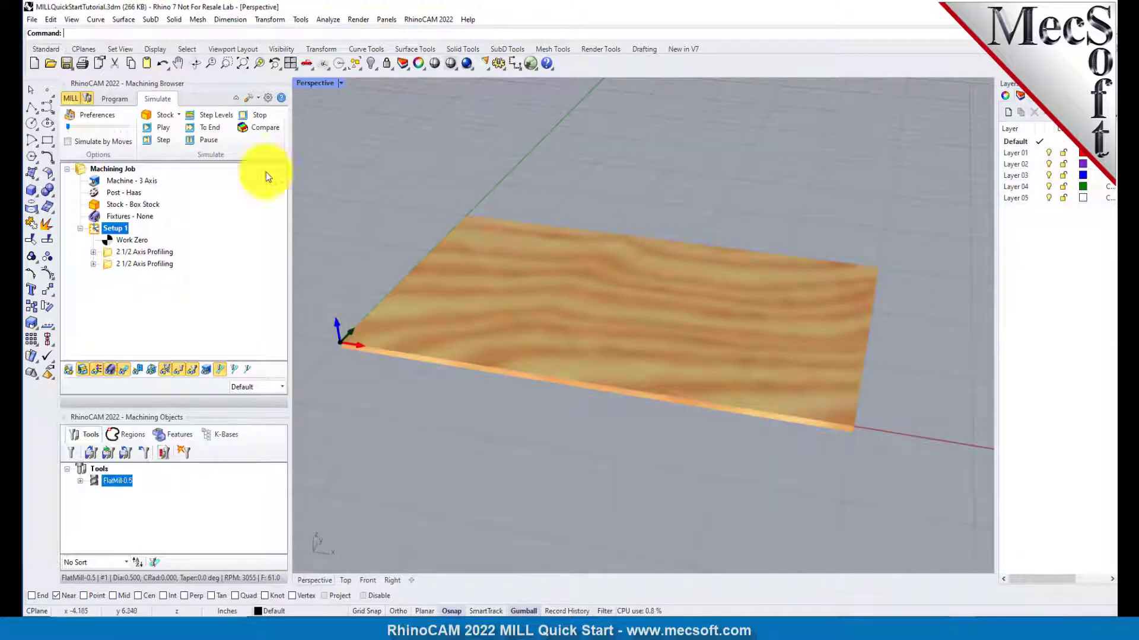
pyautogui.click(128, 106)
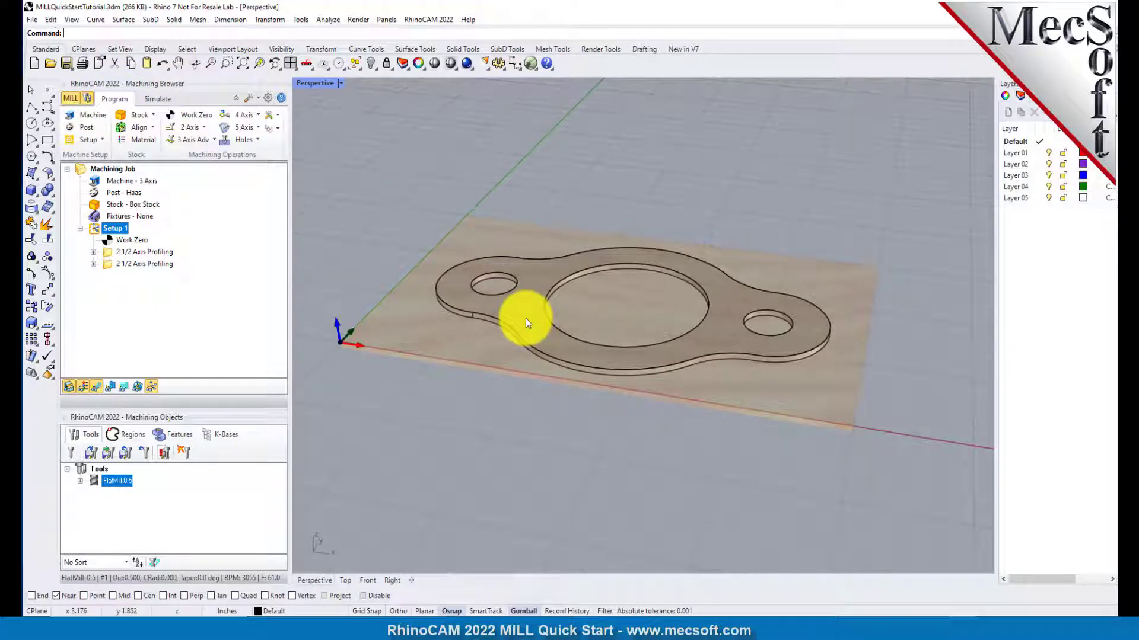
pyautogui.click(129, 232)
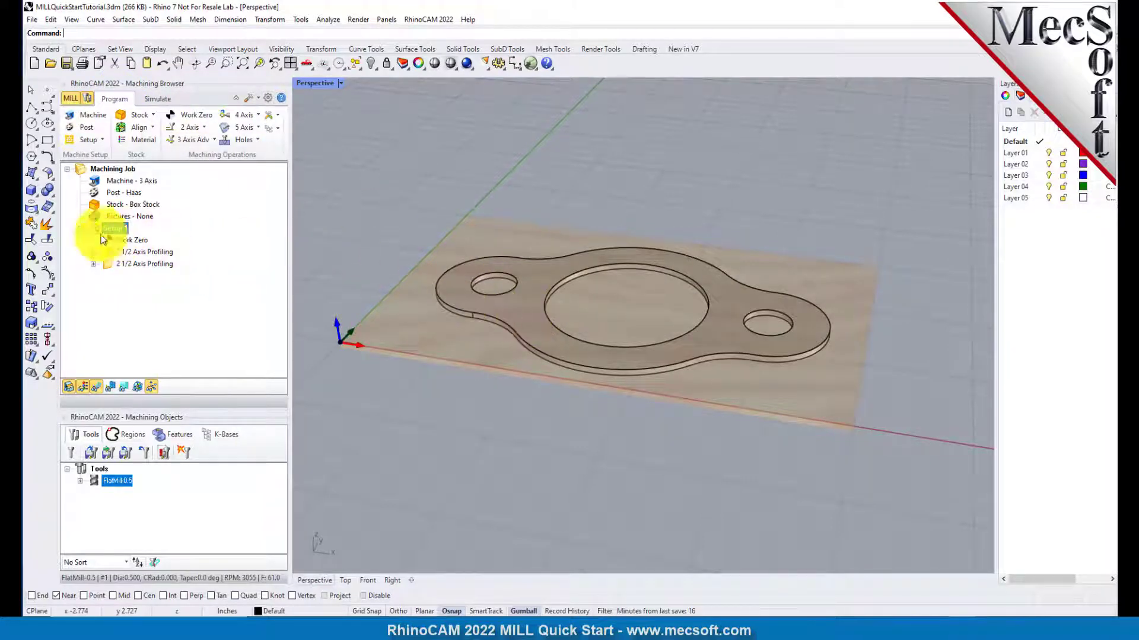
pyautogui.rightClick(125, 232)
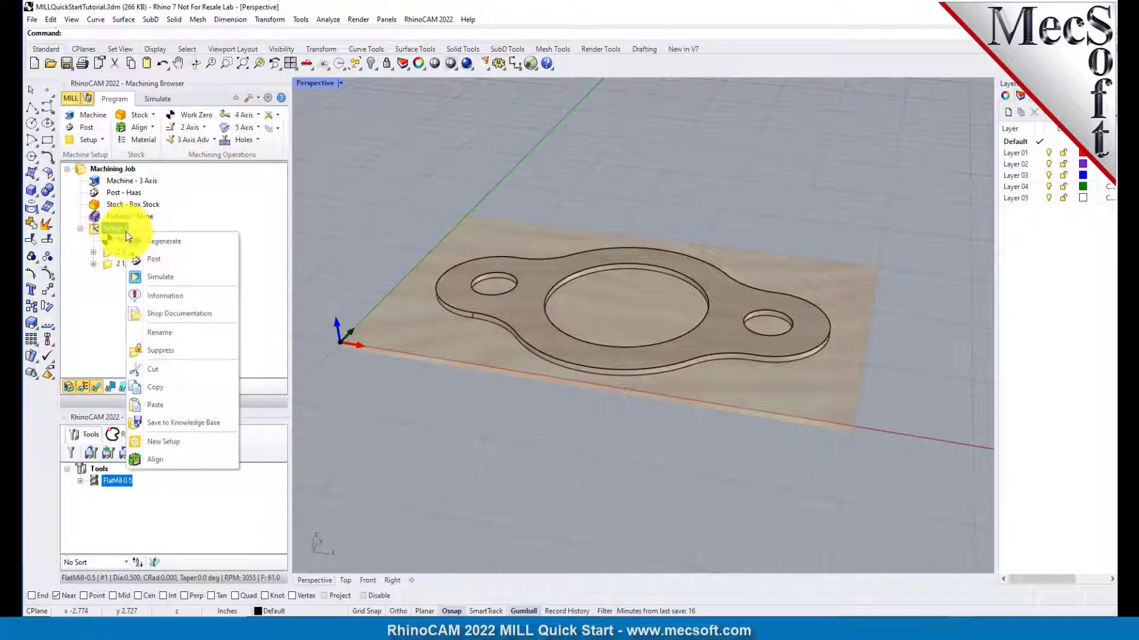
pyautogui.click(199, 294)
pyautogui.moveTo(244, 13); pyautogui.dragTo(405, 212)
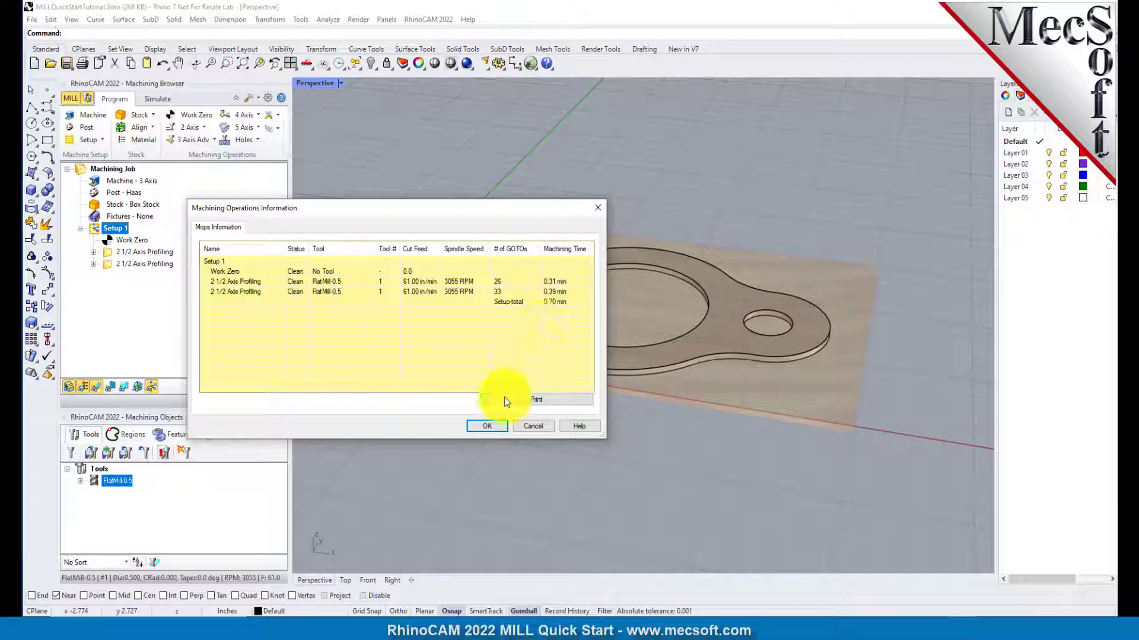
pyautogui.moveTo(389, 214); pyautogui.dragTo(503, 221)
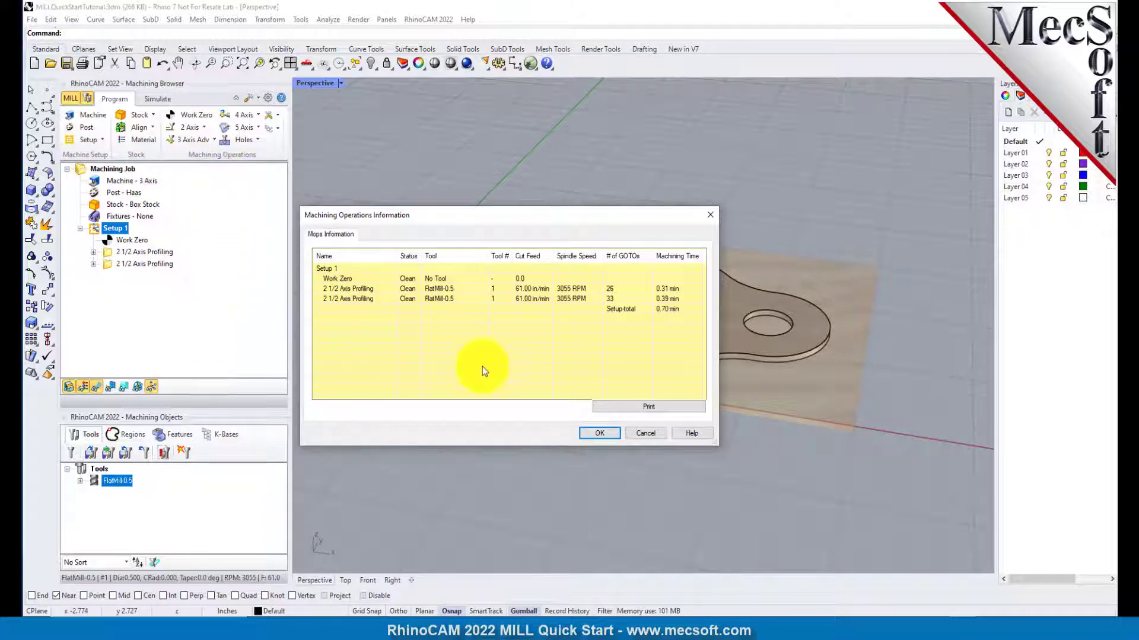
pyautogui.click(614, 435)
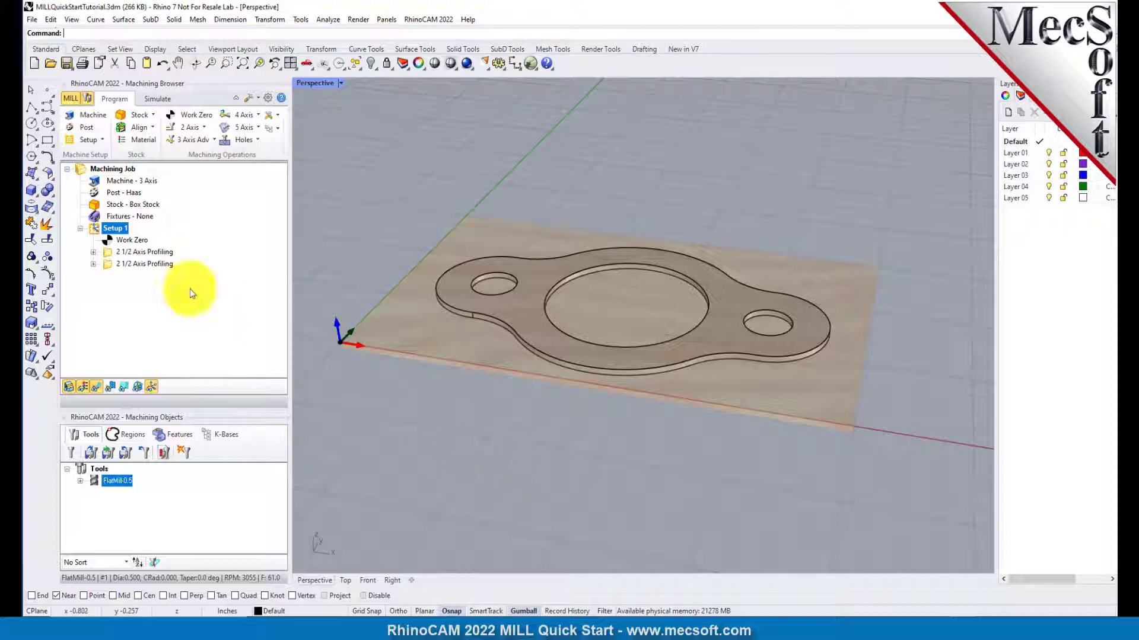
# Step: Generate shop documentation for Setup 1 using the Template1 output template and save it as an HTML file named MILLQuickStartTutorial
pyautogui.rightClick(123, 229)
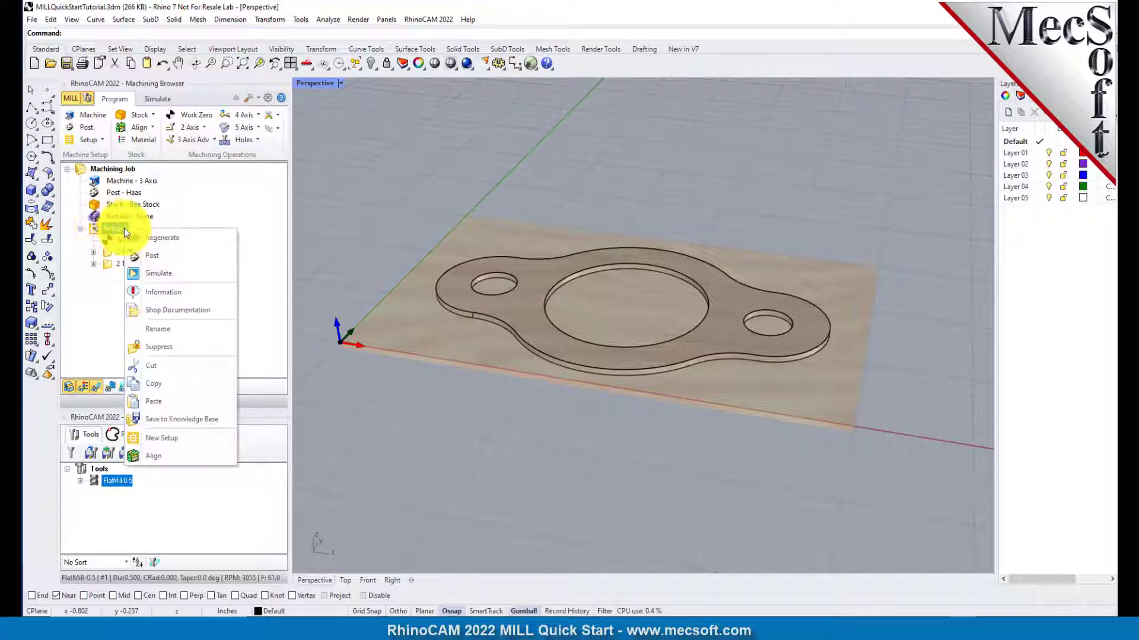
pyautogui.click(226, 310)
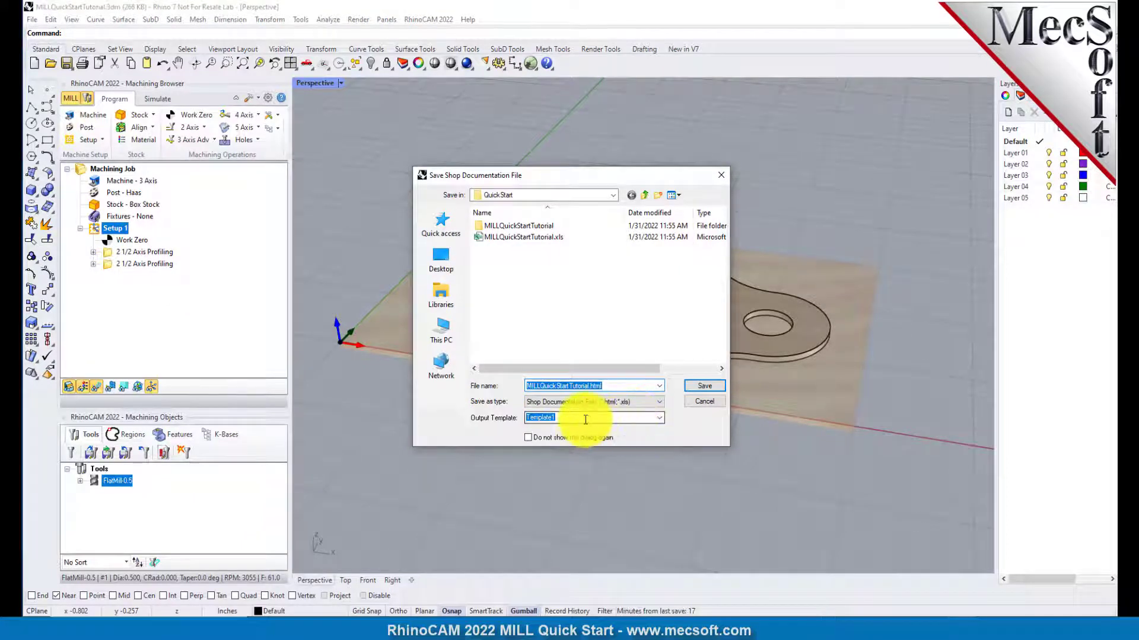
pyautogui.click(658, 418)
pyautogui.click(561, 437)
pyautogui.click(704, 386)
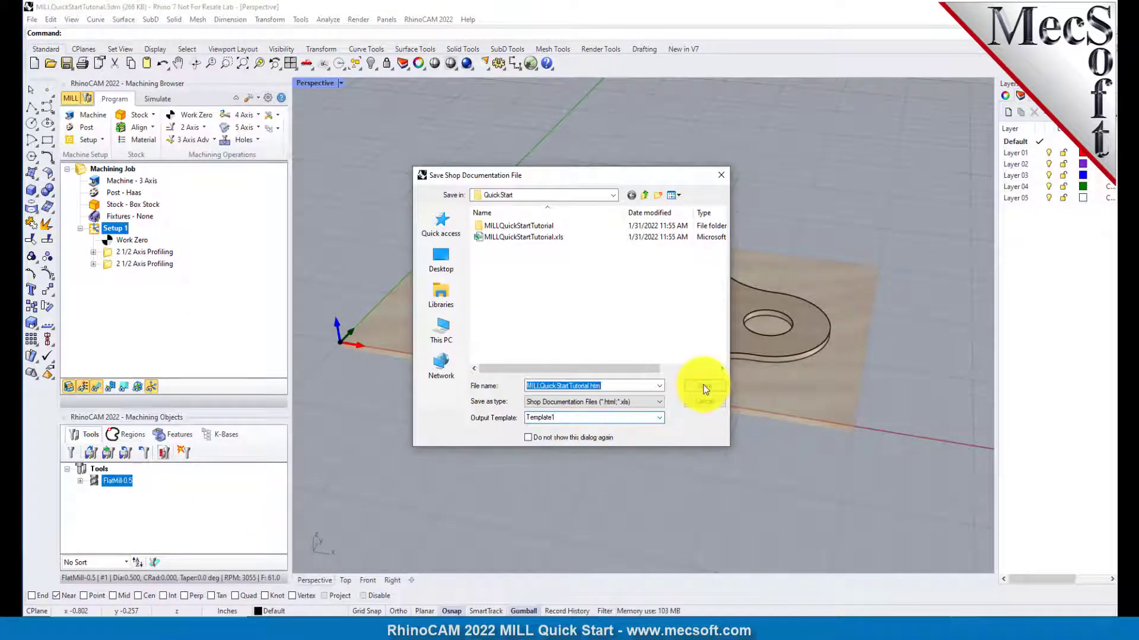
pyautogui.click(598, 315)
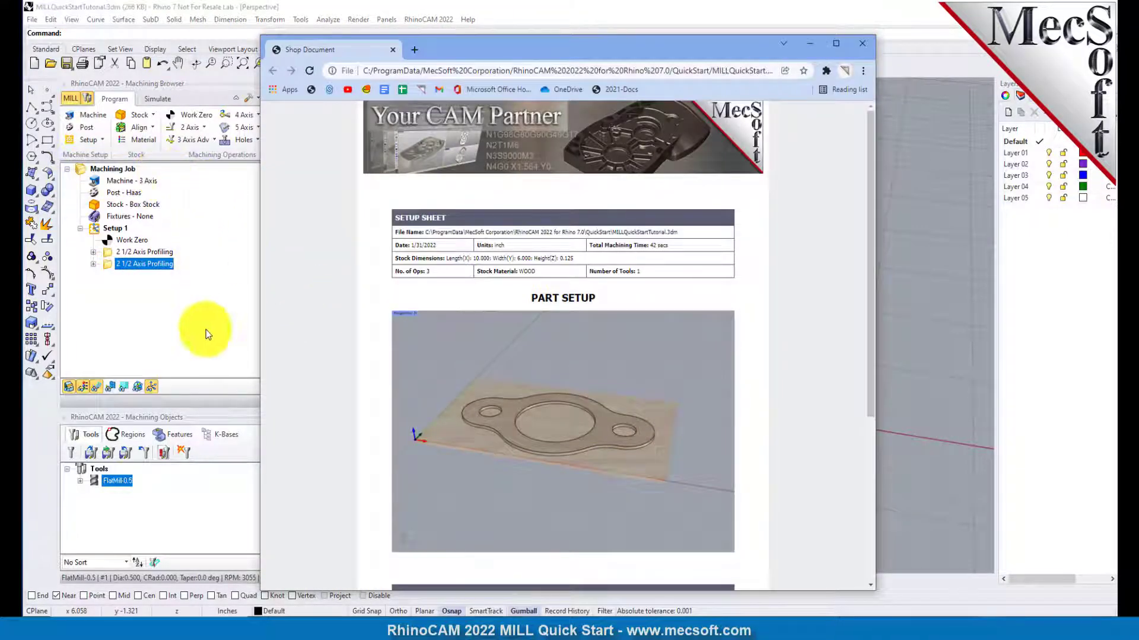
# Step: Review the shop document's tool list and machine operations list, including the Work Zero and both 2 1/2 Axis Profiling entries
pyautogui.scroll(-5, 635, 259)
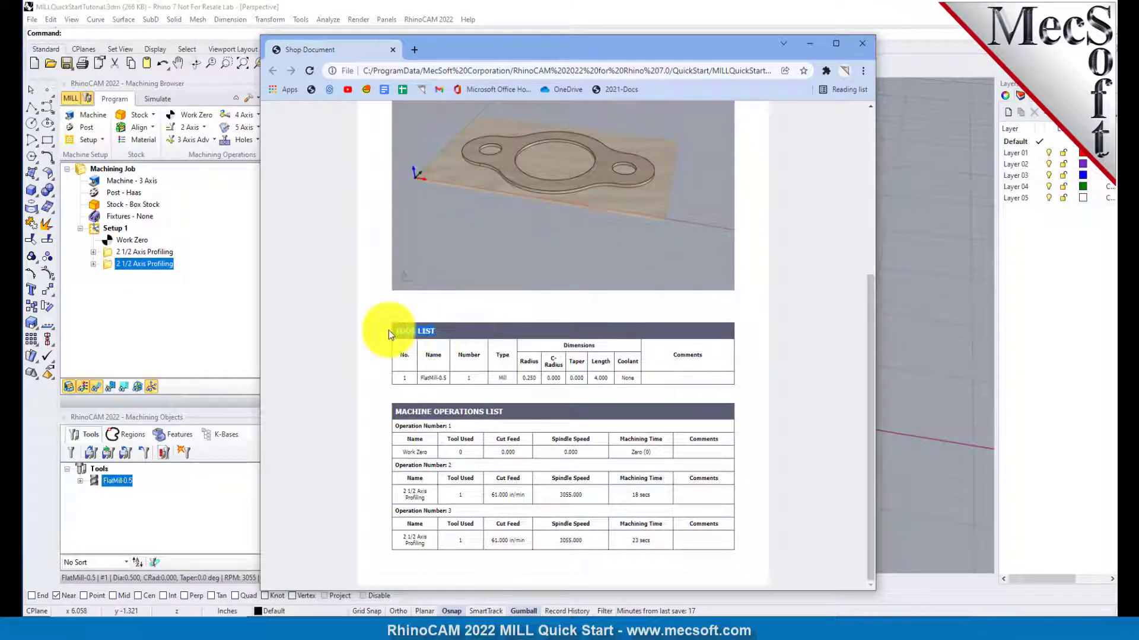
pyautogui.moveTo(394, 411); pyautogui.dragTo(528, 411)
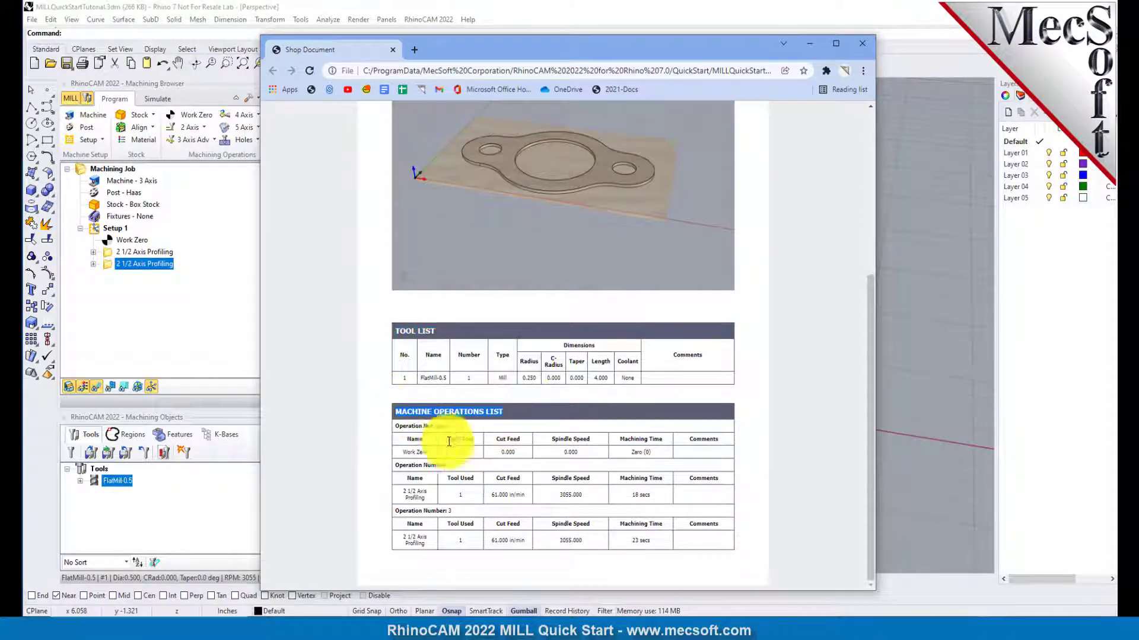
pyautogui.click(418, 453)
pyautogui.tripleClick(421, 451)
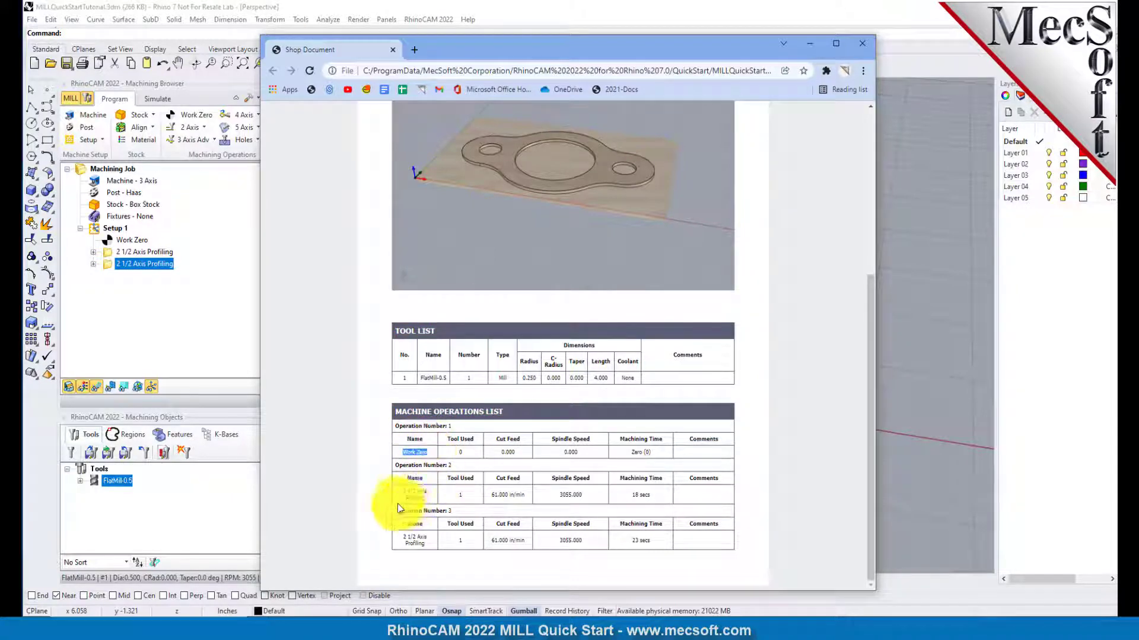
pyautogui.tripleClick(416, 495)
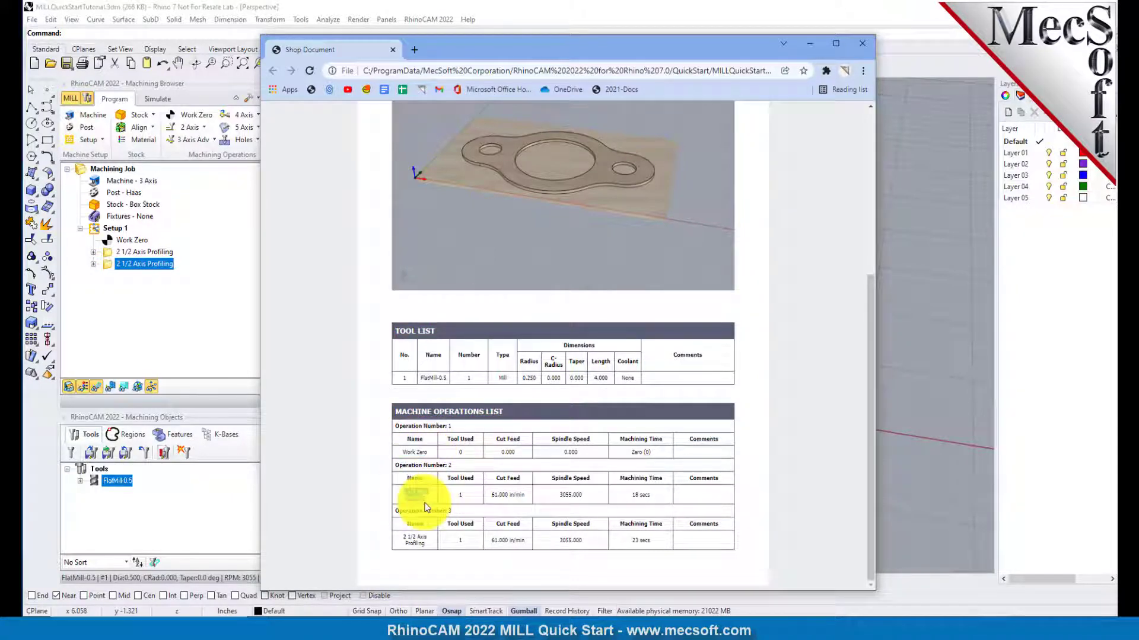
pyautogui.tripleClick(415, 540)
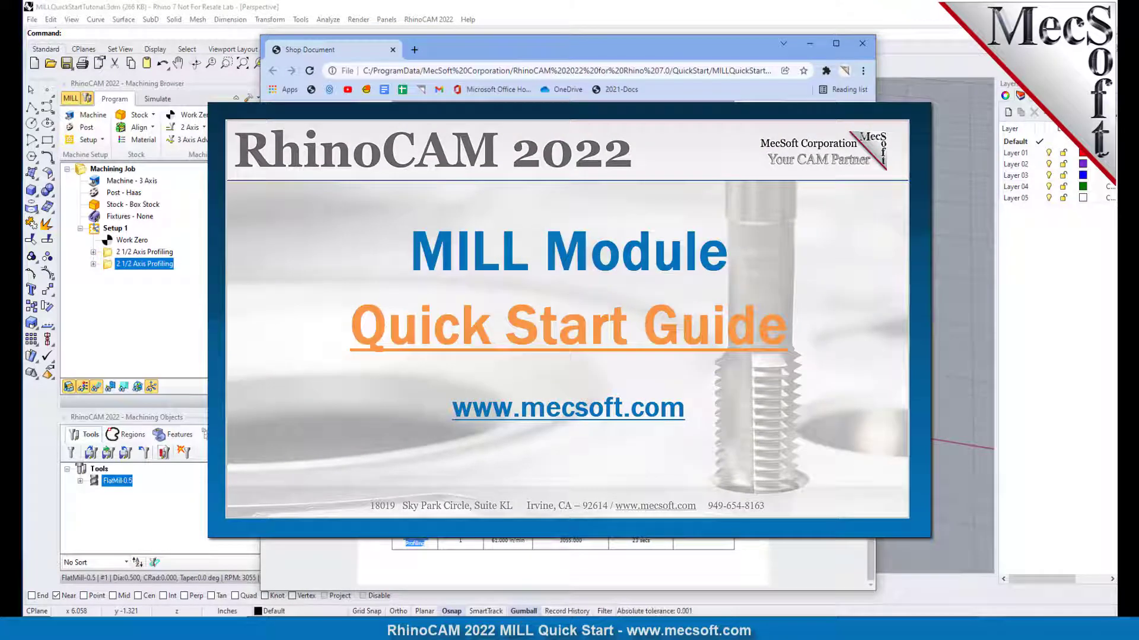
pyautogui.scroll(5, 563, 563)
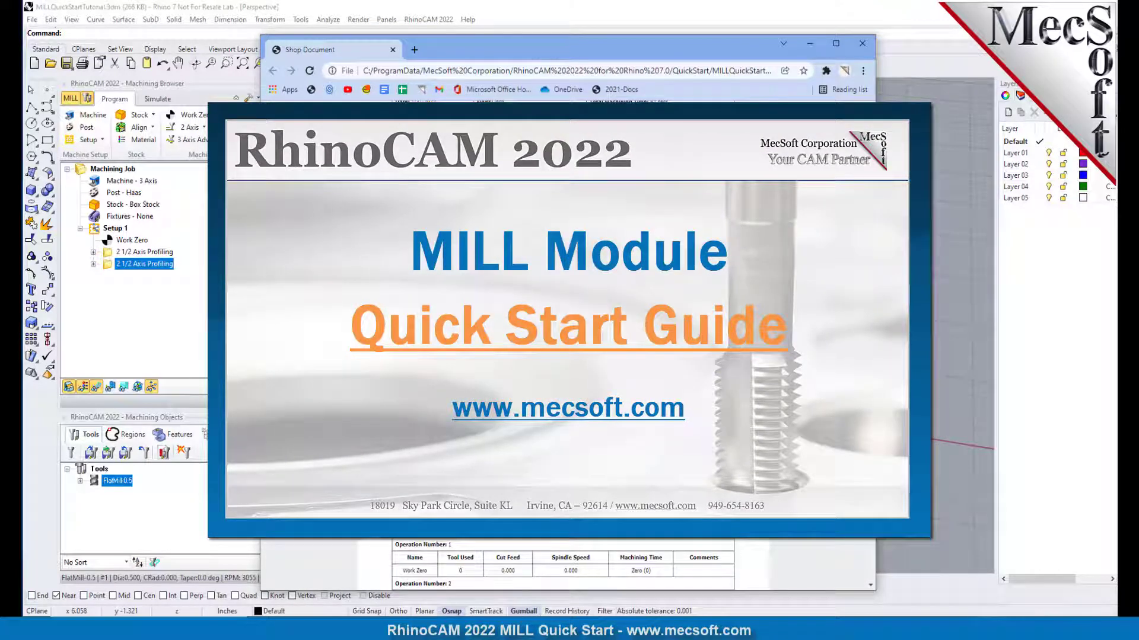
pyautogui.scroll(3, 563, 564)
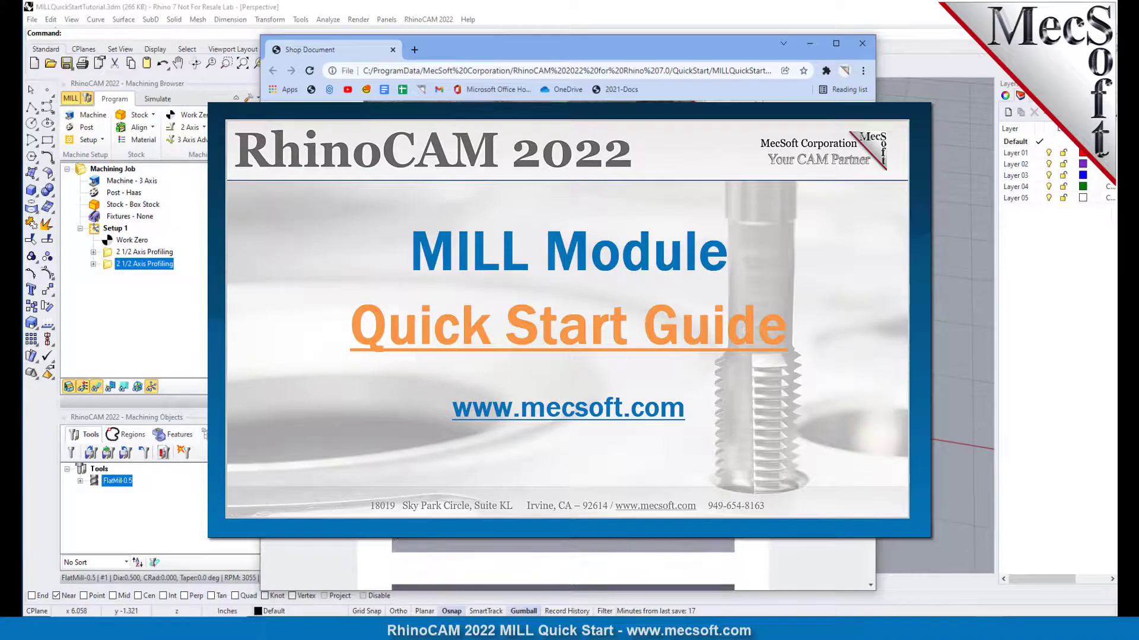